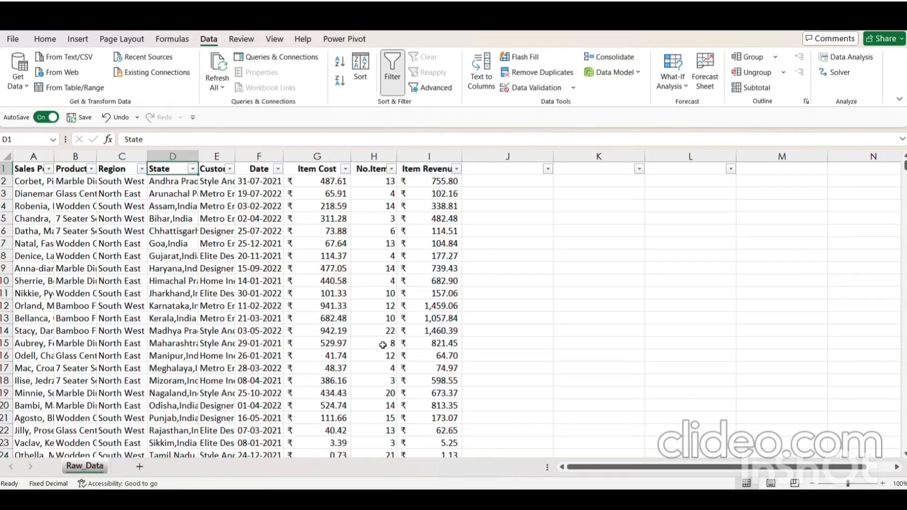
Step: Review the column headers in row 1 from State through Item Revenue, returning to Sales Person
key(Right)
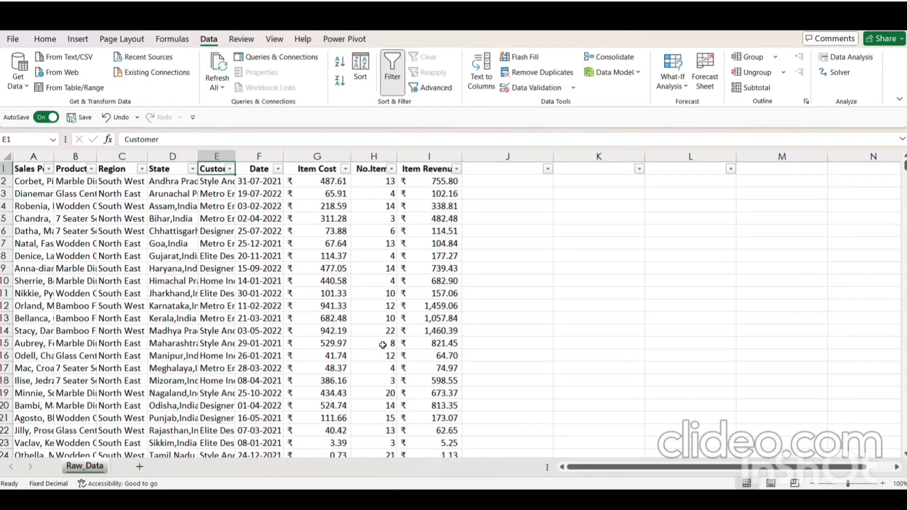
key(Right)
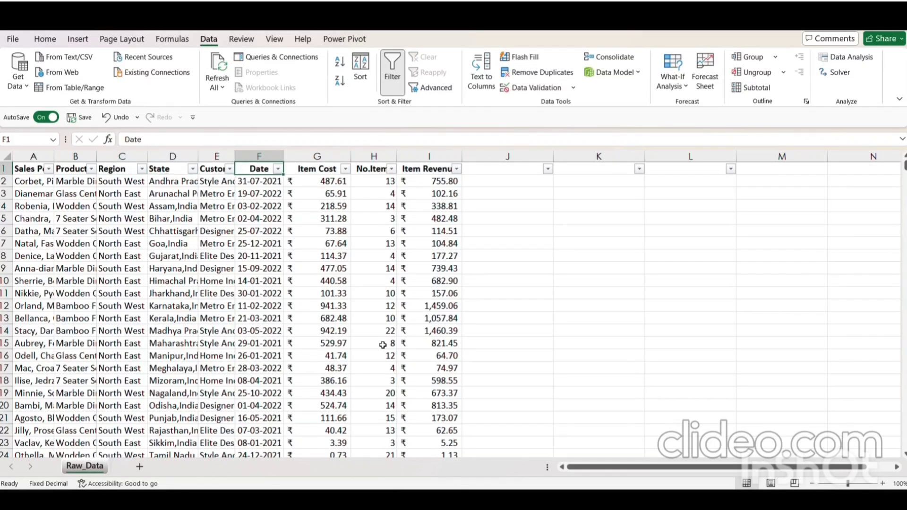
key(Right)
key(Right)
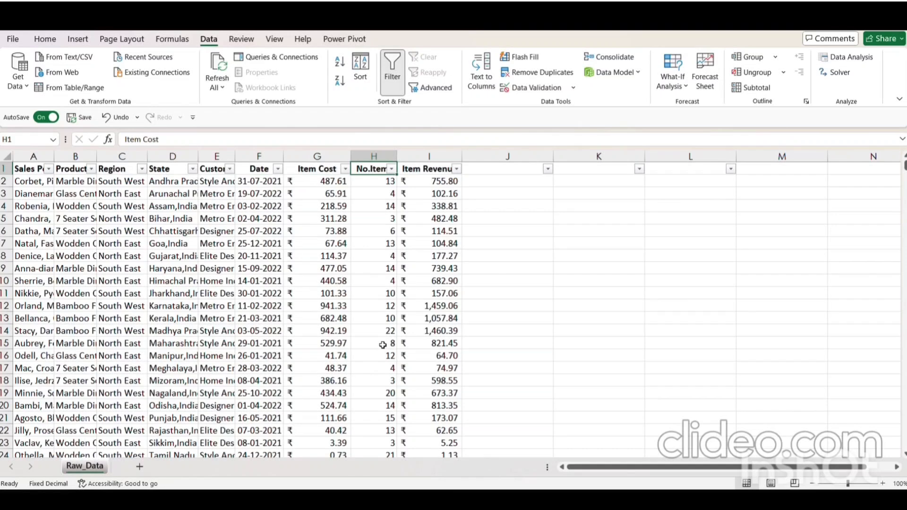
key(Right)
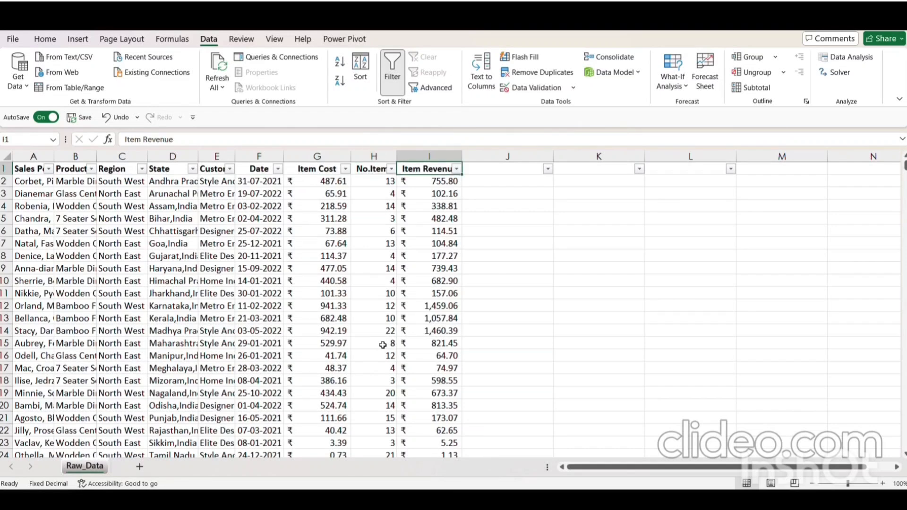
key(Left)
key(Left)
key(Left)
key(Left)
key(Left)
key(Left)
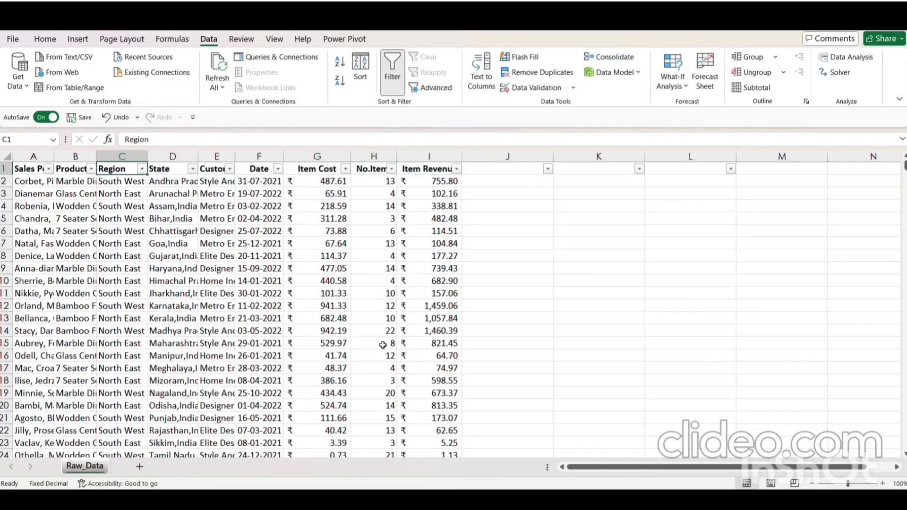
key(Home)
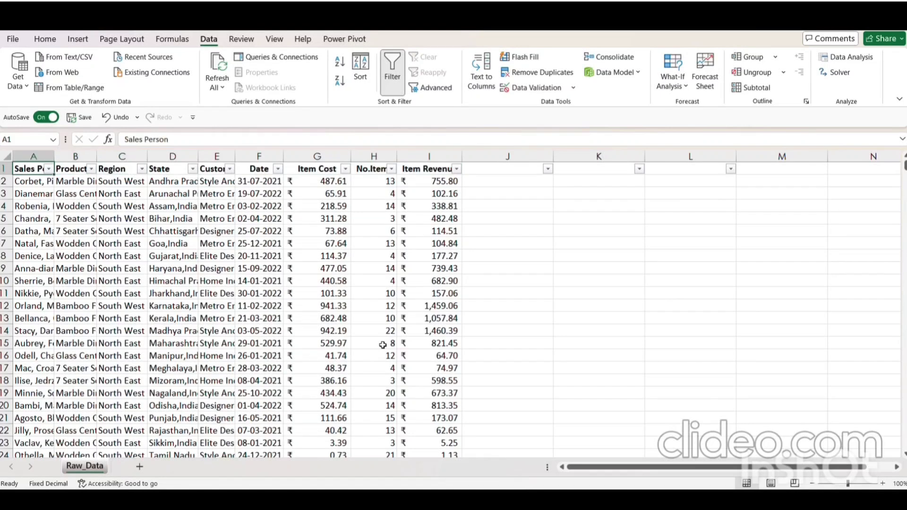
Step: Examine sample entries in the Sales Person, Product, Region and State columns
key(Down)
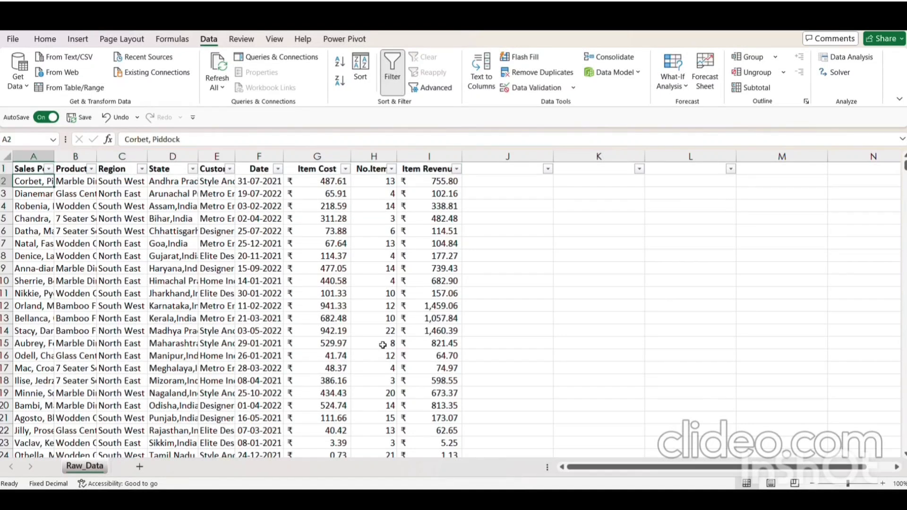
key(Right)
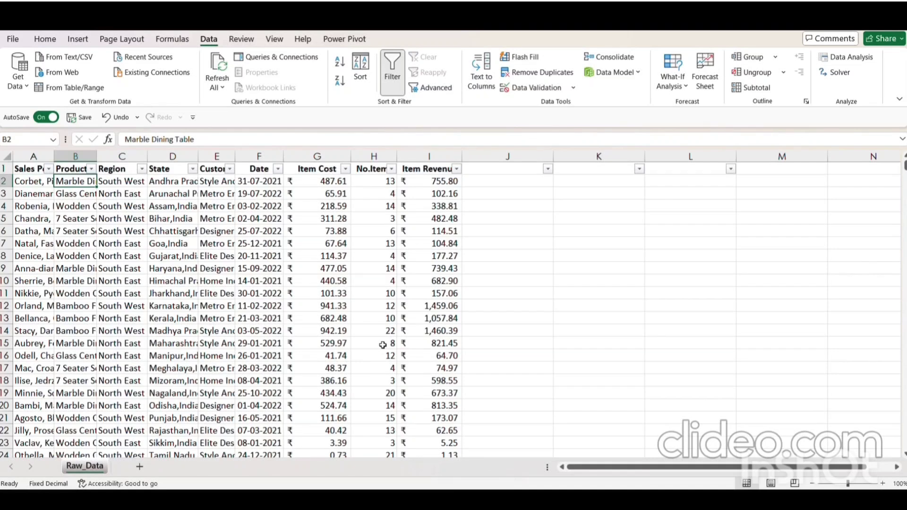
key(Down)
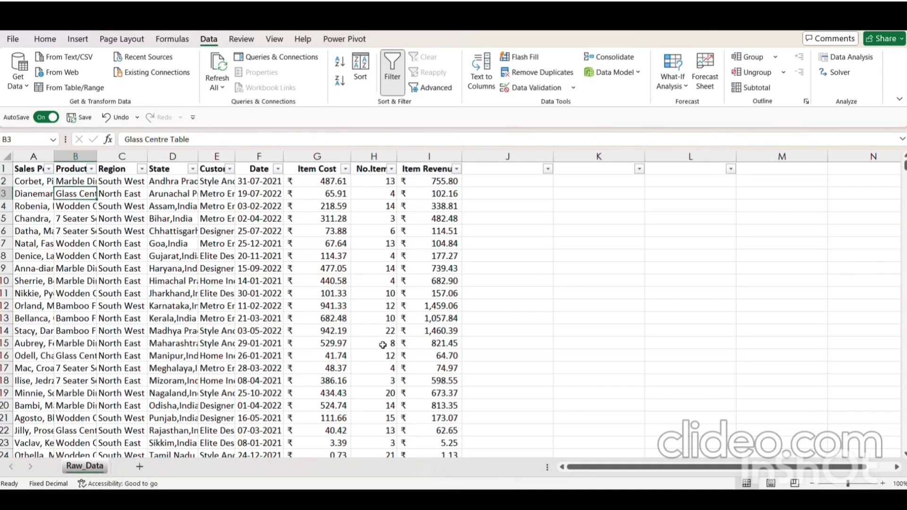
key(Down)
key(Down)
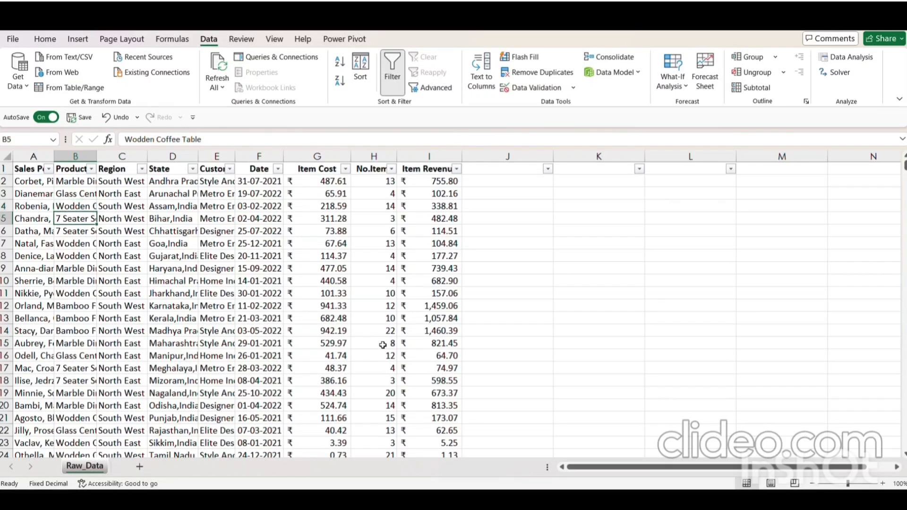
key(Down)
key(Up)
key(Up)
key(Up)
key(Up)
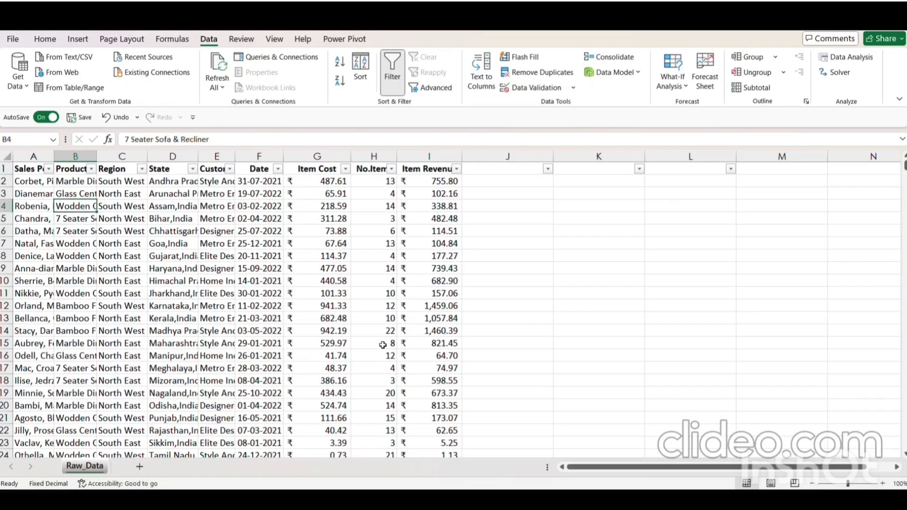
key(Right)
key(Down)
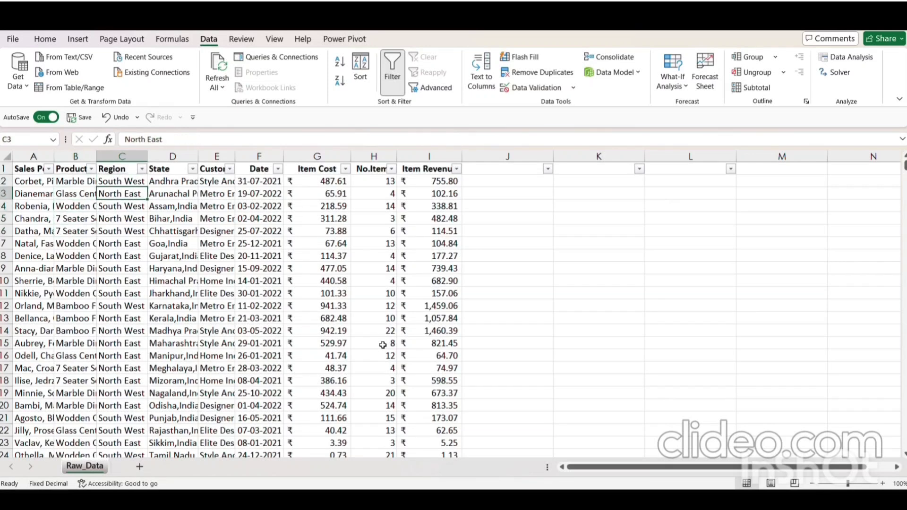
key(Right)
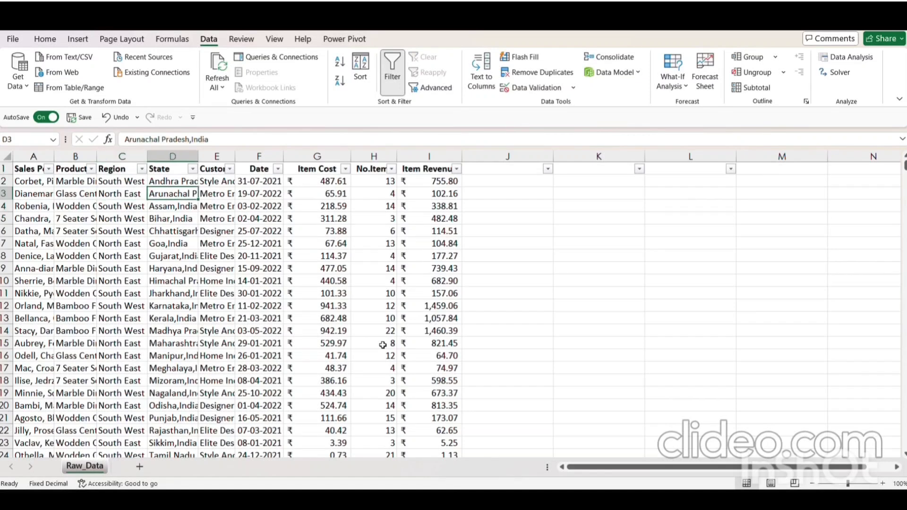
key(Up)
key(Up)
key(Down)
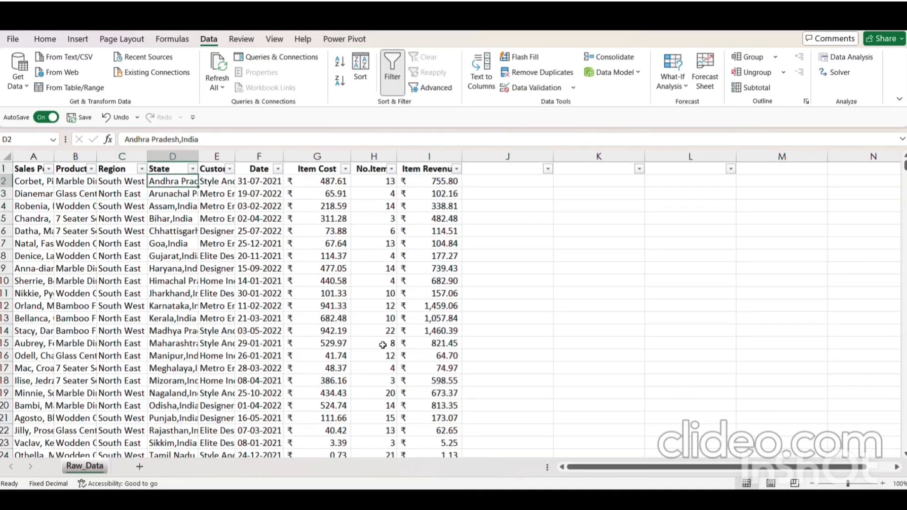
key(Down)
key(Up)
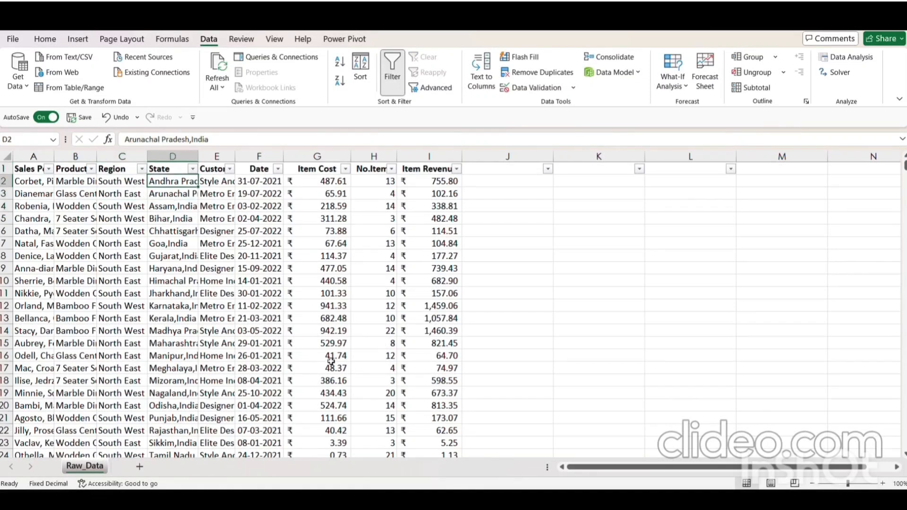
Step: Examine sample entries in the Customer, Date, Item Cost, item count and Item Revenue columns, returning to the first record
key(Right)
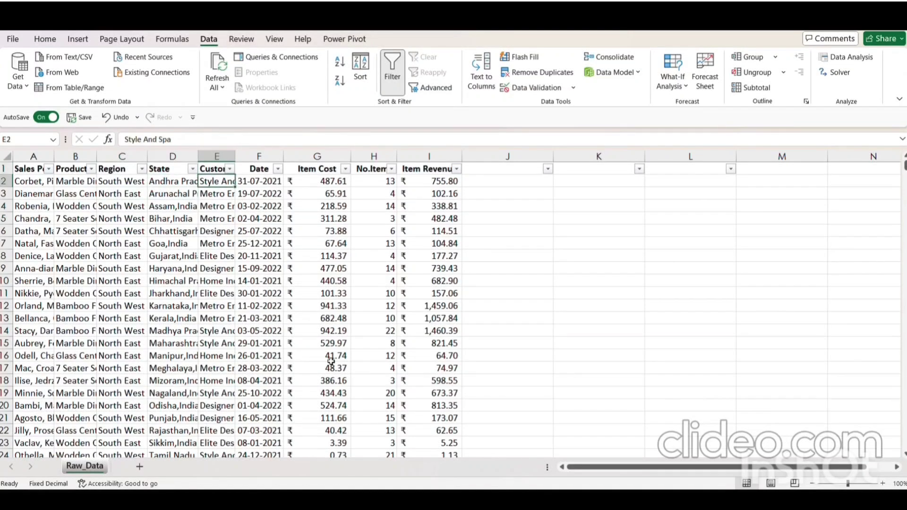
key(Down)
key(Down)
key(Down)
key(Down)
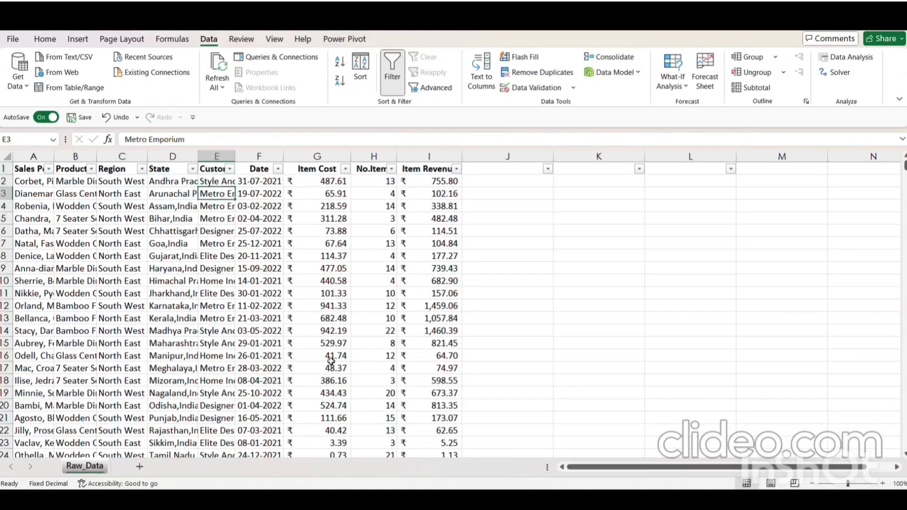
key(Right)
key(Up)
key(Up)
key(Up)
key(Up)
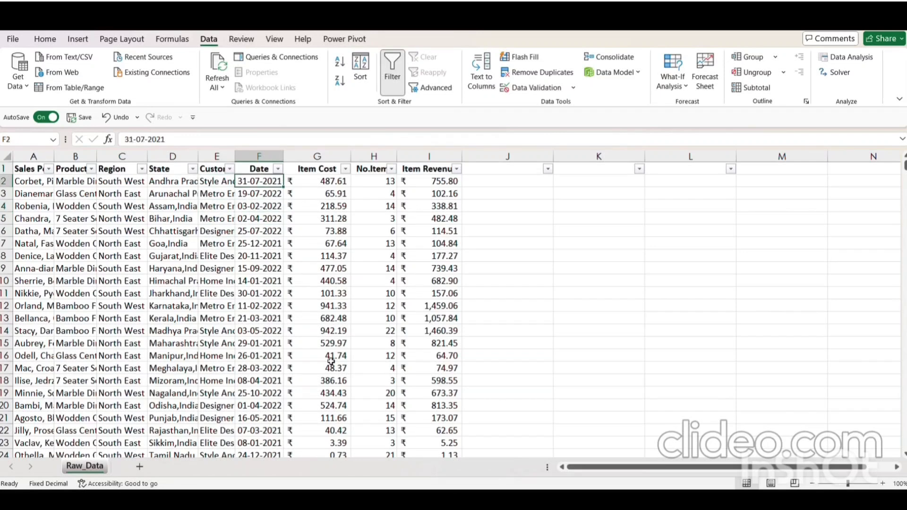
key(Right)
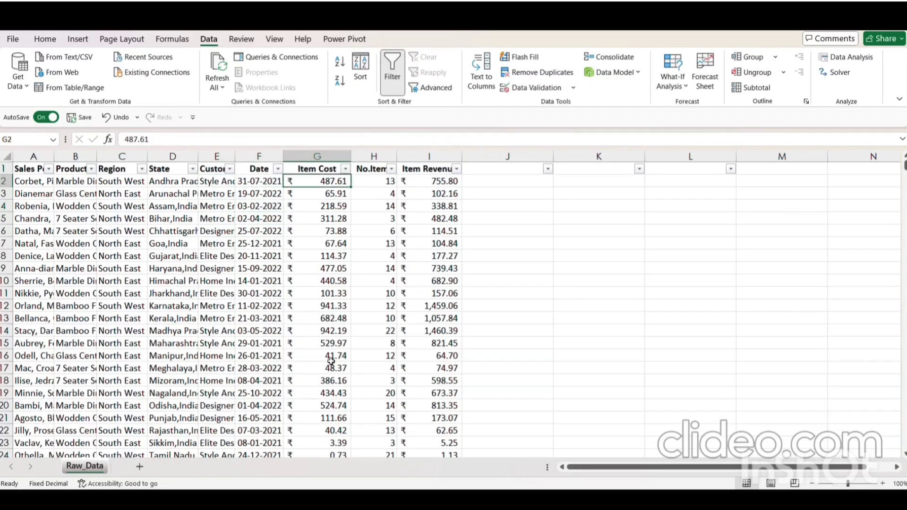
key(Right)
key(Right)
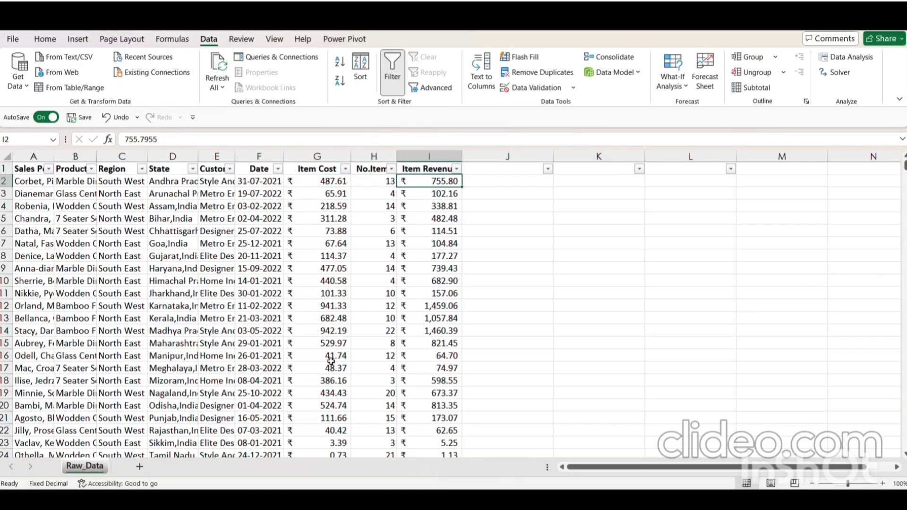
key(Left)
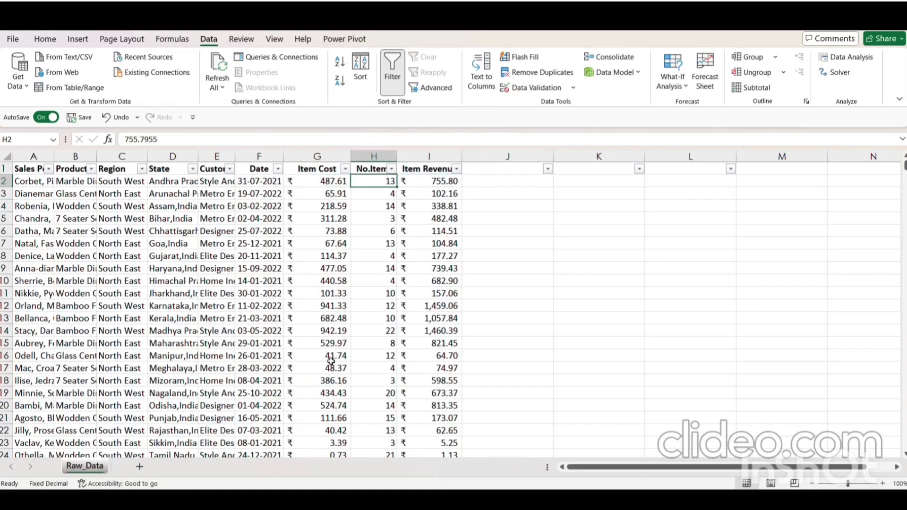
key(Left)
key(Left)
key(Left)
key(Left)
key(Left)
key(Left)
key(Left)
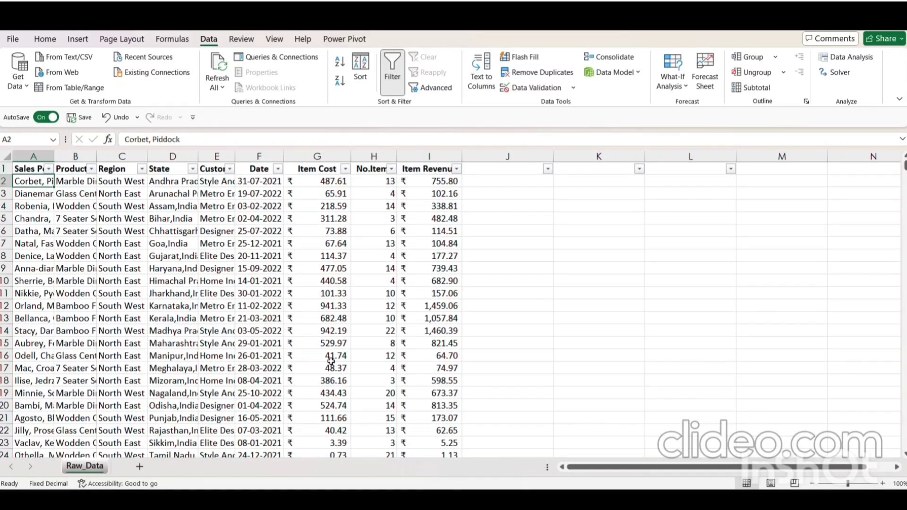
Step: Add the column headers First Name in J1 and Last Name in K1
key(Up)
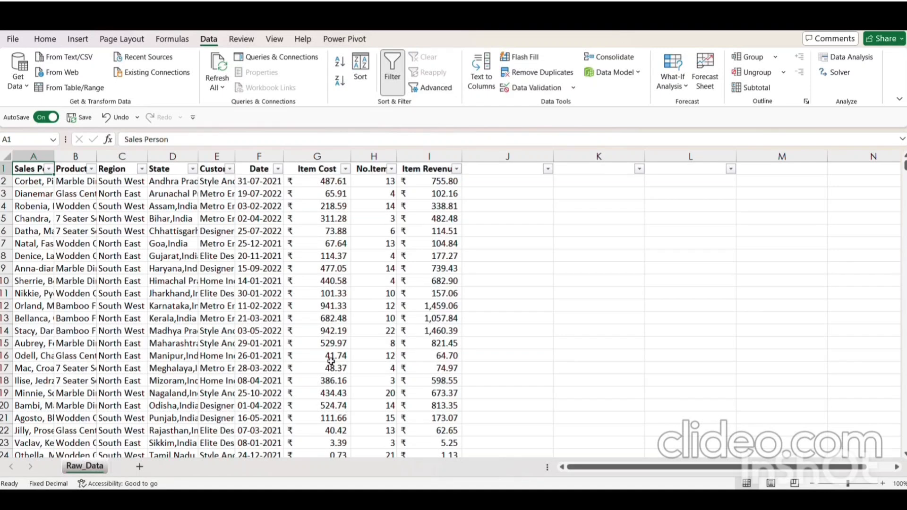
key(Right)
key(Right)
key(Right)
key(Right)
key(Right)
key(Right)
key(Right)
key(Right)
key(Right)
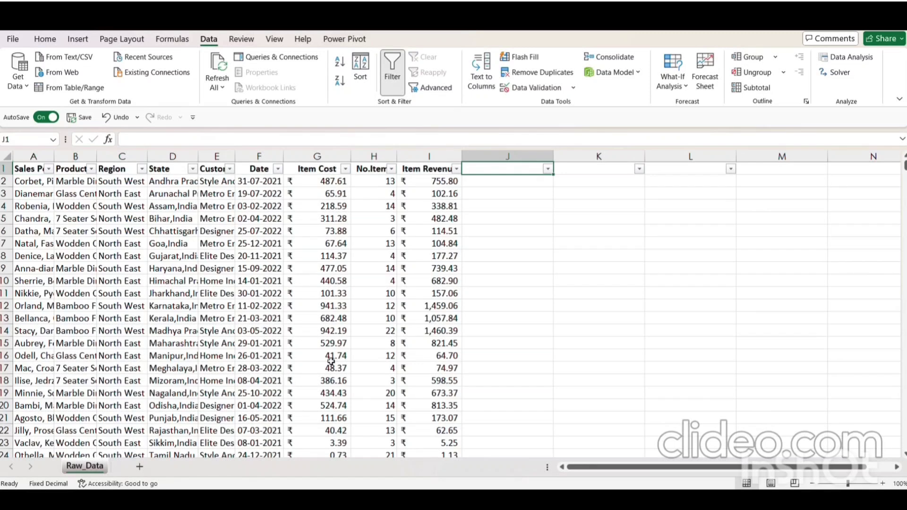
text(First Name)
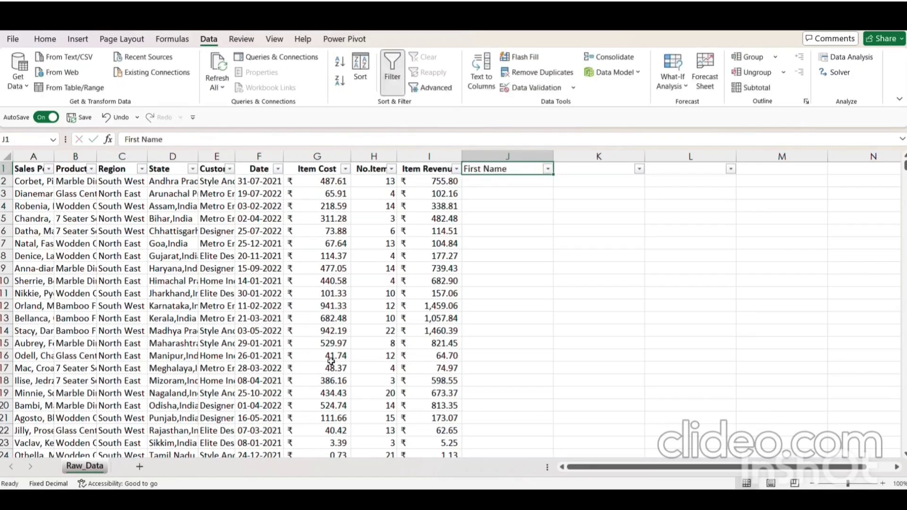
key(Right)
text(Last Name)
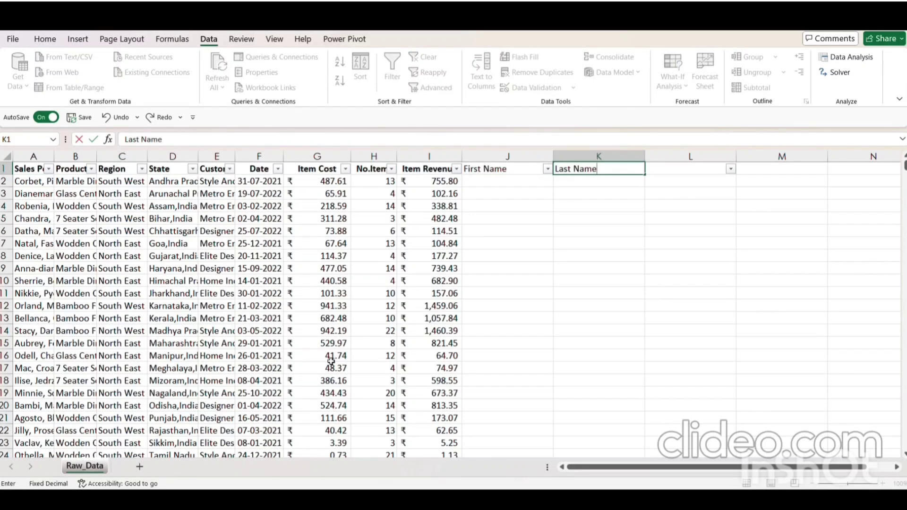
key(Return)
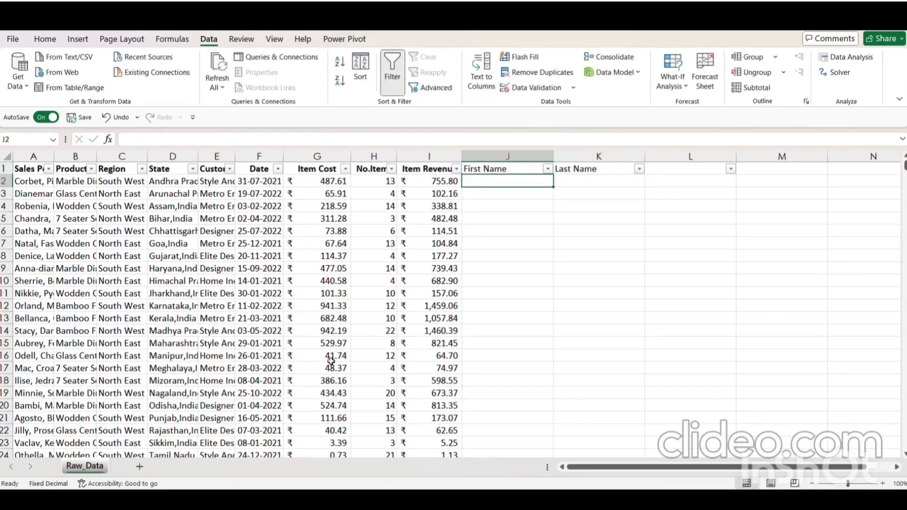
Step: Enter the first salesperson's first name in J2 and Flash Fill the First Name column down to row 910
text(Corbet)
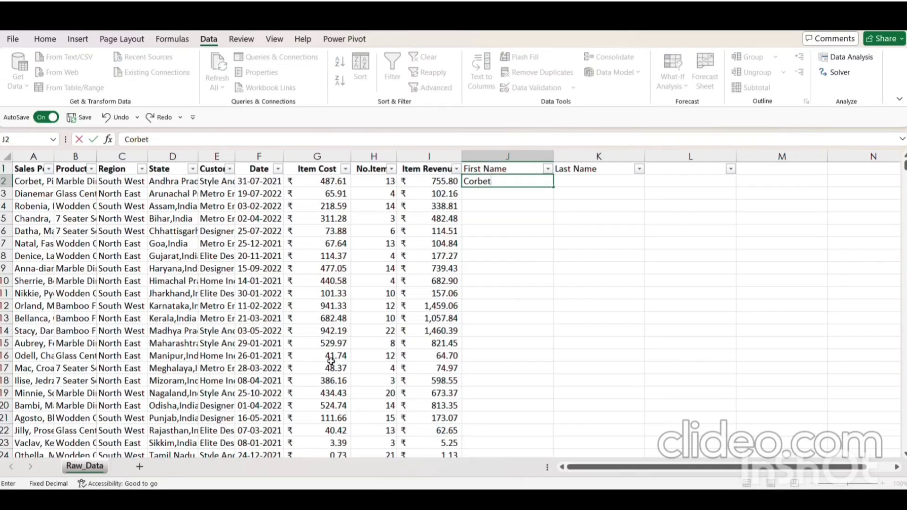
key(Return)
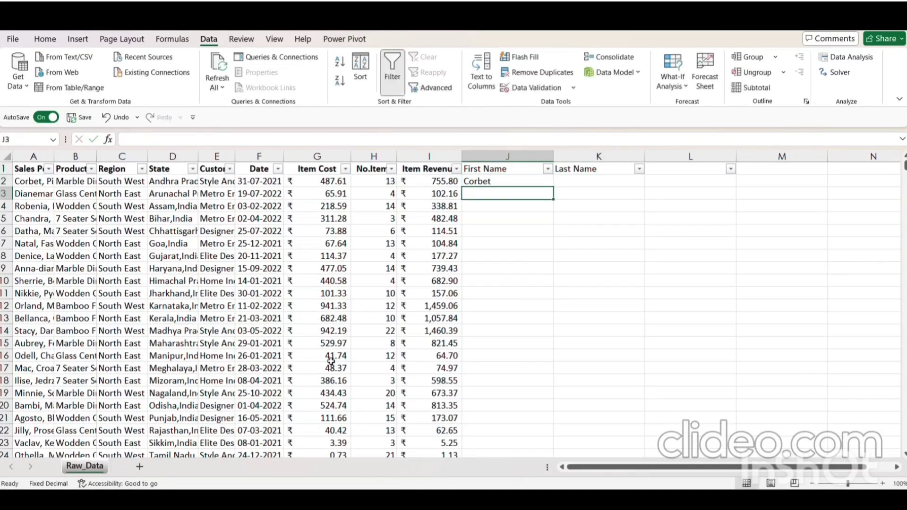
key(Up)
key(Left)
key(ctrl+Down)
key(Right)
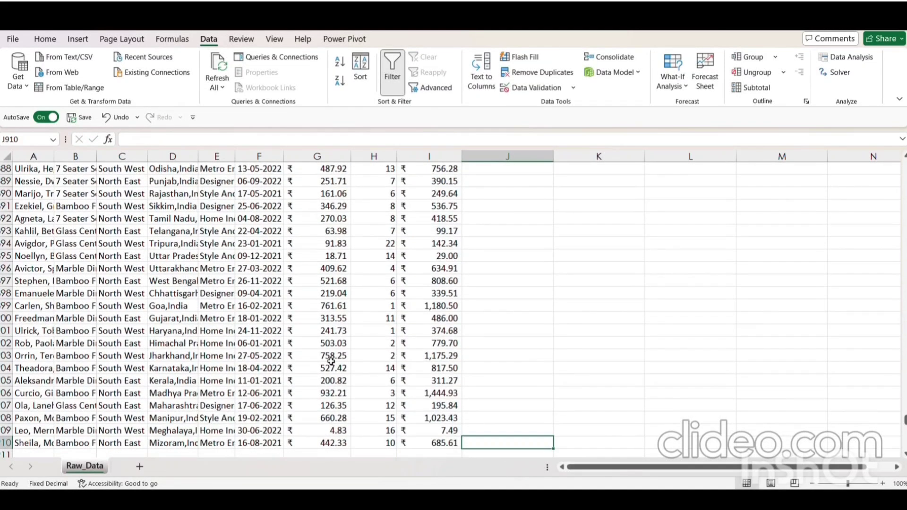
key(ctrl+shift+Up)
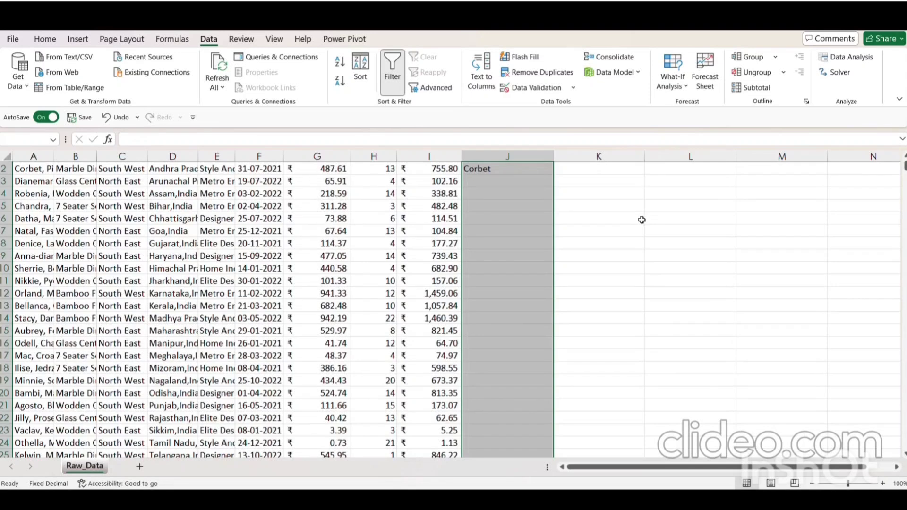
click(46, 41)
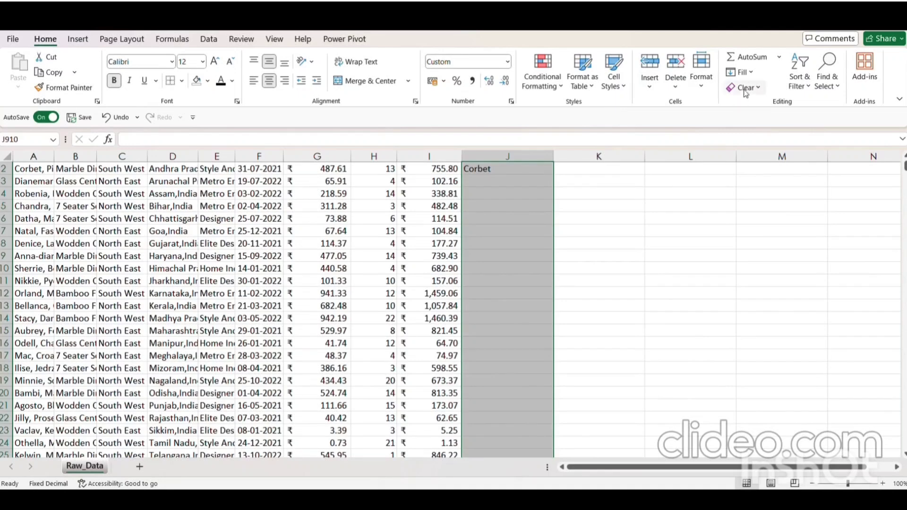
click(740, 72)
click(761, 210)
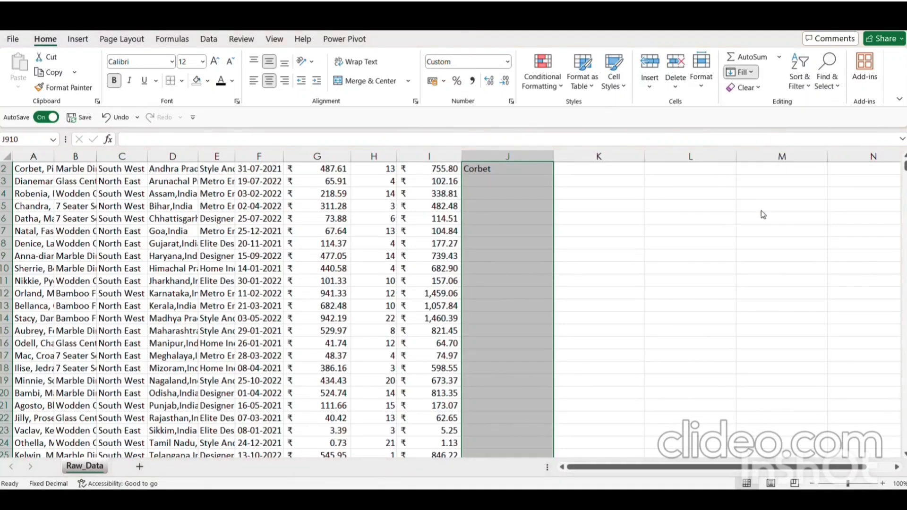
key(ctrl+Up)
key(Down)
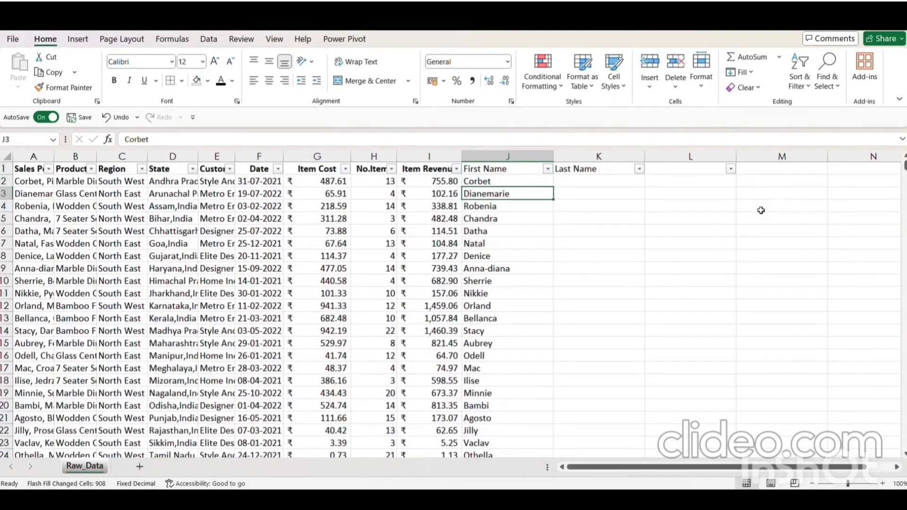
key(ctrl+Left)
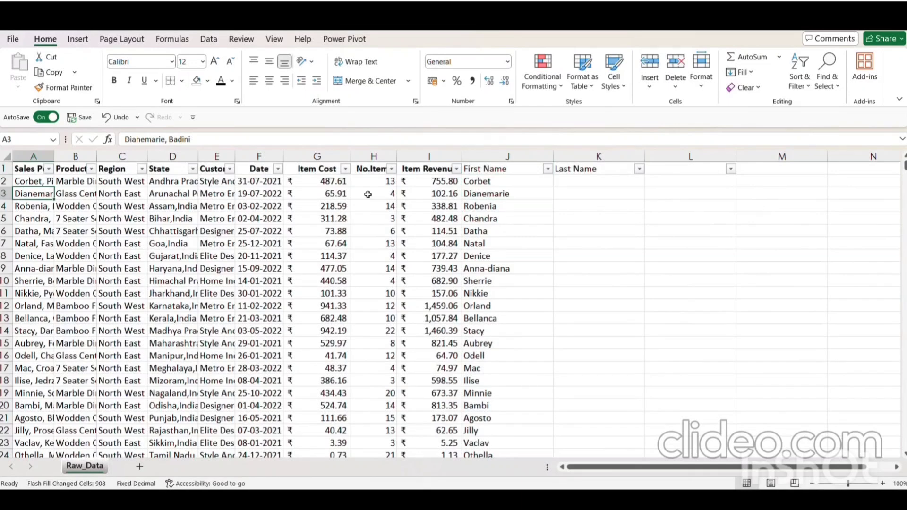
Step: Enter the first salesperson's last name in K2, under the Last Name header
key(ctrl+Up)
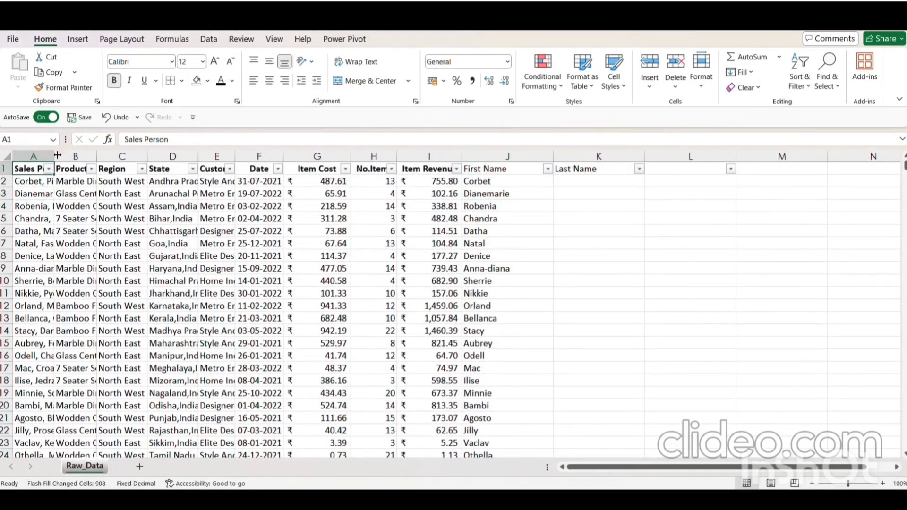
key(Right)
key(Right)
key(Right)
key(Right)
key(Right)
key(Right)
key(Right)
key(Right)
key(Right)
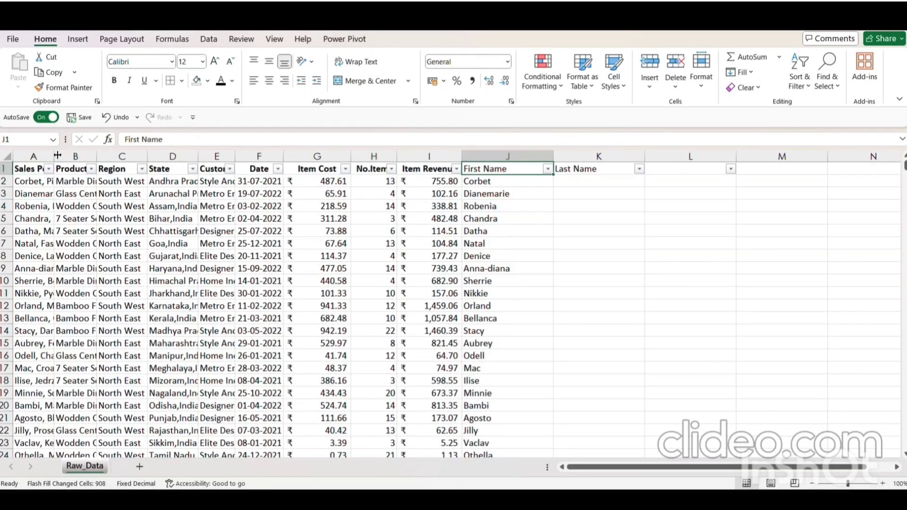
key(Down)
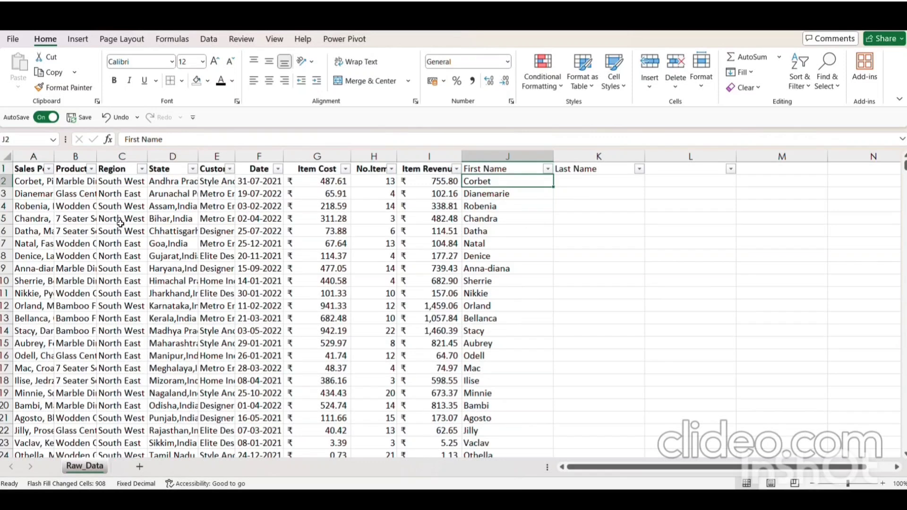
key(Right)
click(42, 182)
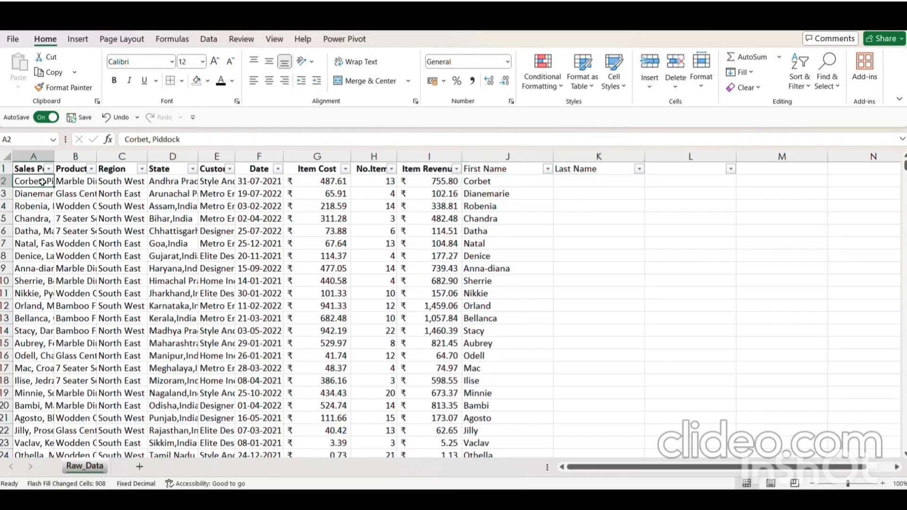
click(569, 180)
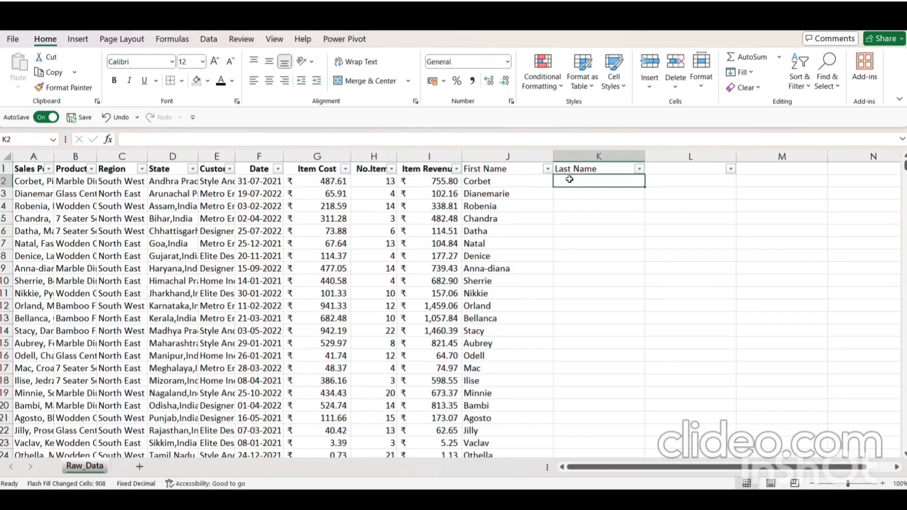
text(Piddoc)
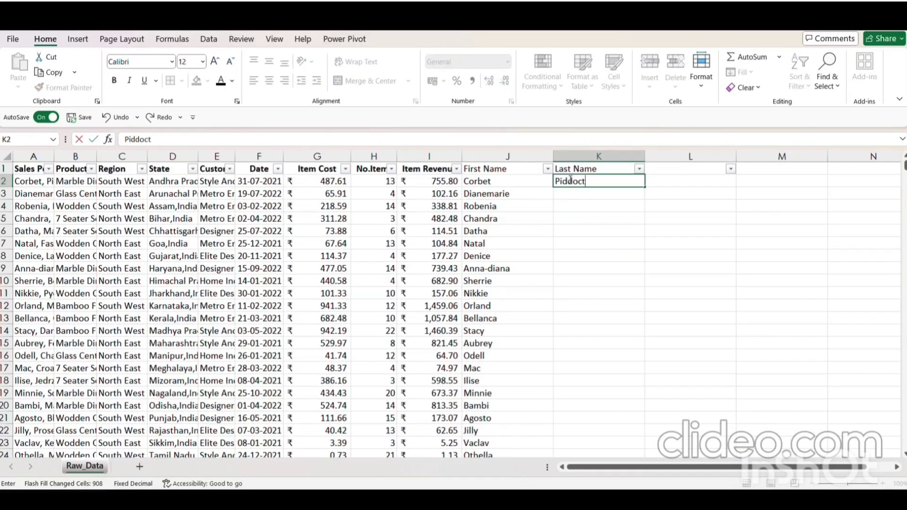
text(k)
key(Return)
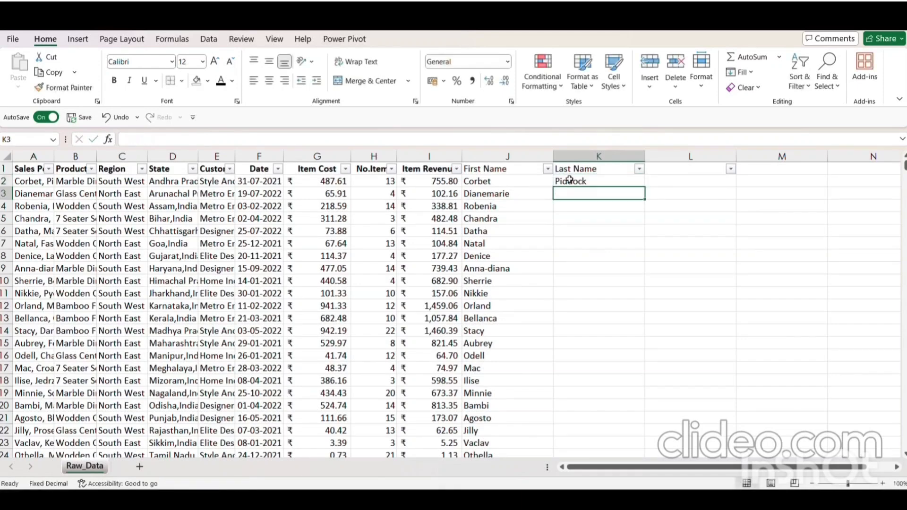
Step: Flash Fill the Last Name column from K2 down to row 910, returning to its header
key(Up)
key(Left)
key(ctrl+Down)
key(Right)
key(ctrl+shift+Up)
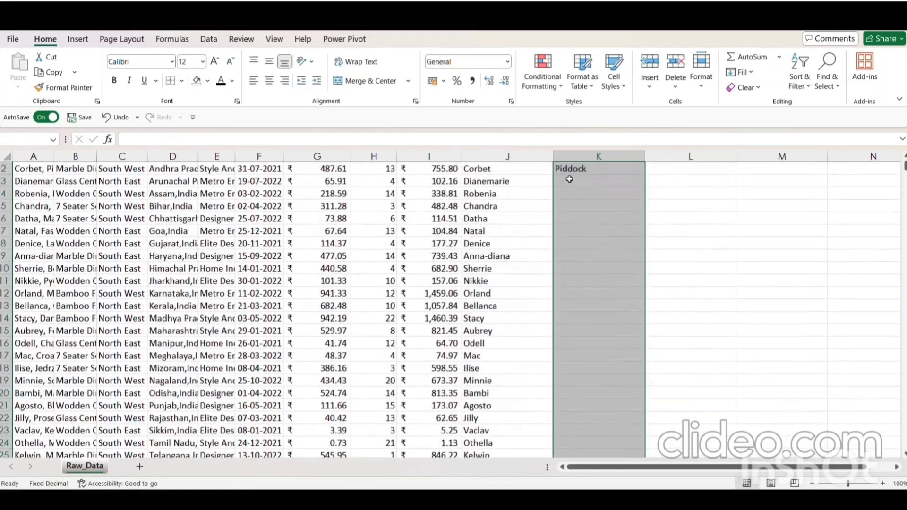
key(ctrl+e)
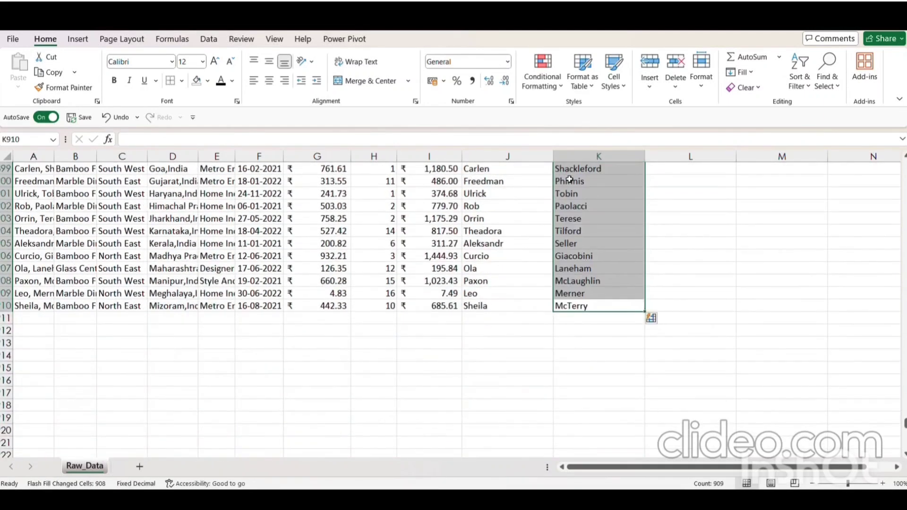
key(ctrl+Up)
key(Down)
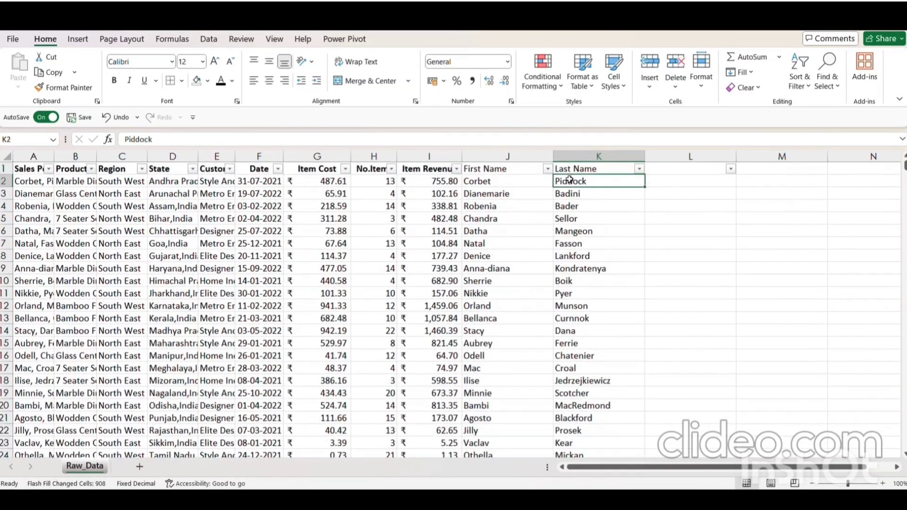
key(Up)
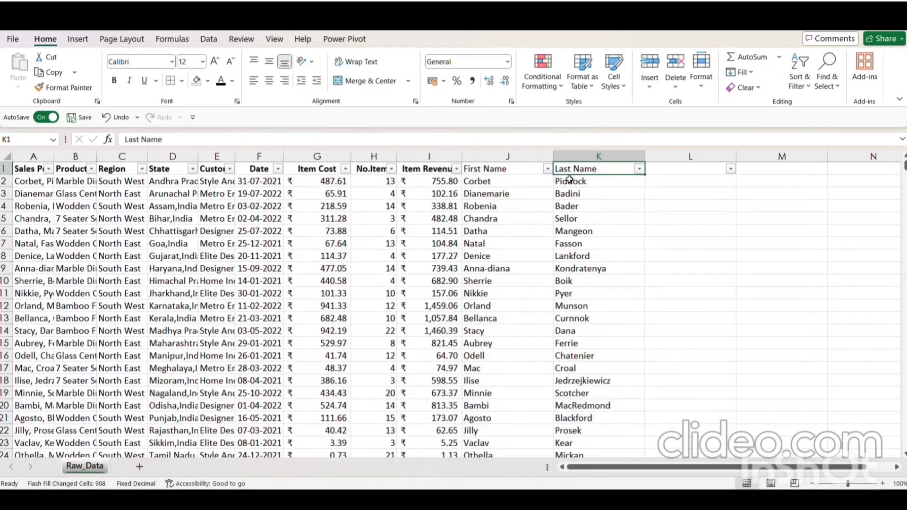
click(32, 170)
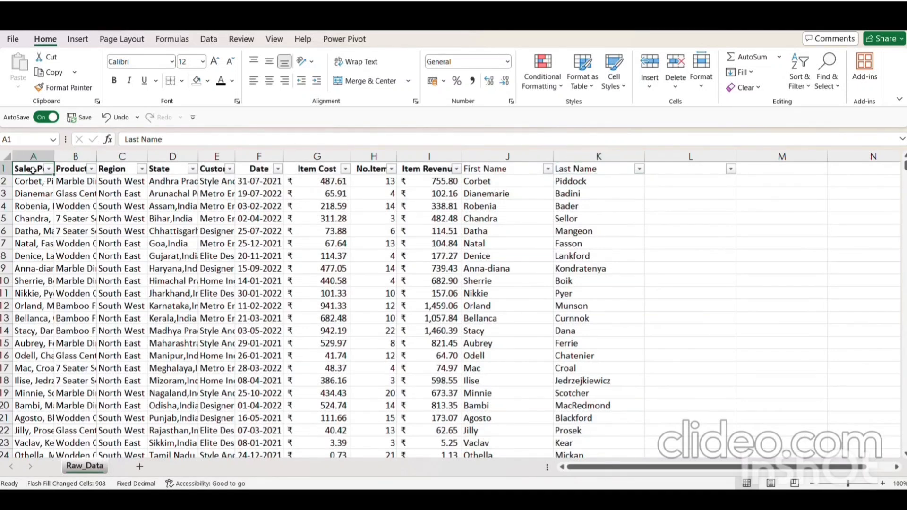
key(Down)
key(Up)
key(Down)
key(Up)
key(Down)
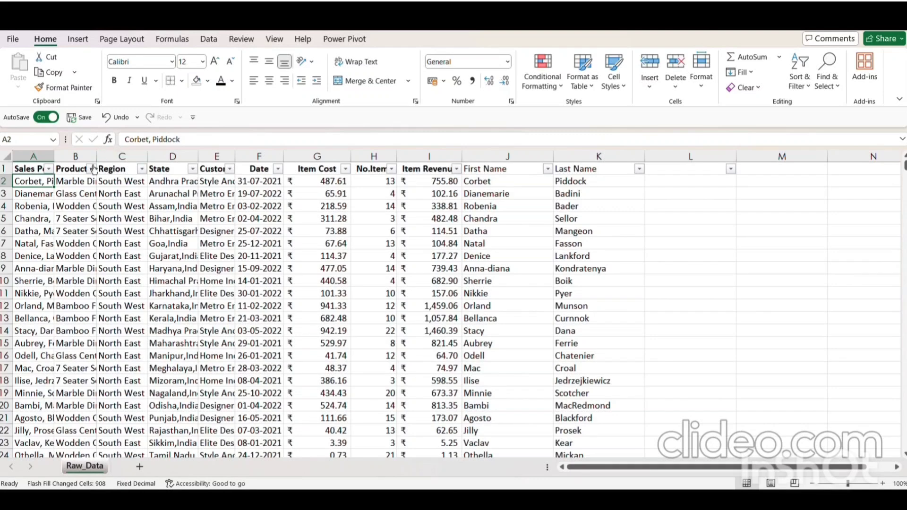
Step: AutoFit the width of every column on the Raw_Data sheet
click(8, 159)
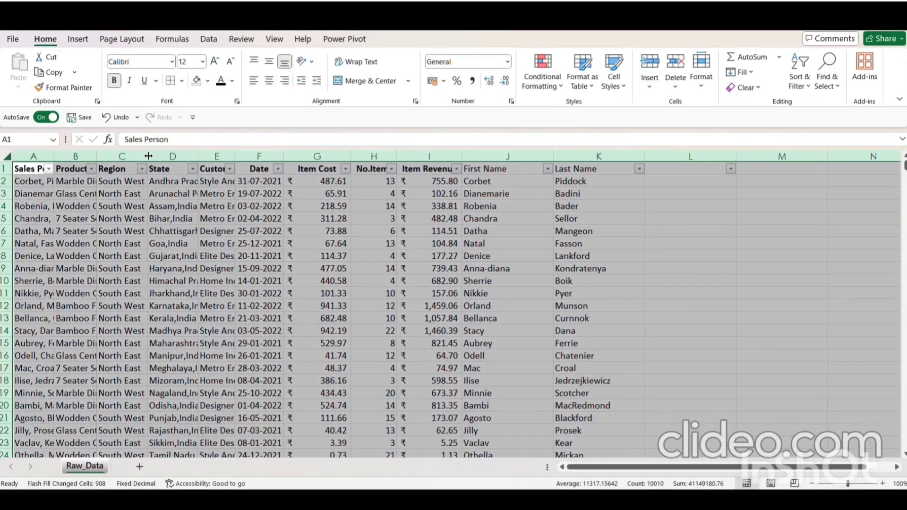
double_click(149, 156)
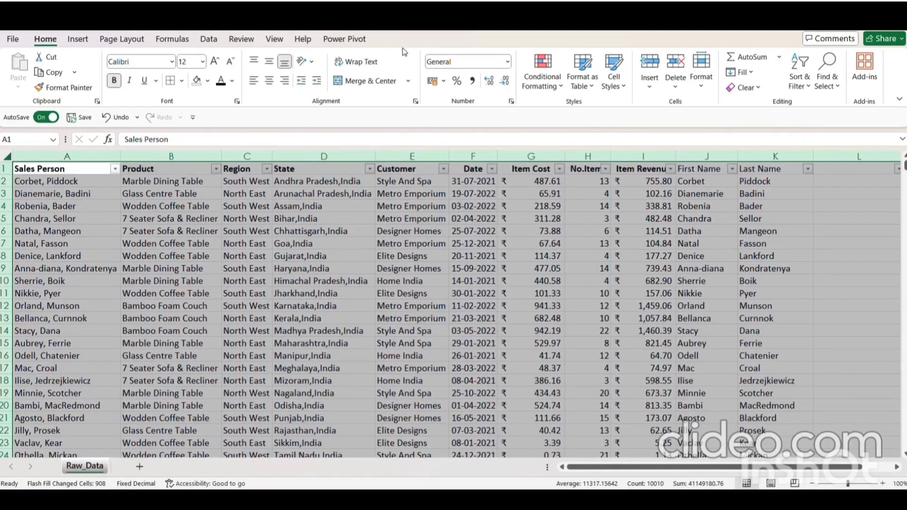
click(416, 21)
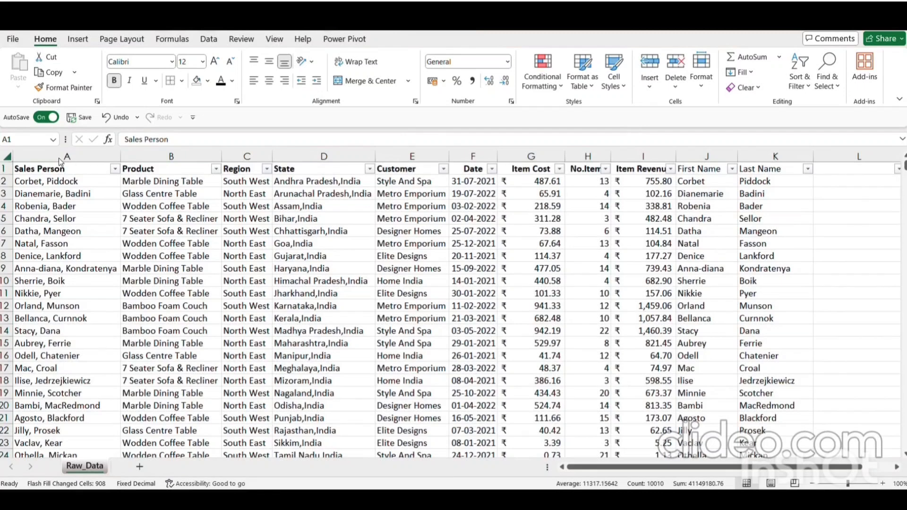
Step: Make the First Name and Last Name headers in J1:K1 bold
click(699, 169)
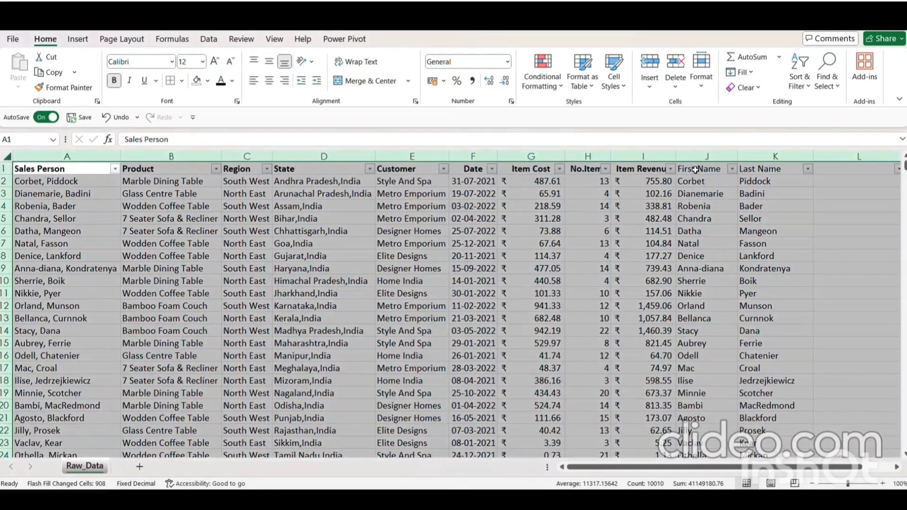
click(696, 169)
key(shift+Right)
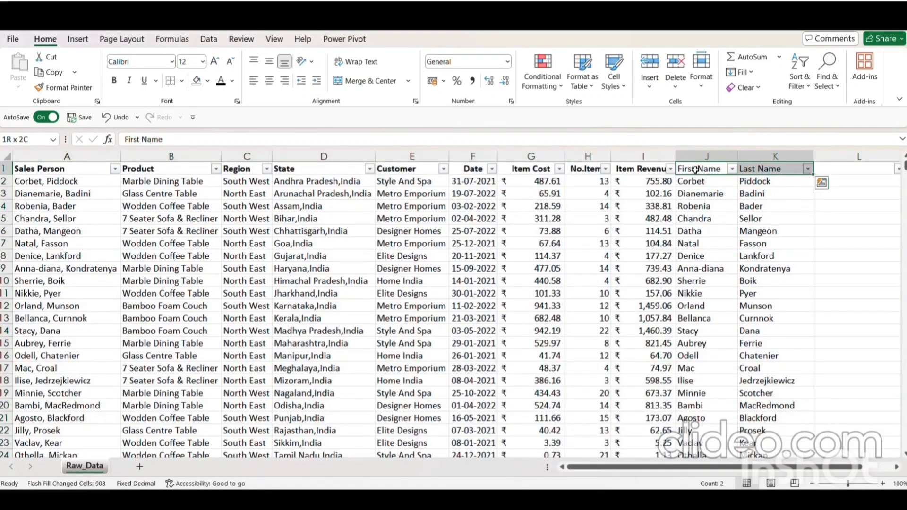
Step: Move the First Name and Last Name data in J1:K910 in front of Sales Person, starting at A1 and shifting the existing columns right
click(696, 169)
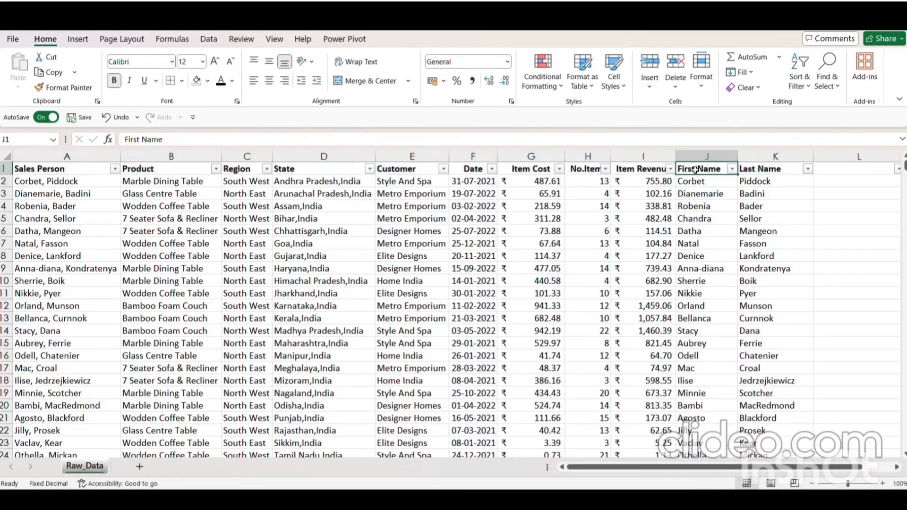
key(ctrl+shift+Down)
key(ctrl+shift+Right)
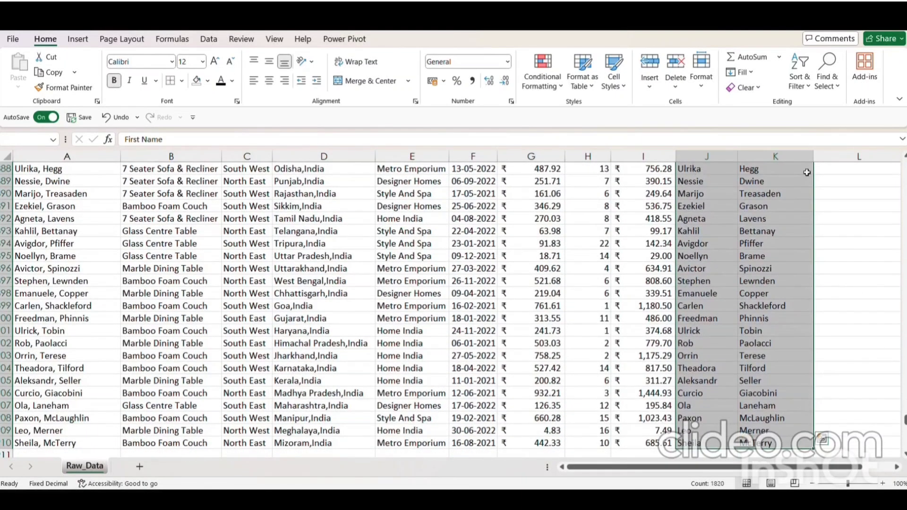
scroll(778, 214, up, 9)
scroll(778, 214, up, 5)
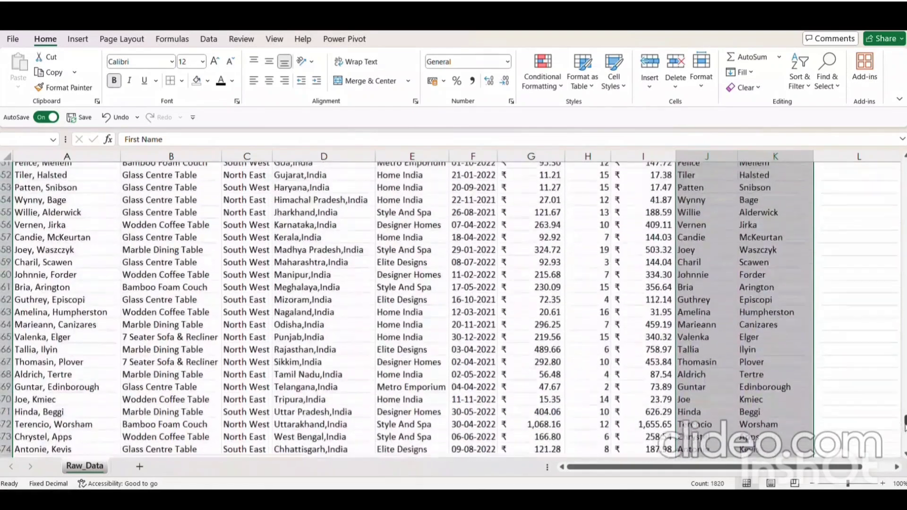
drag(906, 420, 905, 163)
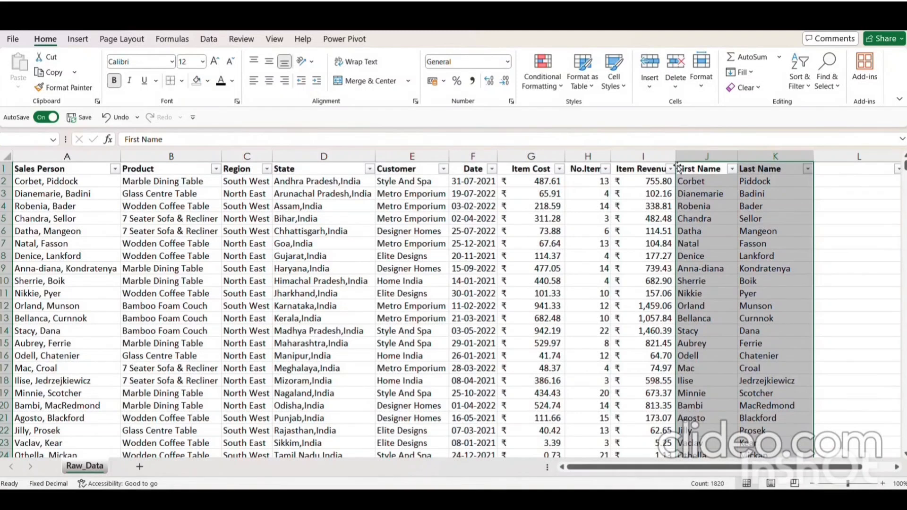
drag(679, 169, 17, 157)
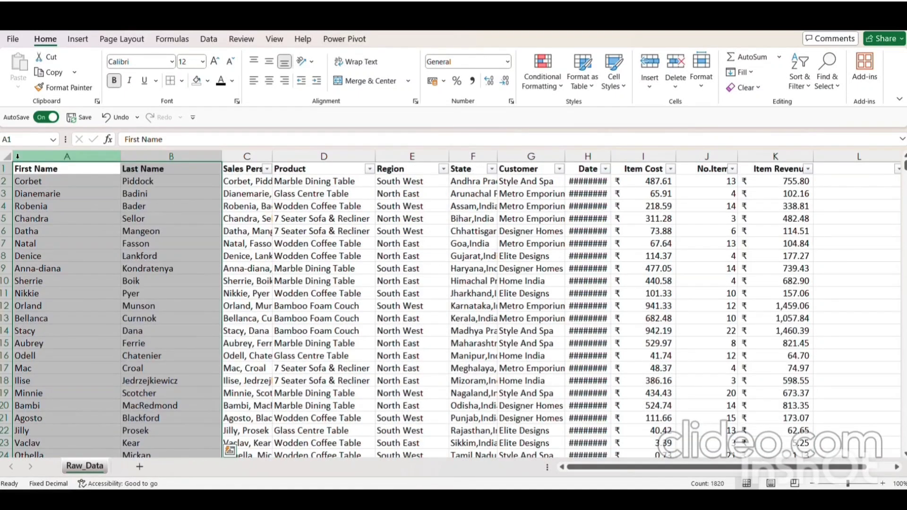
click(237, 175)
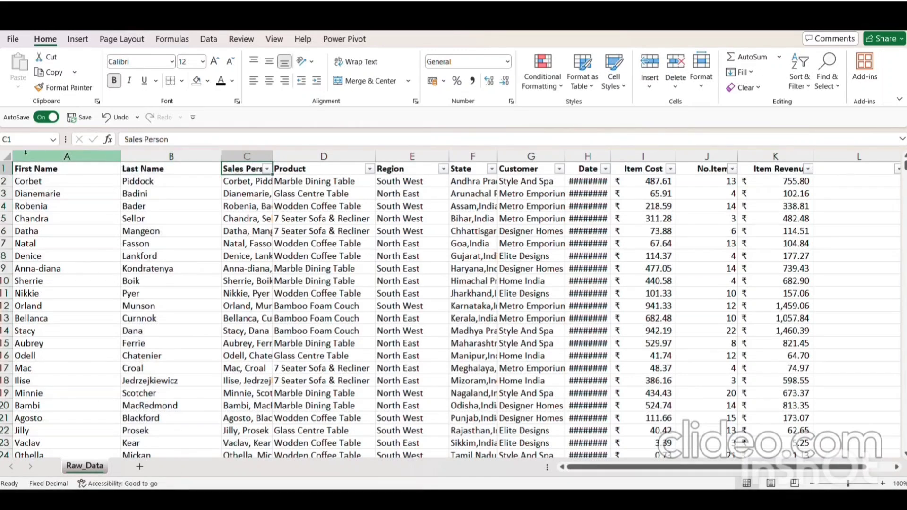
Step: Refit all column widths to their contents with the name columns in A and B
click(6, 156)
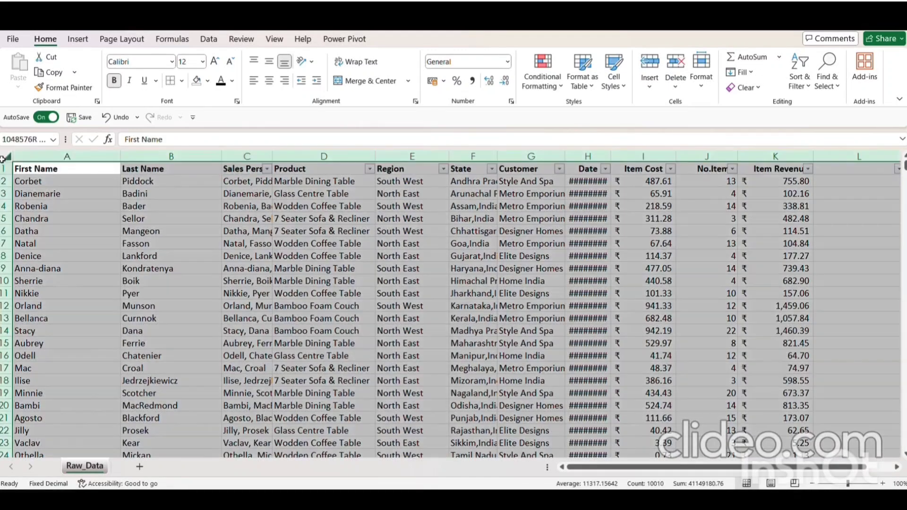
double_click(119, 156)
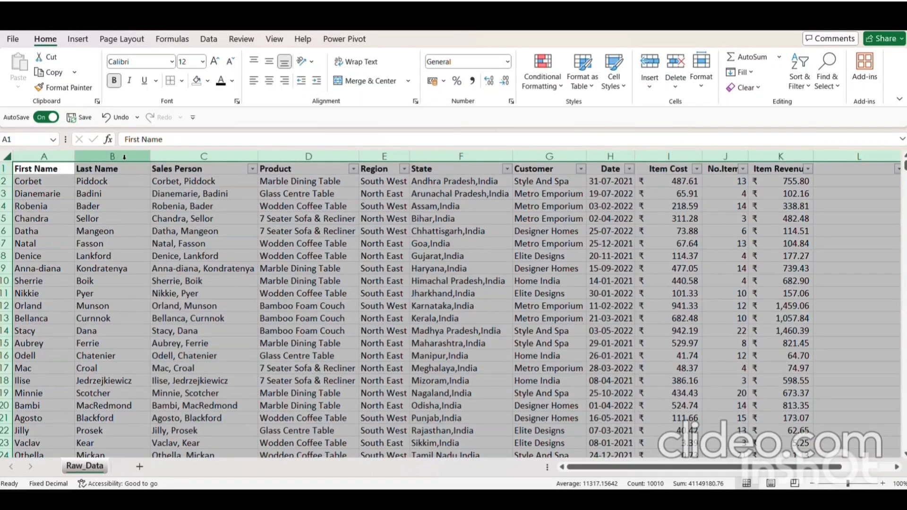
click(193, 170)
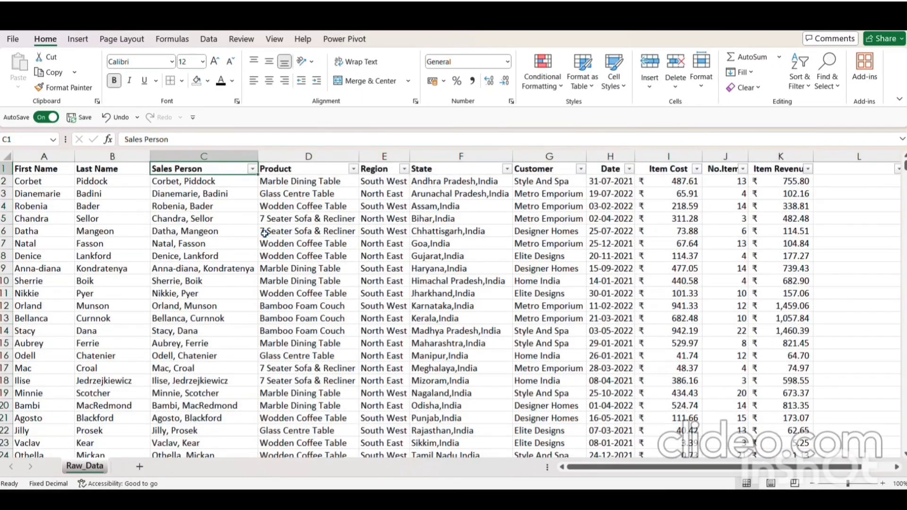
click(442, 184)
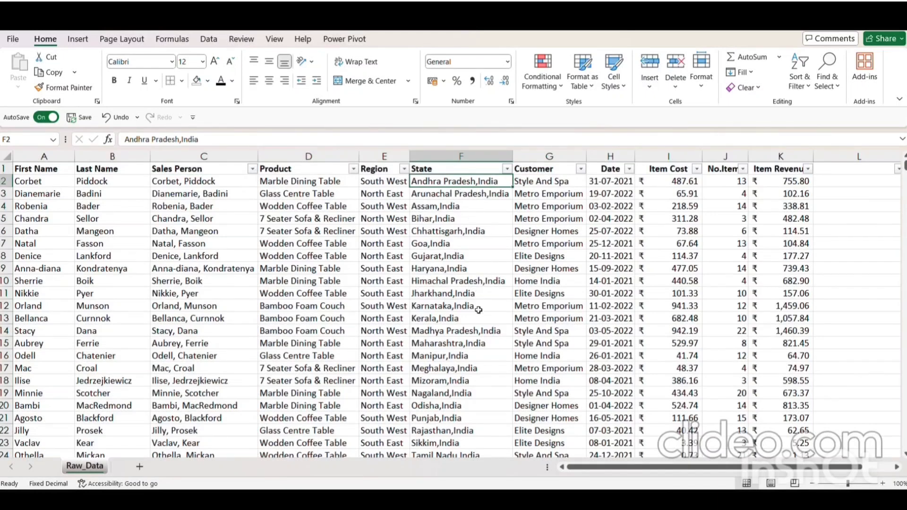
scroll(479, 310, right, 3)
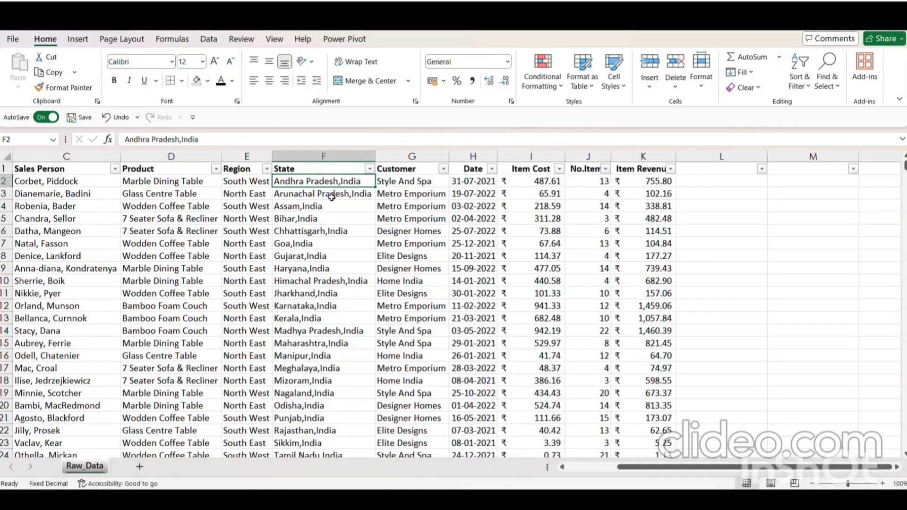
key(ctrl+shift+Down)
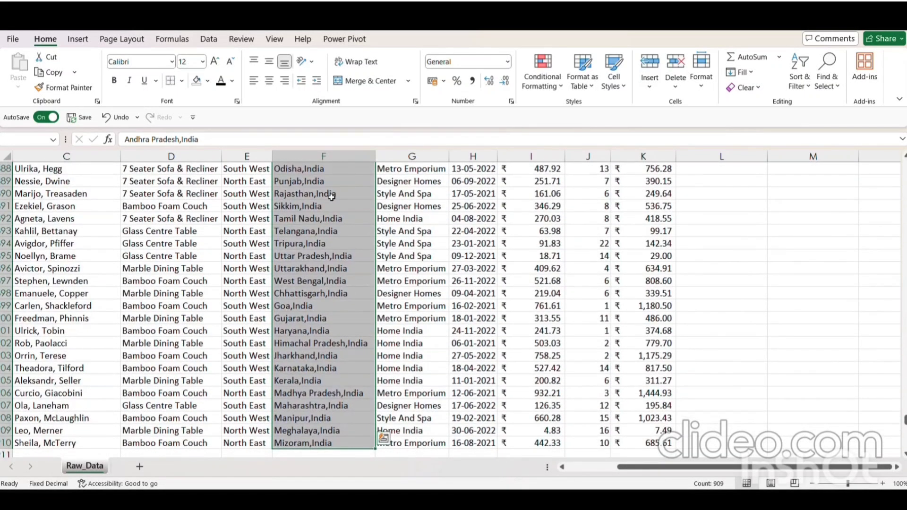
key(ctrl+q)
key(Escape)
key(ctrl+Up)
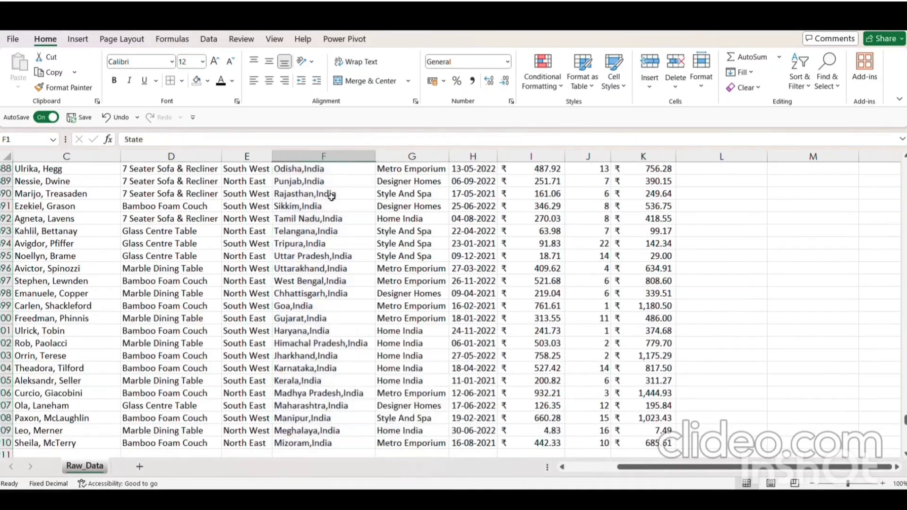
Step: Insert a blank column between the State and Customer columns
key(Right)
key(ctrl+space)
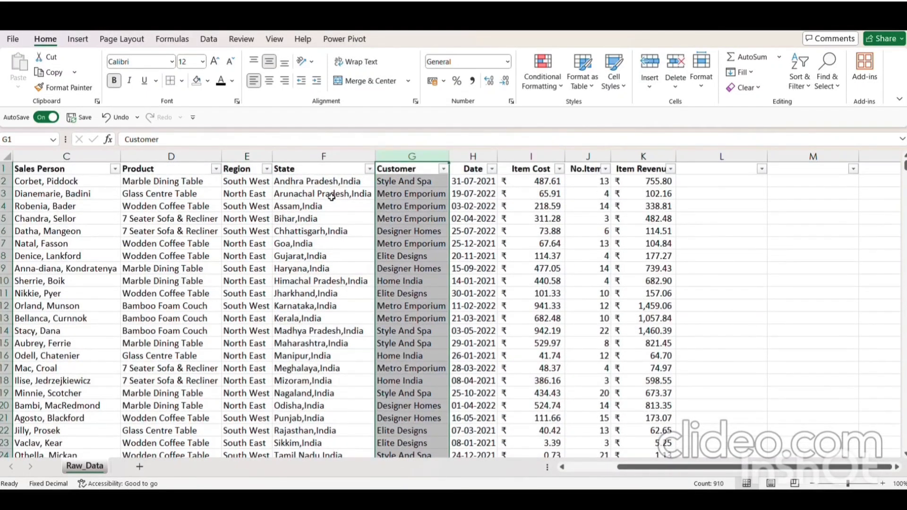
key(Up)
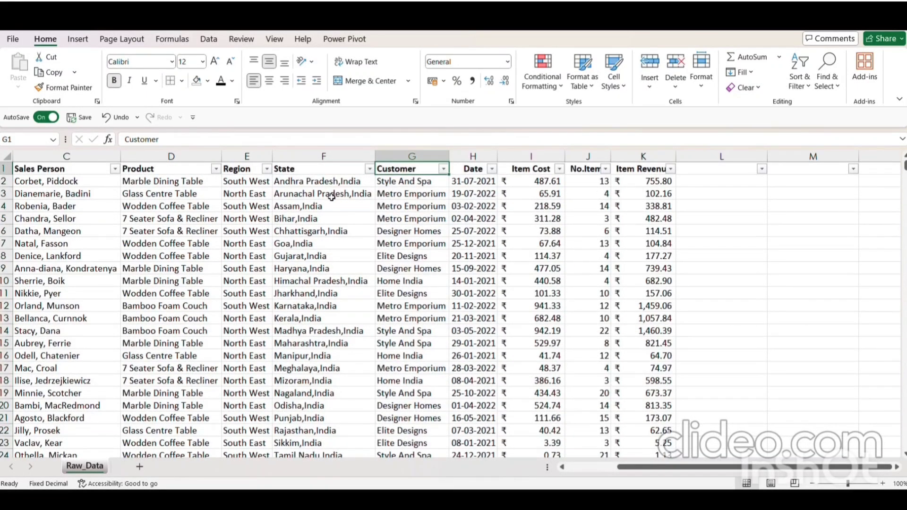
key(ctrl+space)
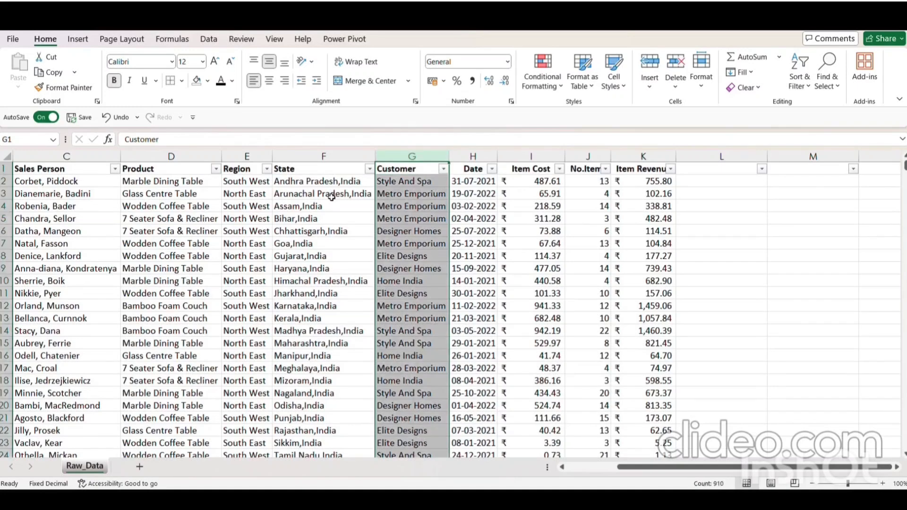
key(ctrl+shift+plus)
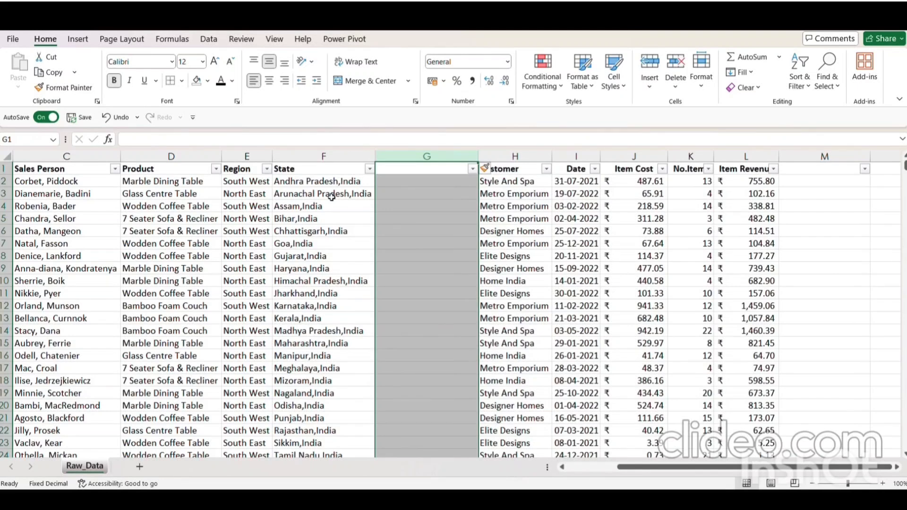
key(ctrl+shift+plus)
key(ctrl+shift+plus)
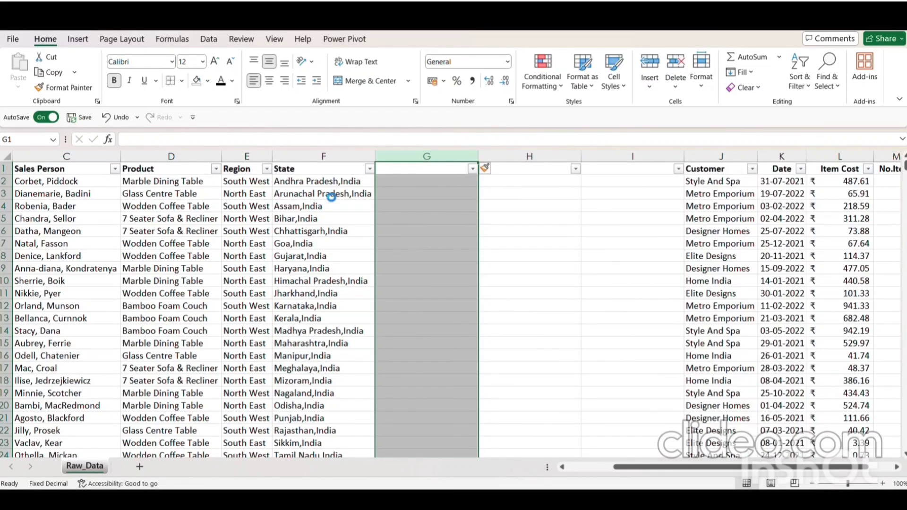
key(ctrl+minus)
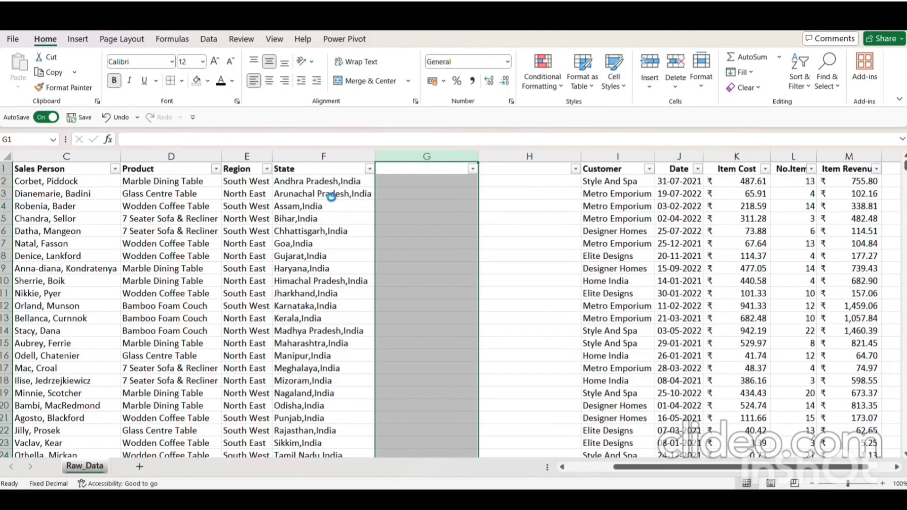
key(ctrl+minus)
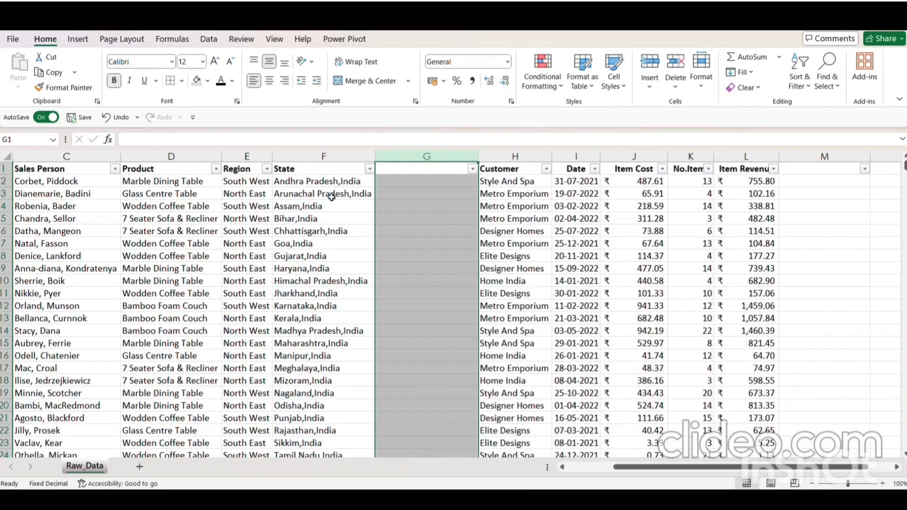
Step: Enter the header Country in G1 above the blank column beside State
key(Left)
key(Right)
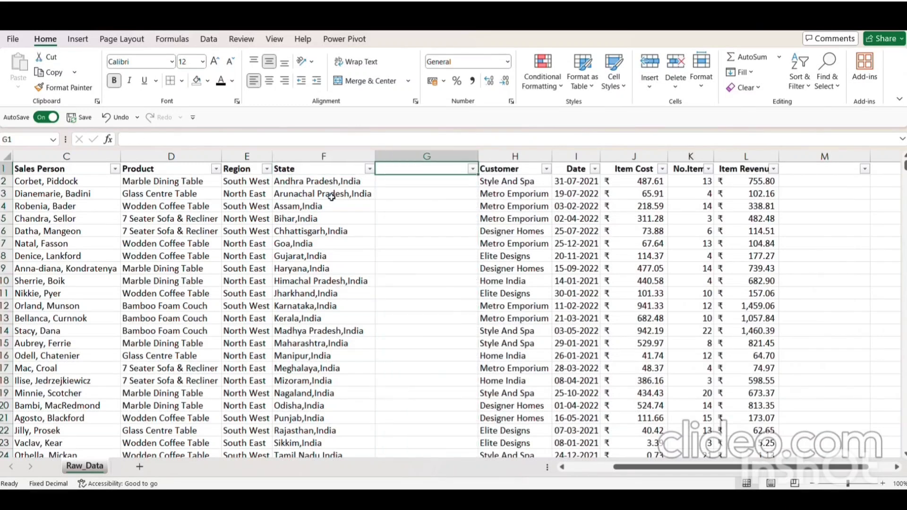
text(Country)
key(Return)
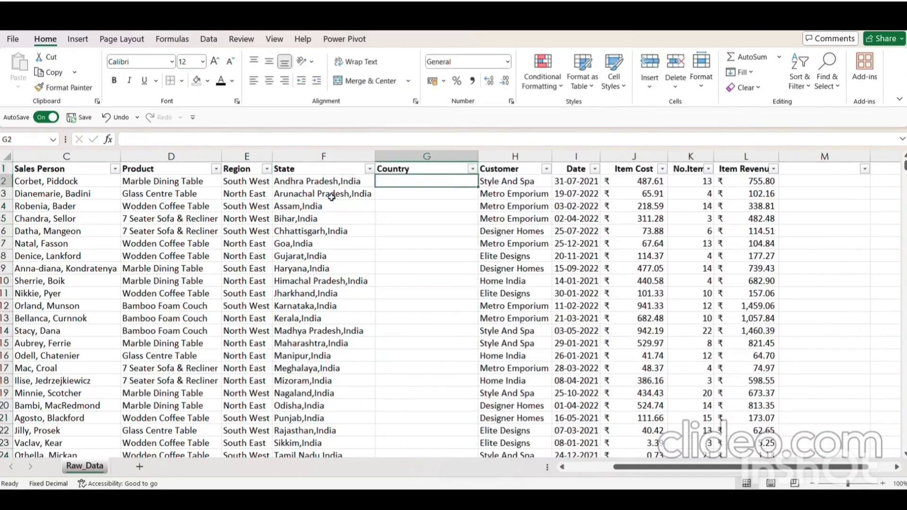
Step: Split the State entries in F2:F910 into State and Country with Text to Columns, delimited by a comma, keeping the destination at F2
key(Left)
key(ctrl+shift+Down)
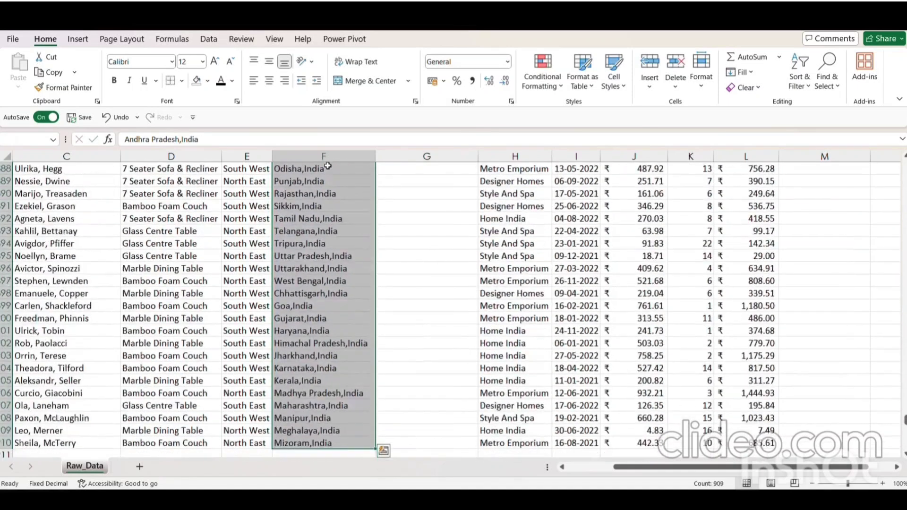
click(209, 40)
click(492, 88)
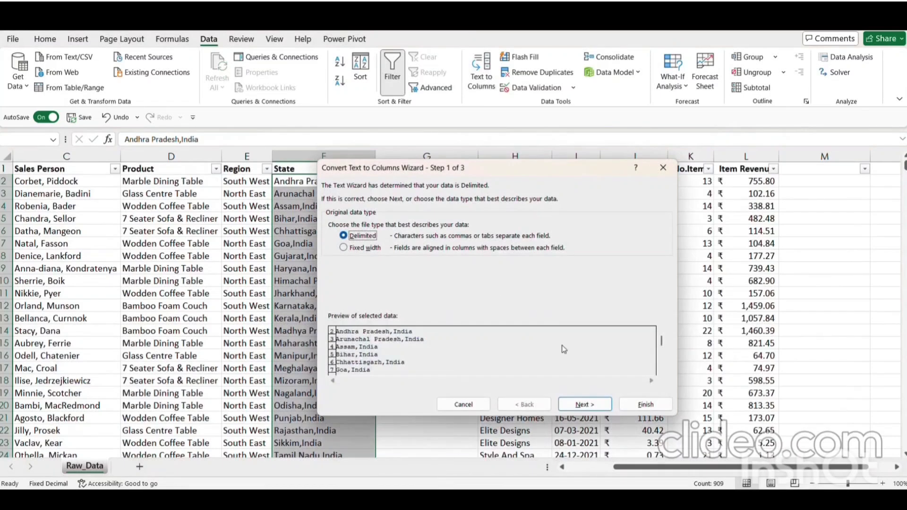
click(585, 404)
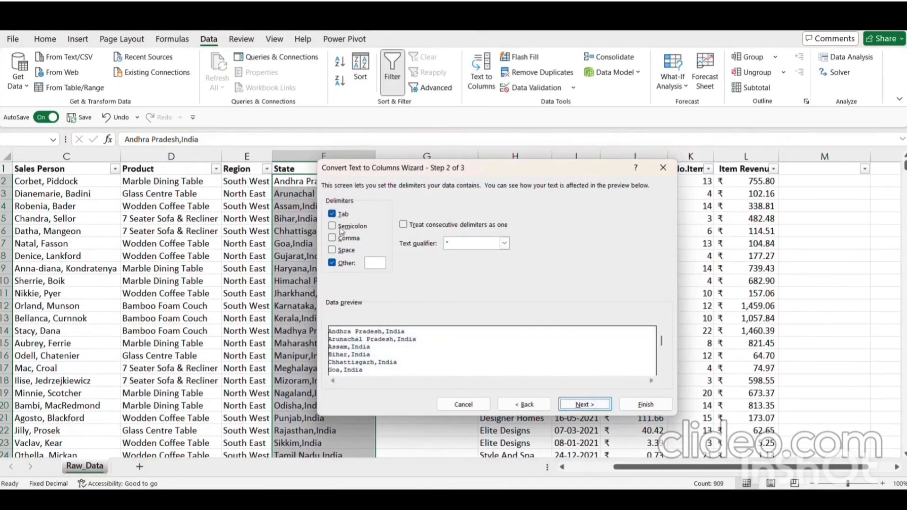
click(372, 266)
text(,)
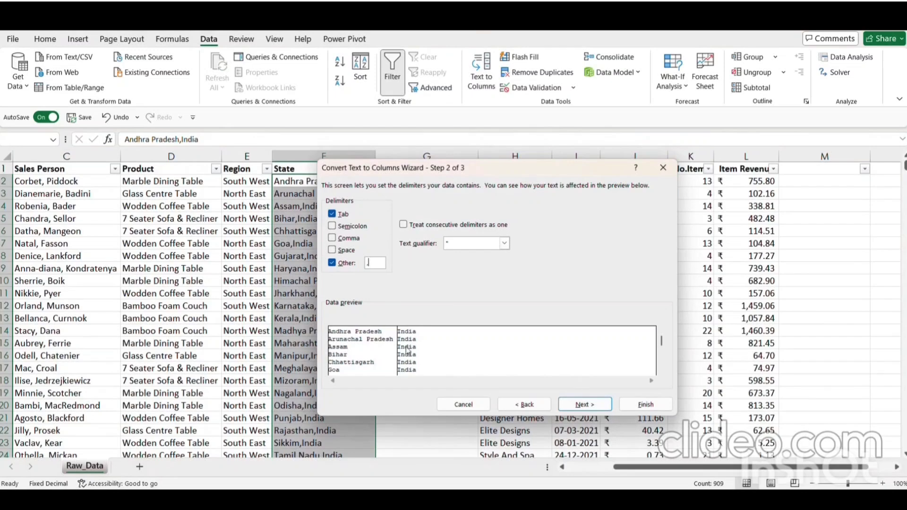
click(599, 406)
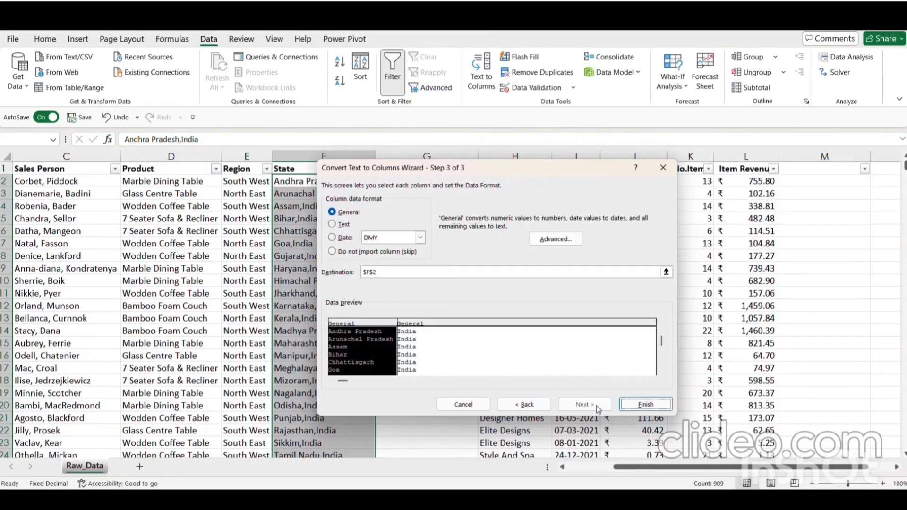
click(633, 405)
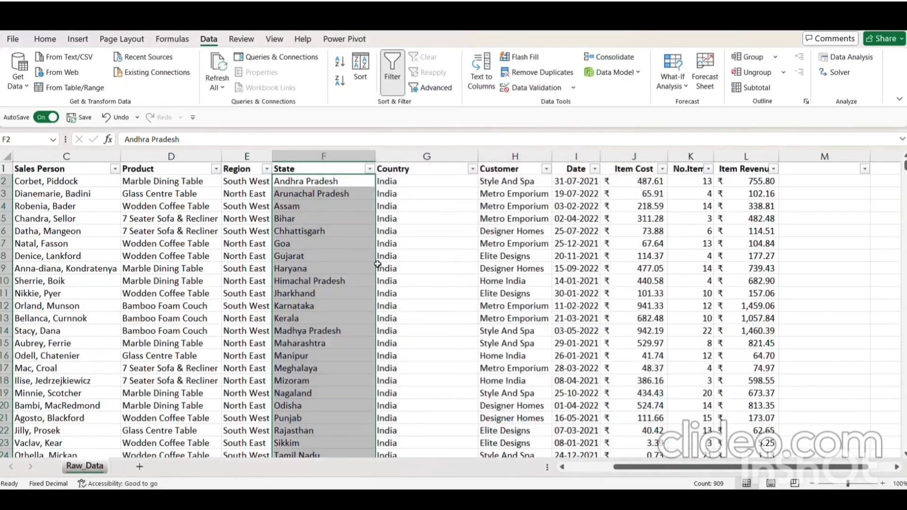
Step: Review the separated State and Country columns and the header row from First Name through Item Revenue
click(322, 178)
key(Right)
key(Up)
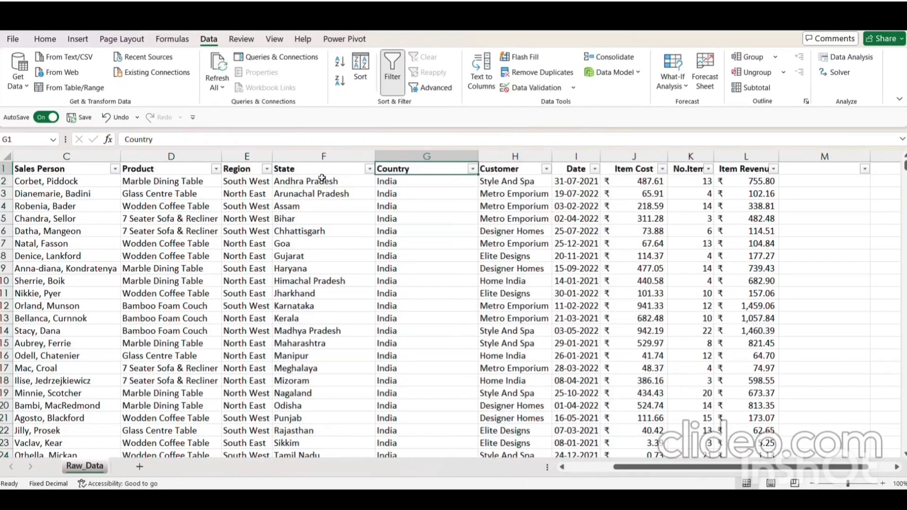
key(alt+Down)
key(Escape)
click(322, 178)
key(Up)
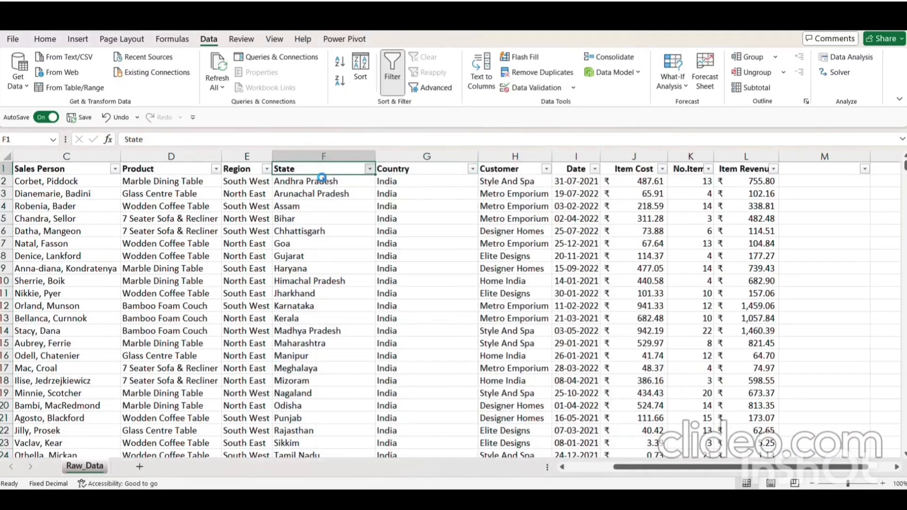
key(alt+Down)
key(Escape)
click(321, 178)
key(Up)
key(ctrl+Left)
key(Right)
key(Right)
key(Right)
key(Right)
key(Right)
key(Right)
key(Right)
key(Right)
key(Right)
key(Right)
key(Right)
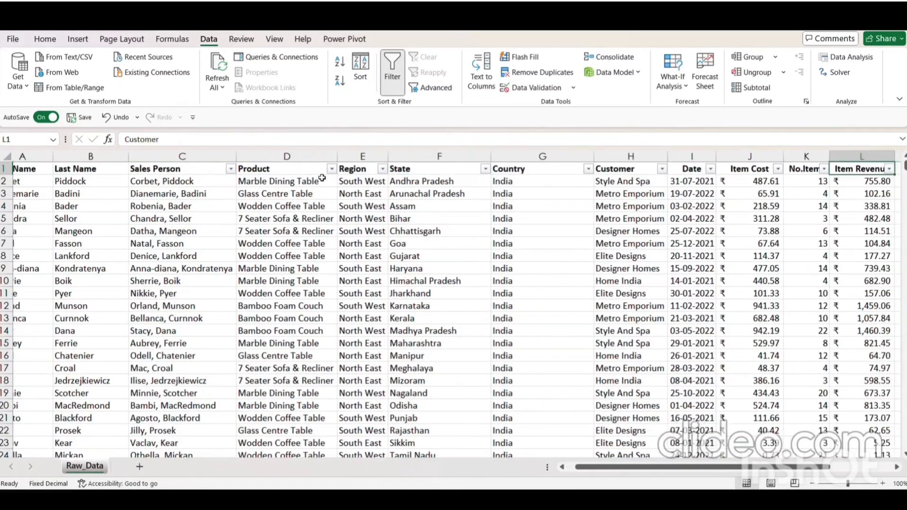
key(ctrl+Left)
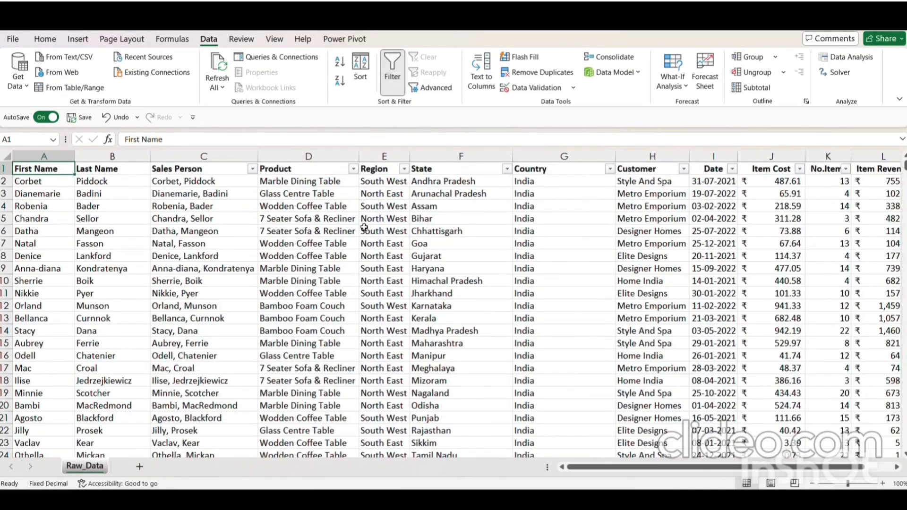
Step: Create a PivotTable from Raw_Data A1:L910 on a new worksheet without adding the data to the Data Model
click(377, 182)
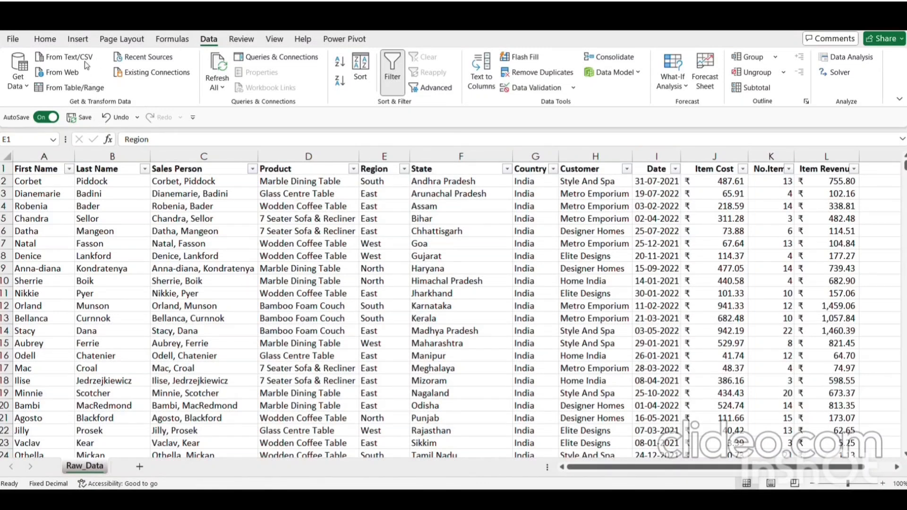
click(78, 39)
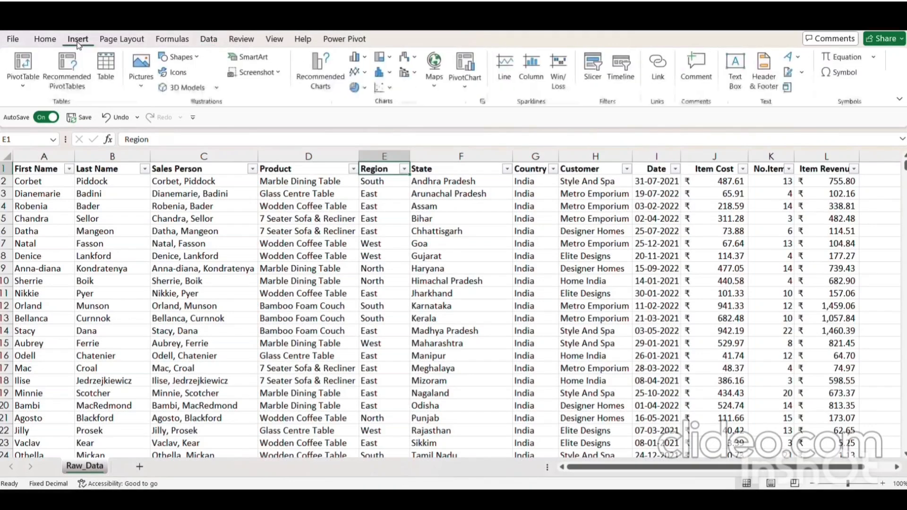
click(22, 61)
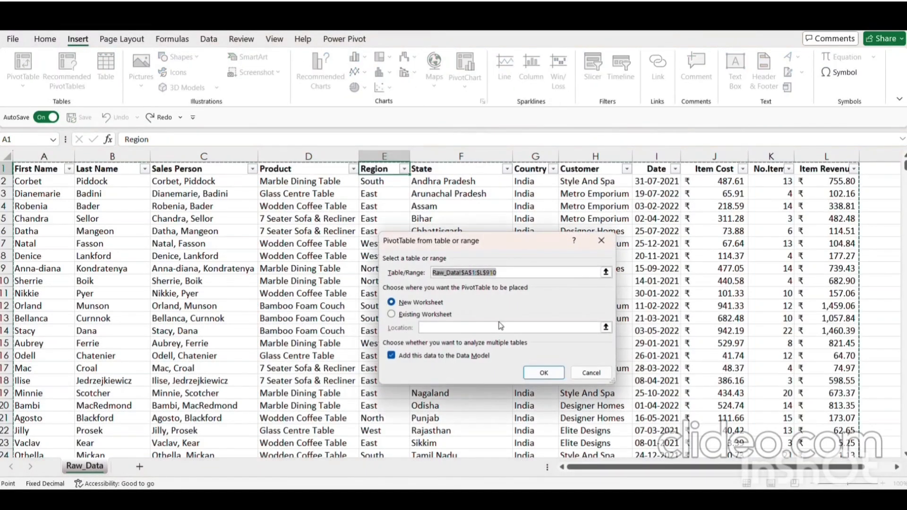
click(392, 356)
click(537, 375)
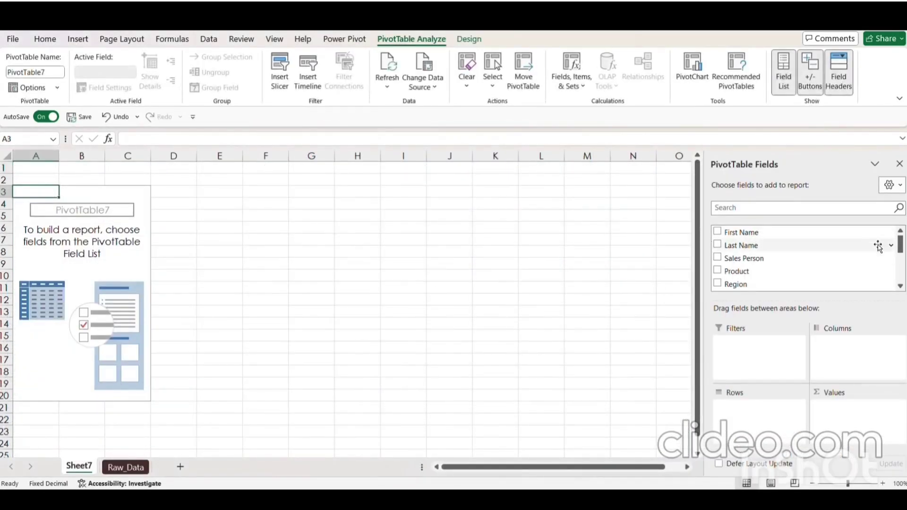
Step: Add the Product field to the PivotTable's rows
click(901, 286)
click(901, 286)
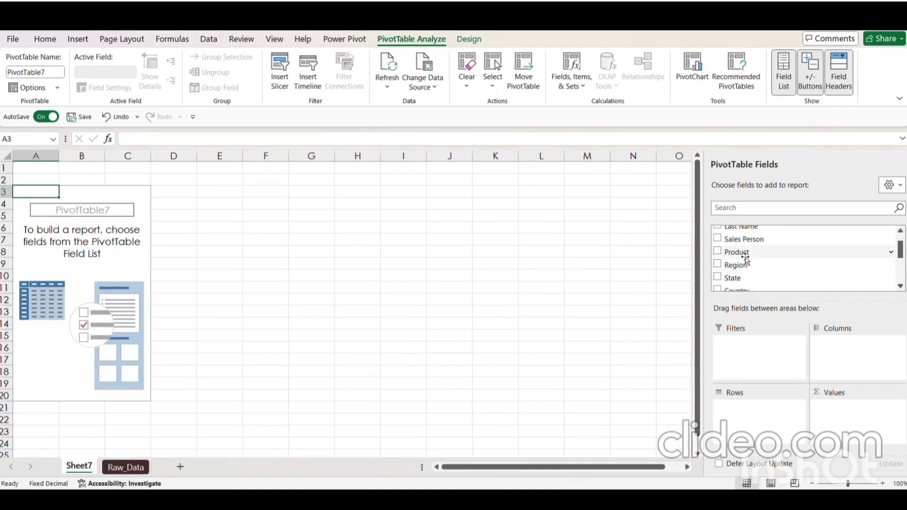
drag(746, 260, 756, 416)
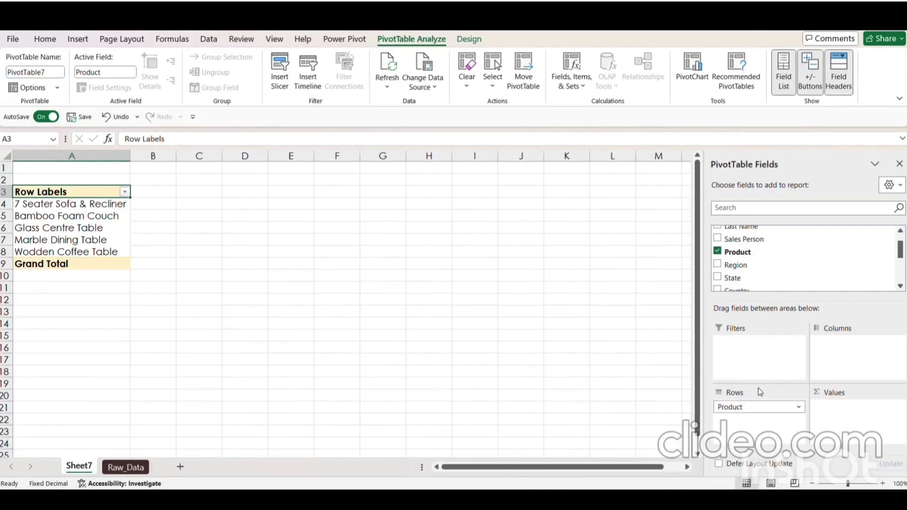
Step: Add Item Revenue and Item Cost to the PivotTable as summed values
click(901, 287)
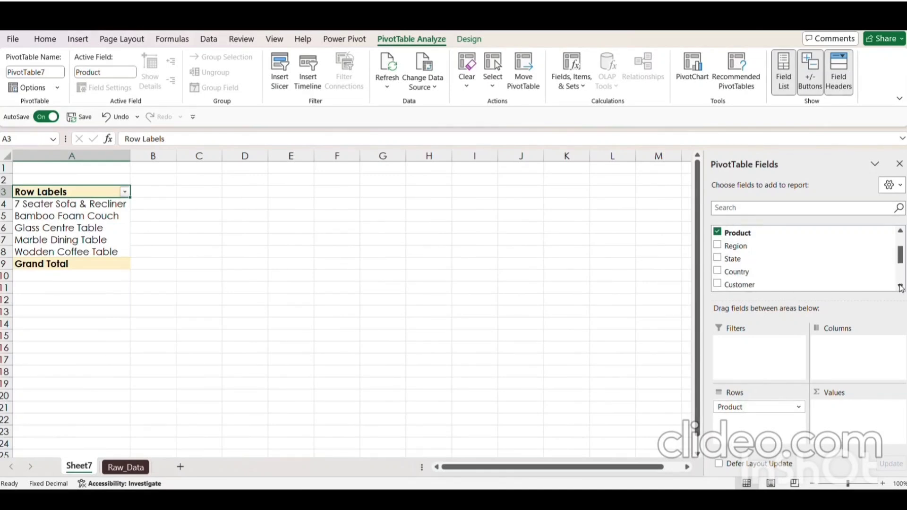
click(901, 288)
click(901, 288)
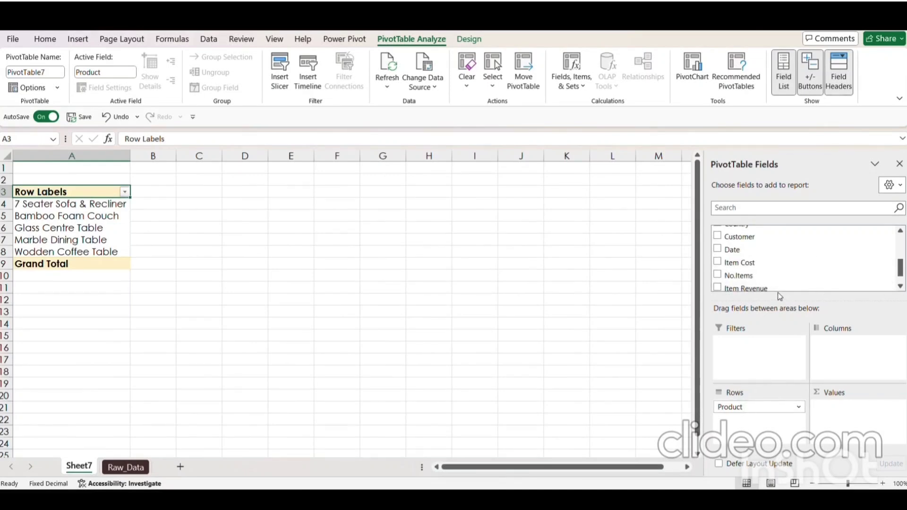
drag(776, 290, 848, 416)
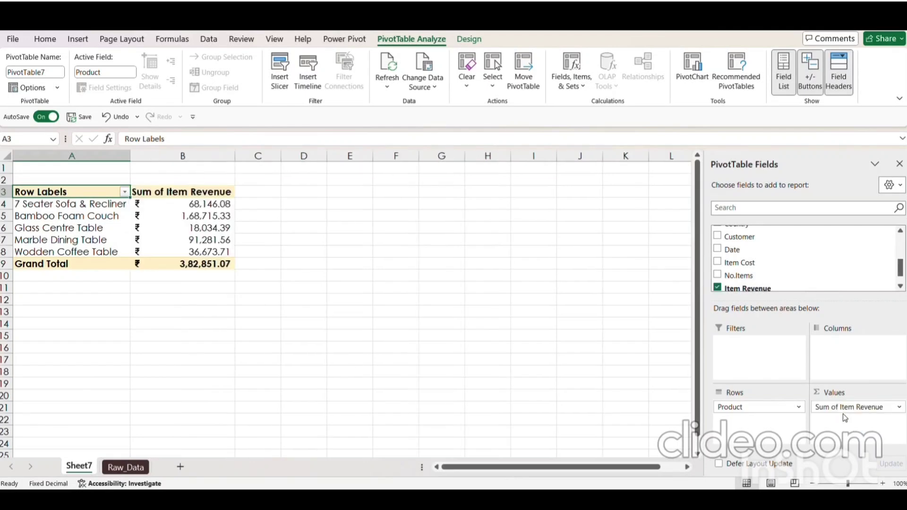
drag(756, 263, 874, 426)
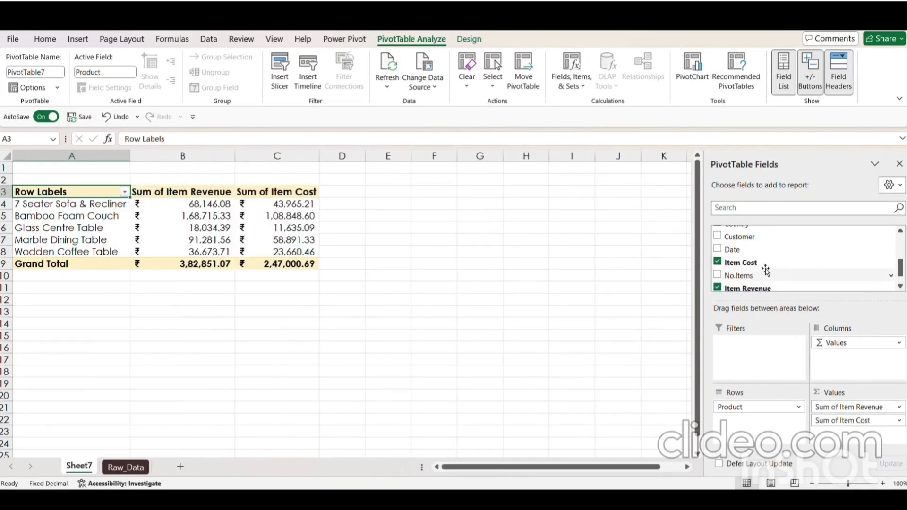
Step: Add Date and Region as report filters of the PivotTable, with Region below Date
drag(740, 253, 727, 345)
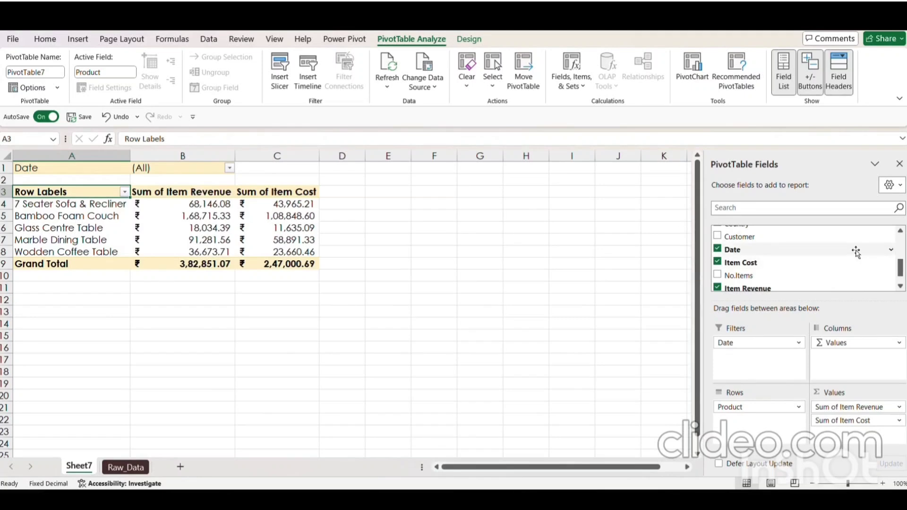
click(899, 231)
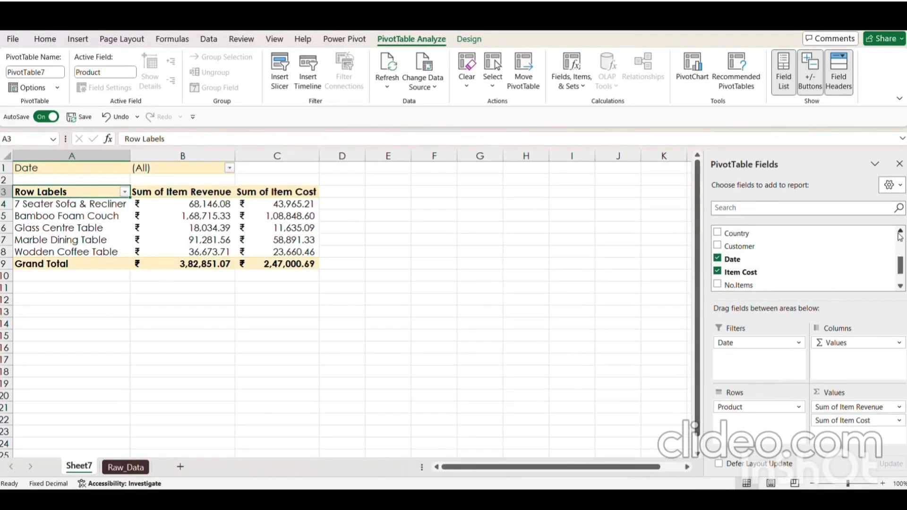
click(900, 235)
click(900, 231)
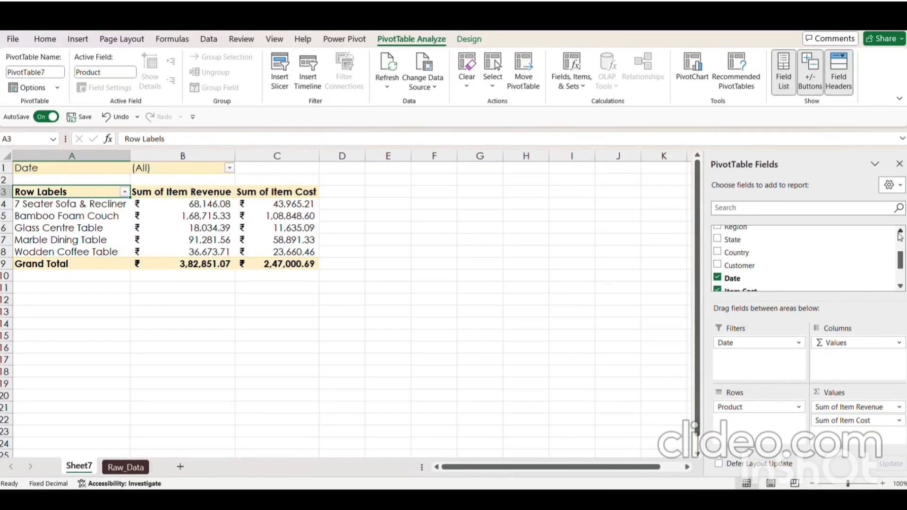
click(899, 232)
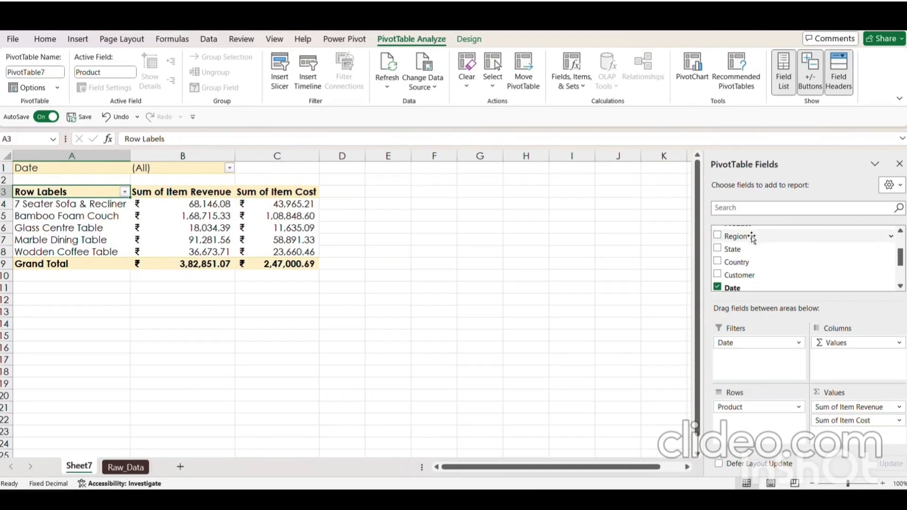
drag(749, 236, 755, 378)
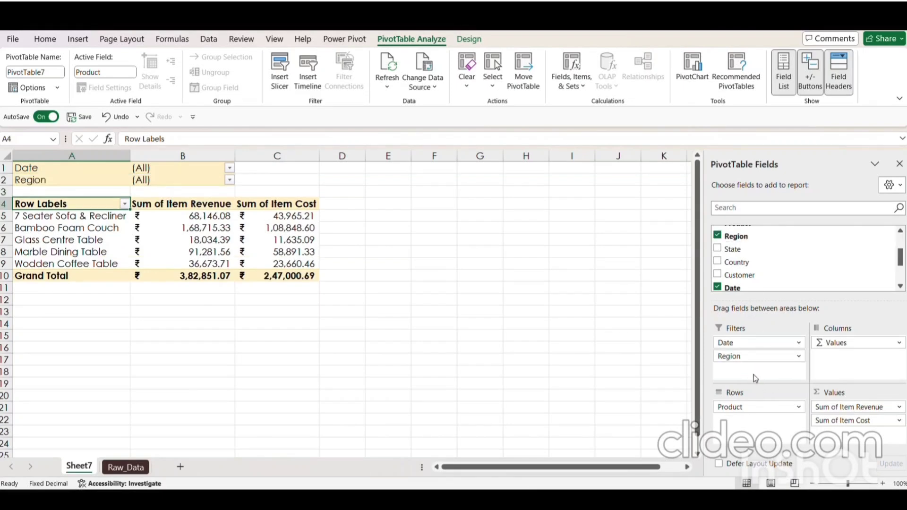
Step: Allow multiple items in the Region filter and restrict the PivotTable to East
click(231, 182)
click(97, 314)
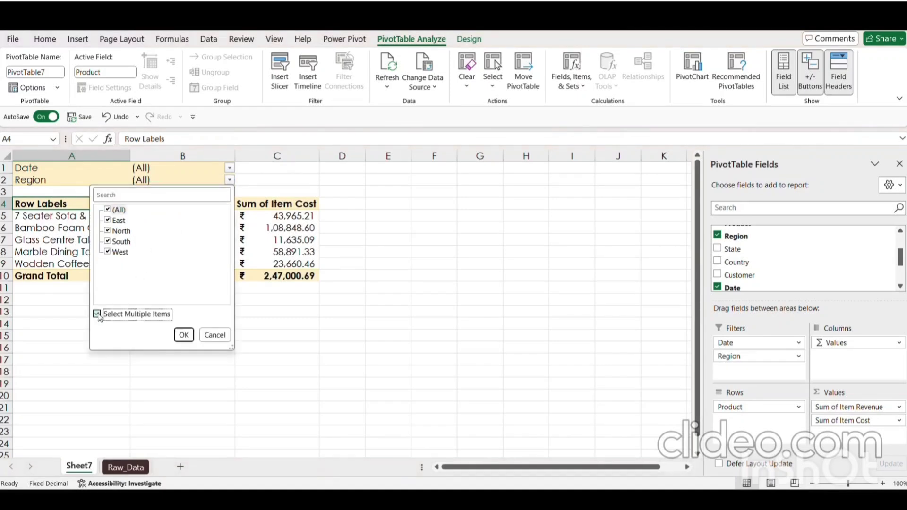
click(108, 210)
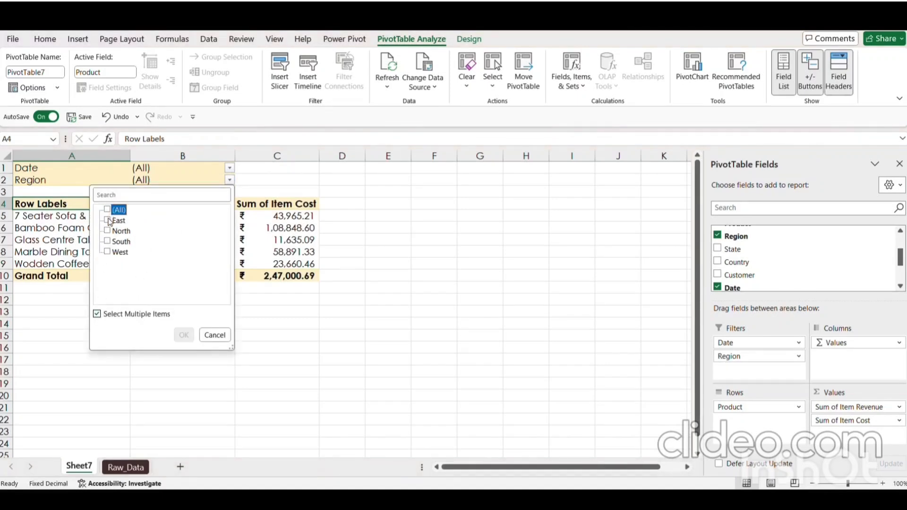
click(107, 221)
click(183, 335)
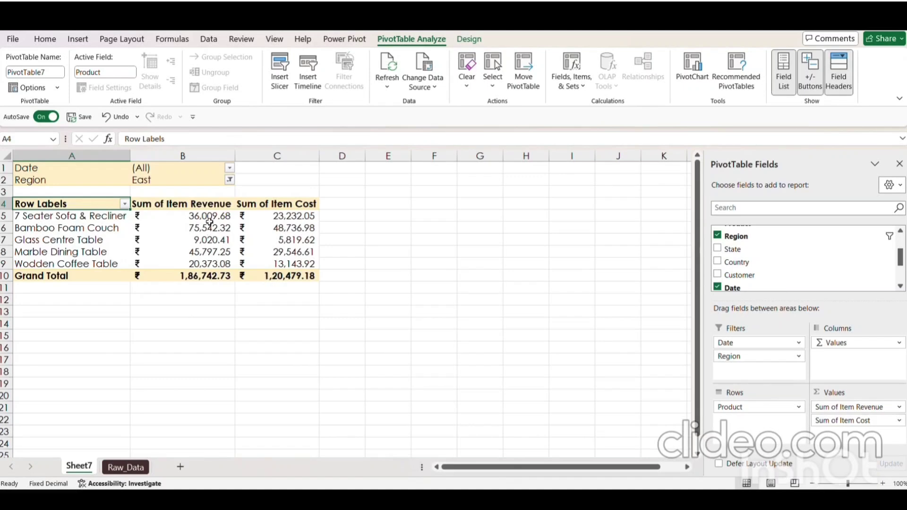
Step: Change the Region filter so the PivotTable includes only North instead of East
click(229, 180)
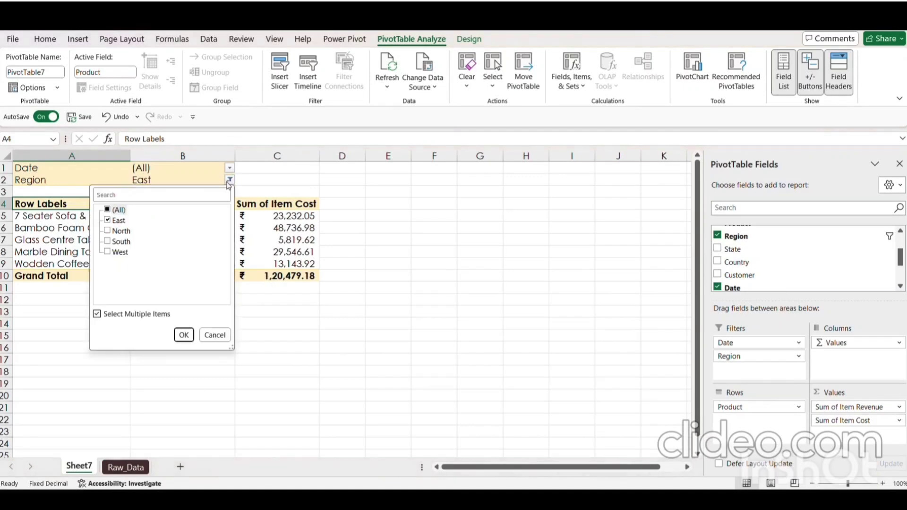
click(108, 221)
click(108, 231)
click(184, 336)
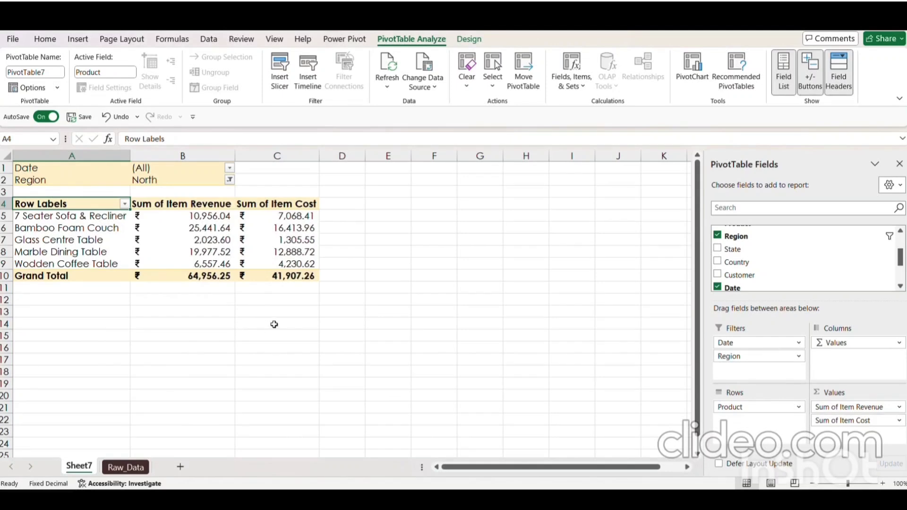
Step: Reset the Region filter so the PivotTable includes all regions
click(229, 180)
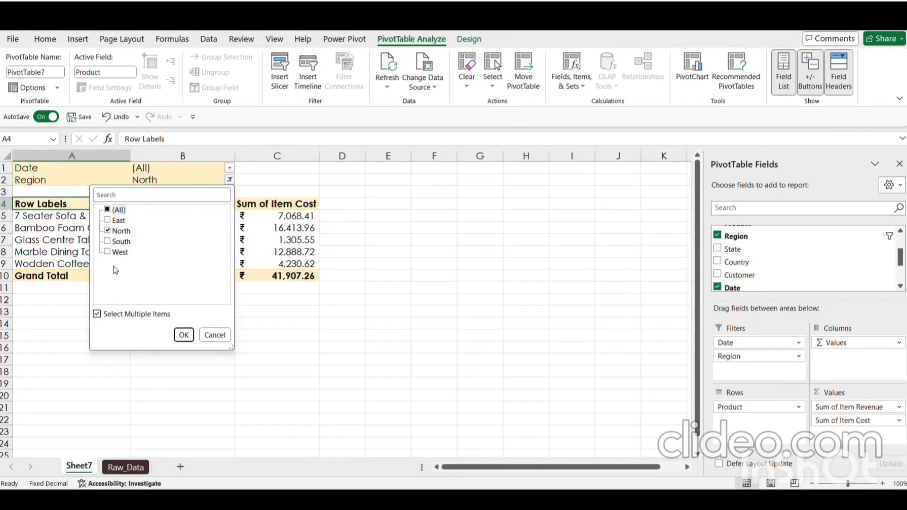
click(108, 210)
click(184, 335)
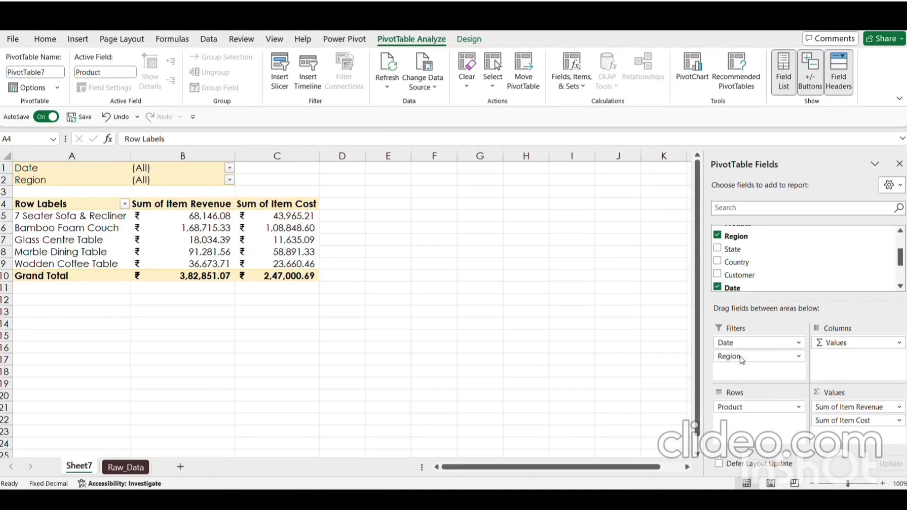
Step: Move Region from the report filters to the PivotTable rows, above Product, and review the regional breakdown
drag(740, 359, 750, 399)
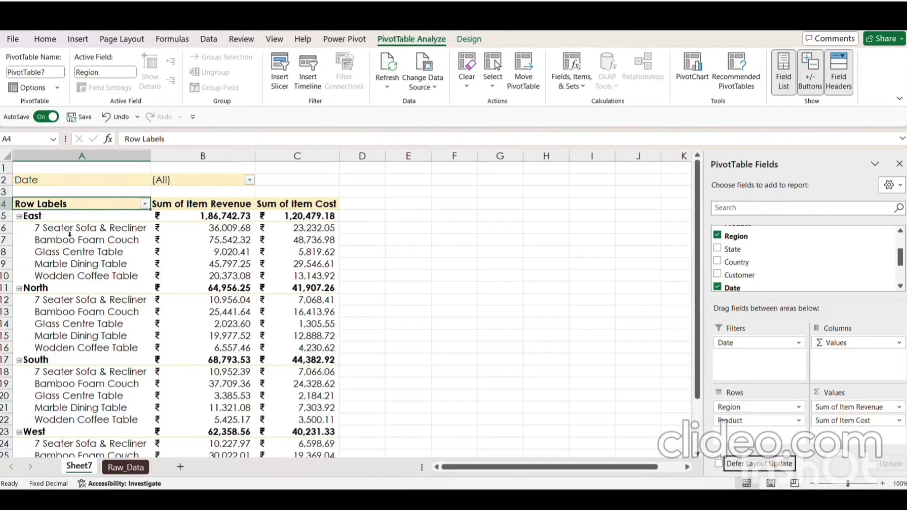
mouse_move(241, 229)
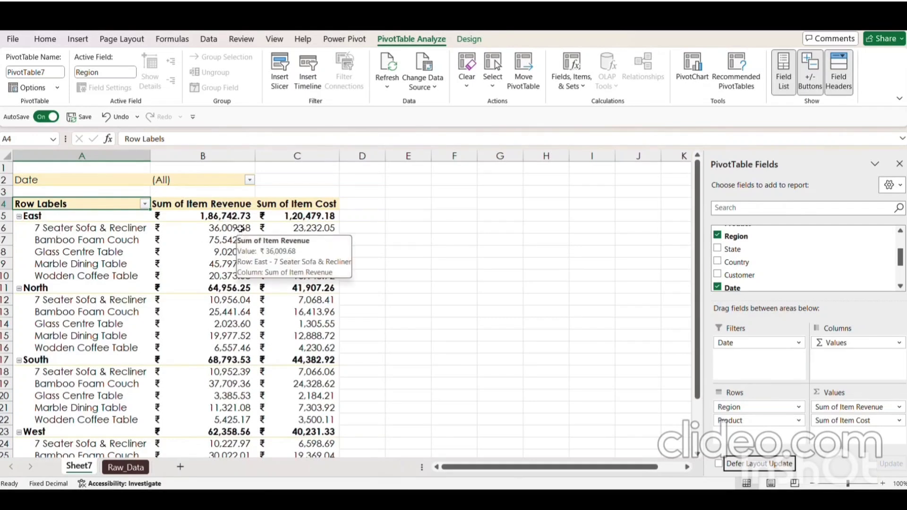
mouse_move(304, 228)
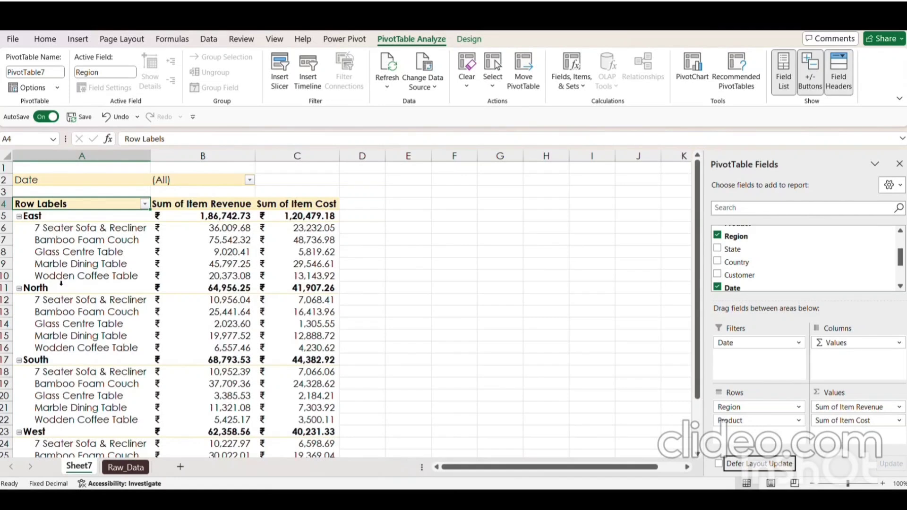
scroll(214, 311, down, 4)
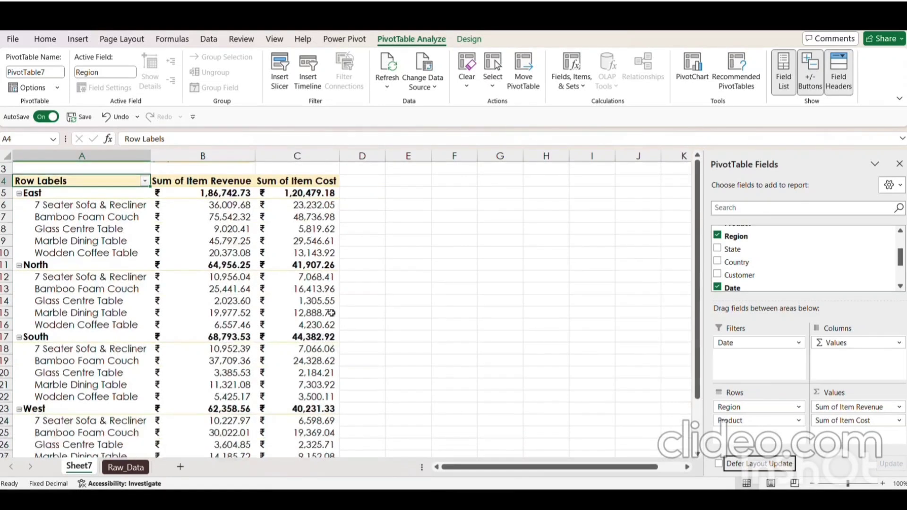
scroll(332, 313, up, 1)
scroll(332, 312, up, 3)
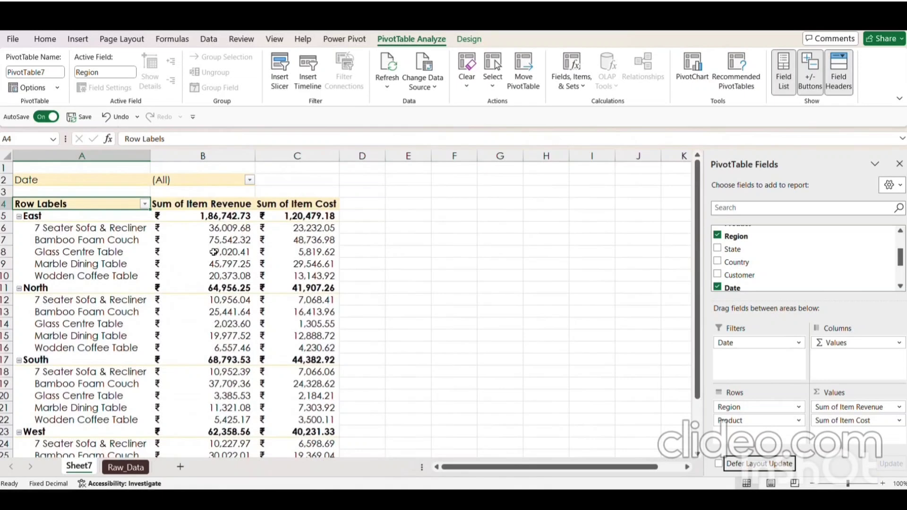
Step: Add State to the PivotTable rows between Region and Product, and collapse East, North, South and West
click(109, 218)
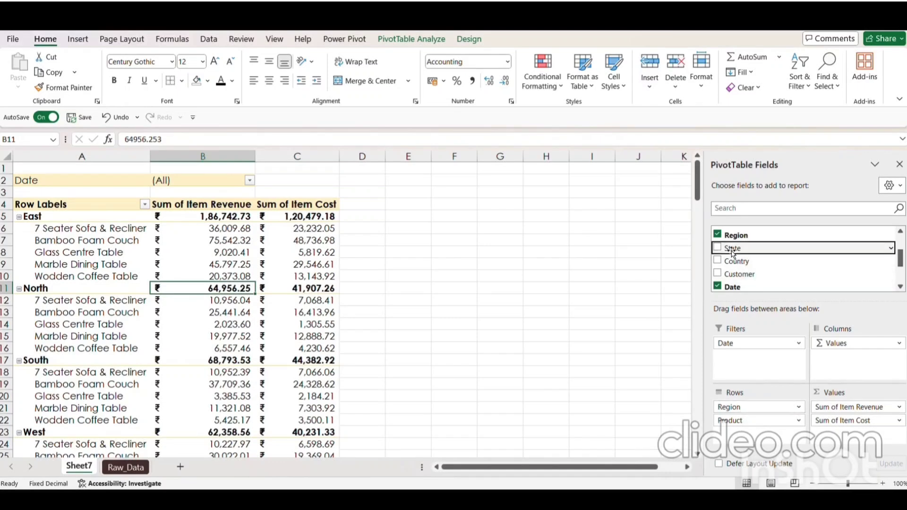
drag(731, 248, 733, 421)
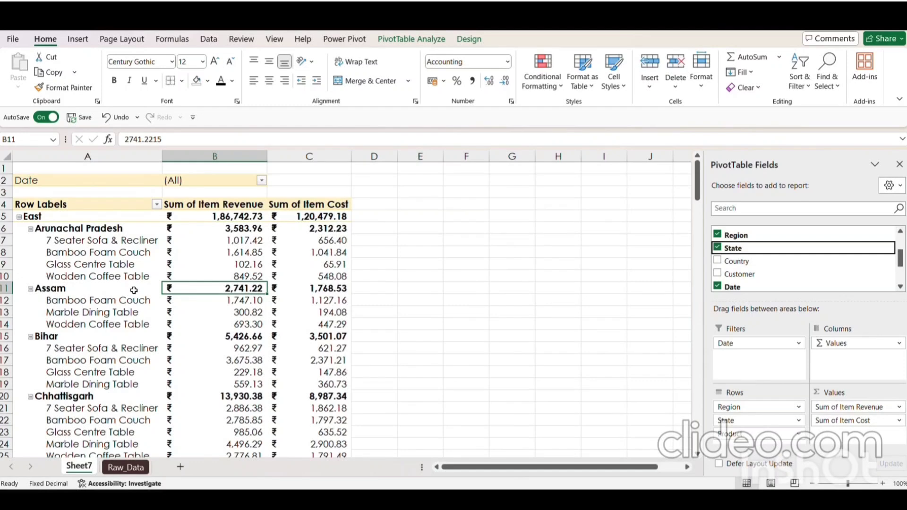
click(19, 218)
click(20, 229)
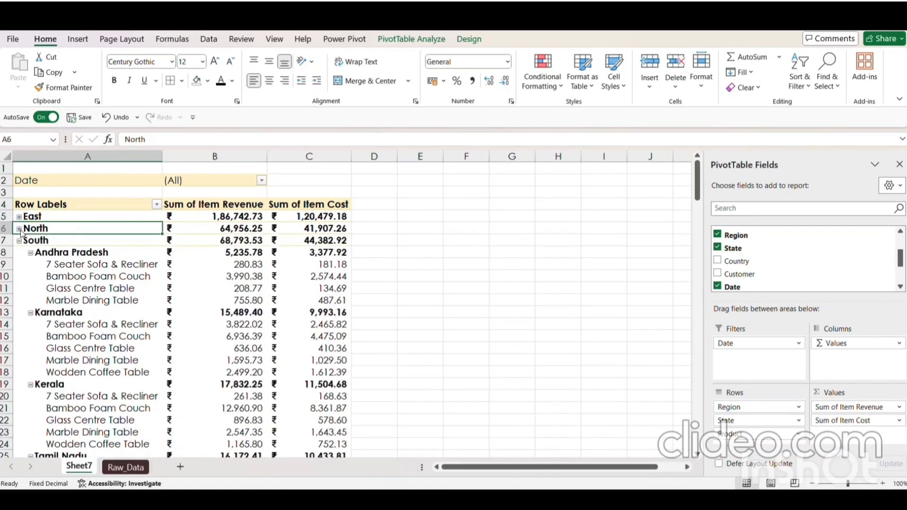
click(19, 240)
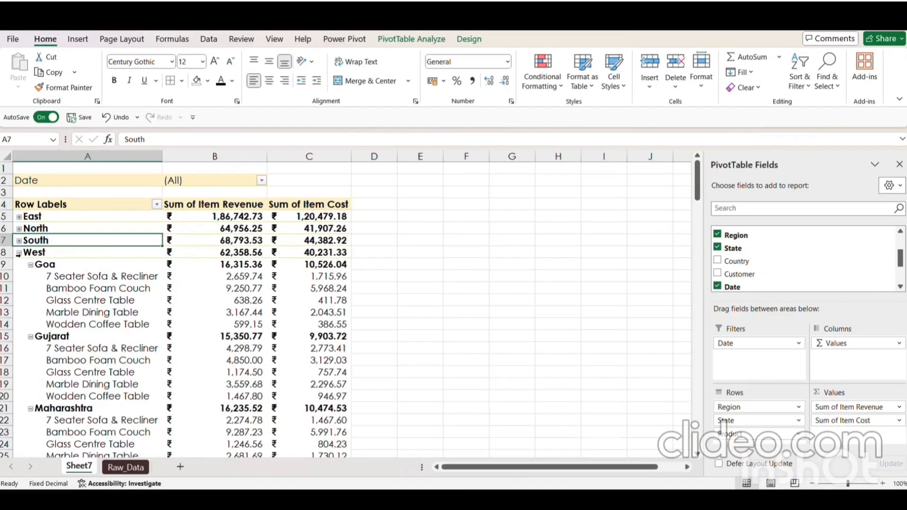
click(18, 253)
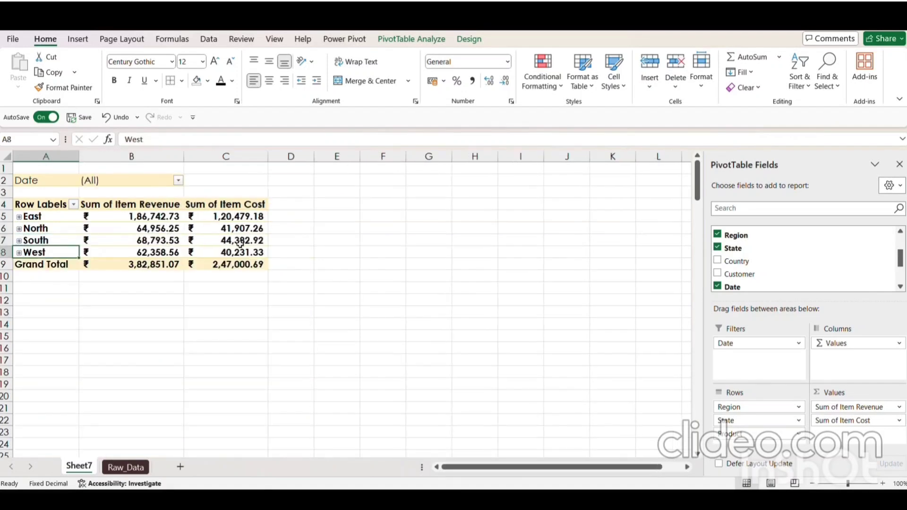
click(137, 266)
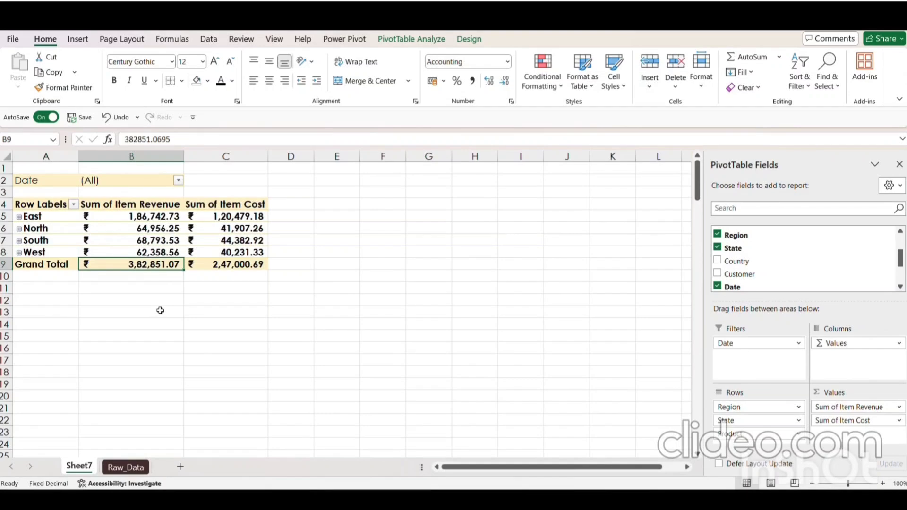
click(232, 312)
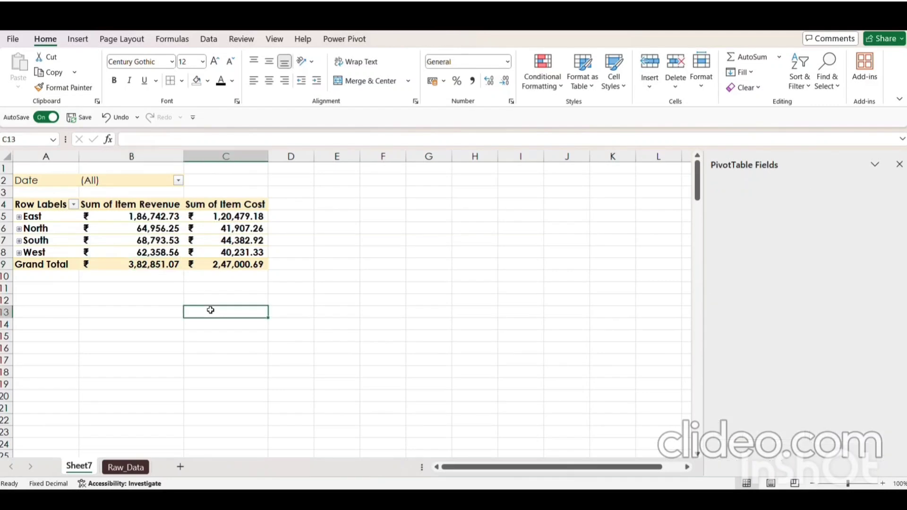
key(ctrl+z)
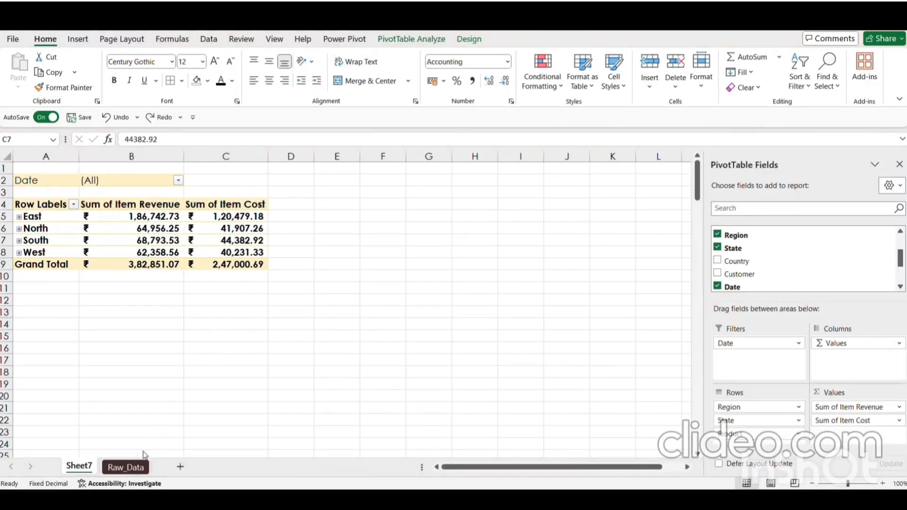
Step: Open the Raw_Data sheet and select the first Item Revenue value, cell L2
click(126, 468)
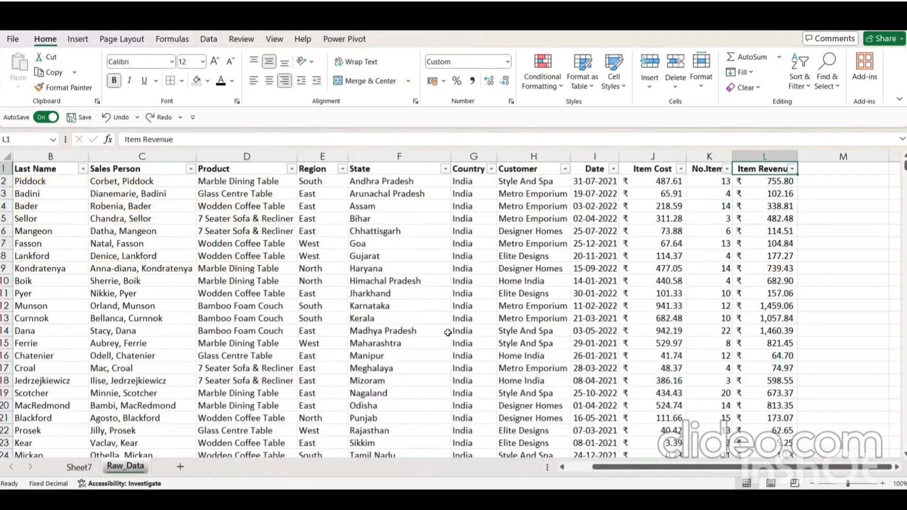
click(506, 319)
key(ctrl+Up)
key(Down)
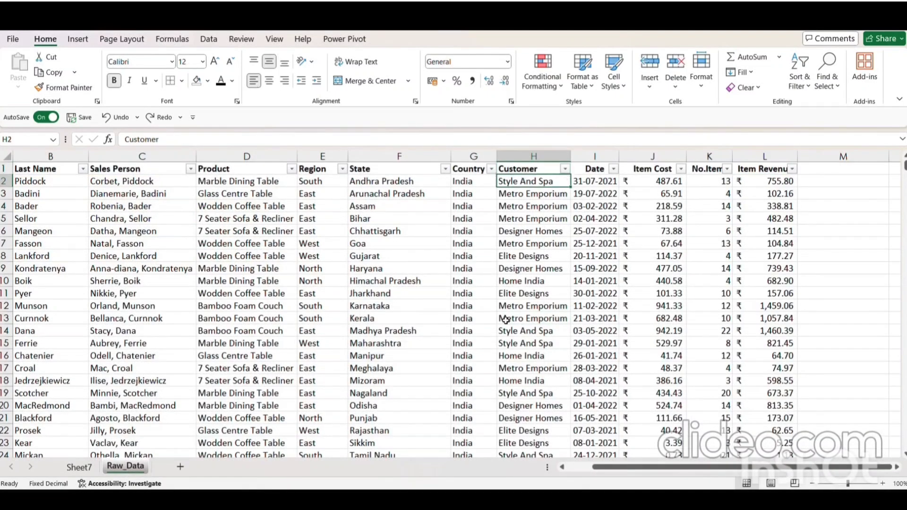
key(Up)
key(Right)
key(Right)
key(Right)
key(Right)
key(Down)
key(Up)
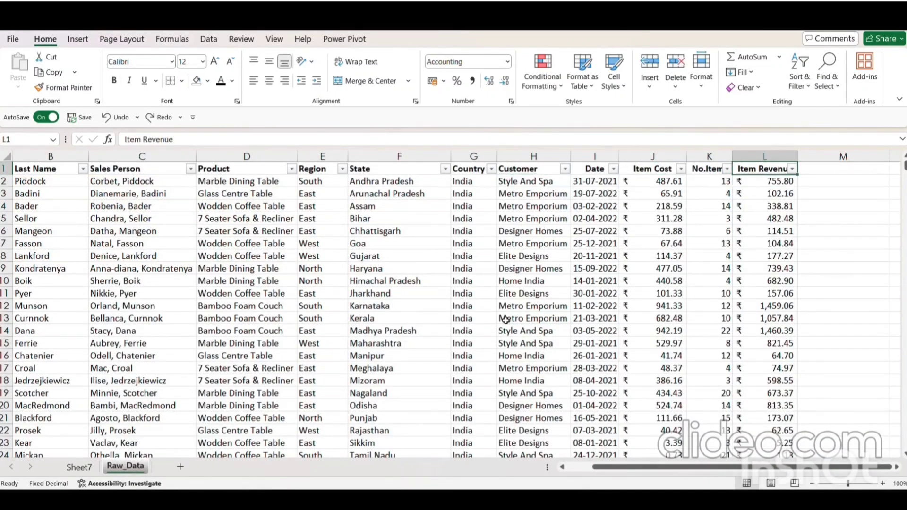
key(Down)
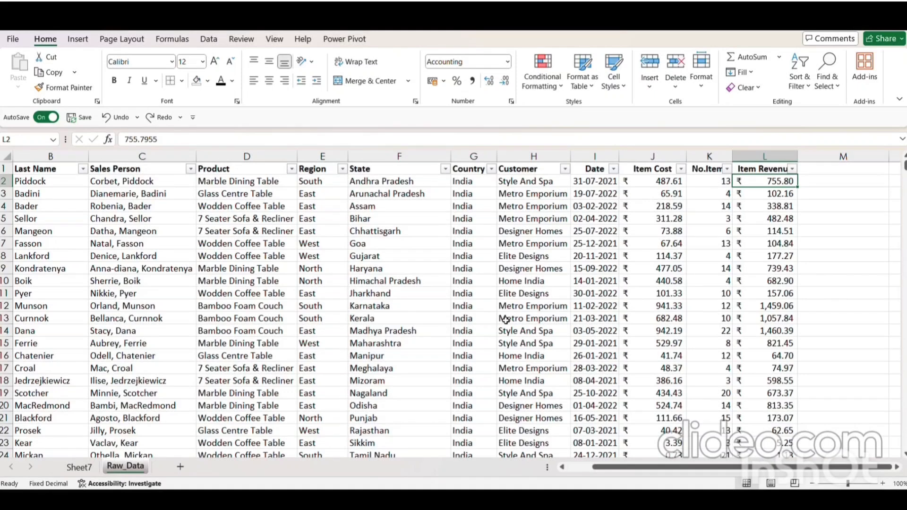
Step: Try to replace the first Item Revenue value in L2 with 855
text(855)
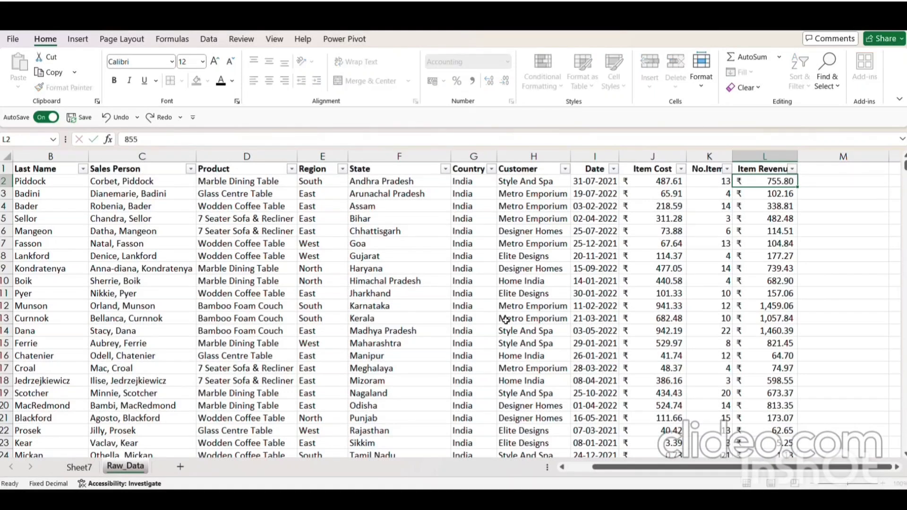
key(Return)
key(Up)
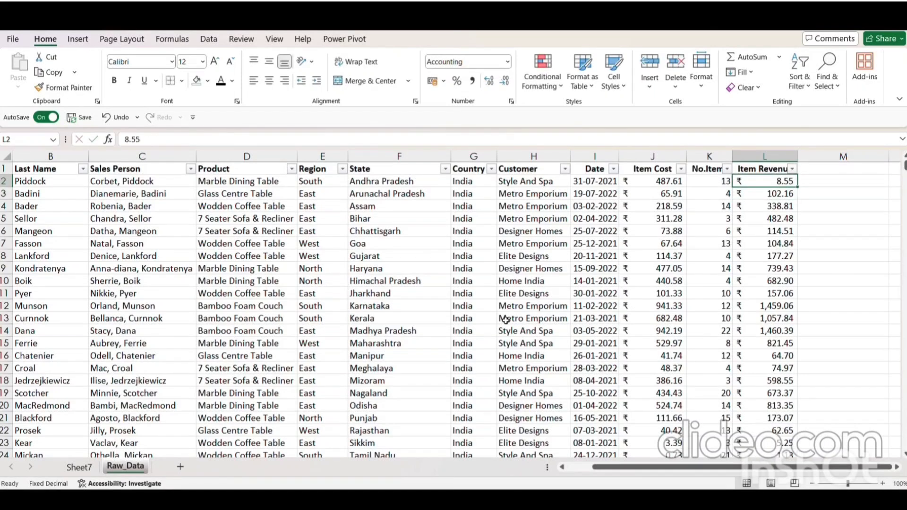
key(ctrl+z)
text(855)
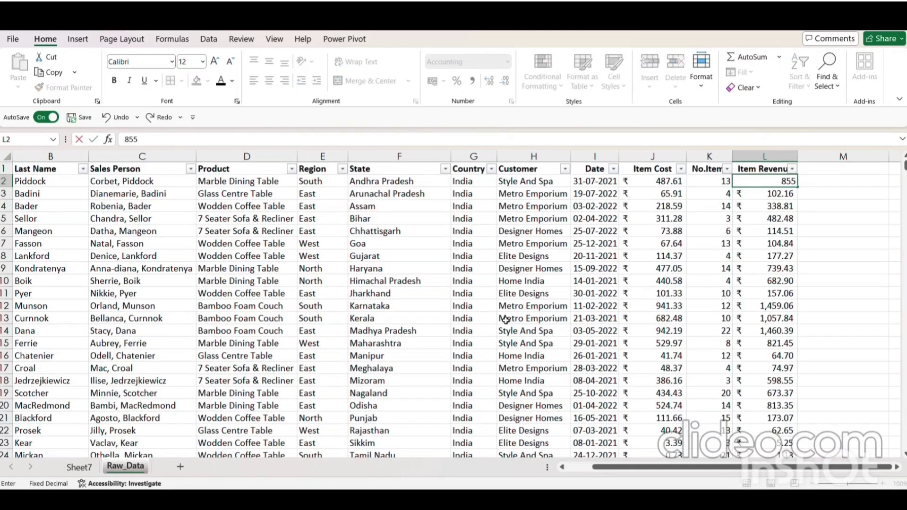
key(Return)
key(Up)
Step: Set the first Item Revenue value in L2 to 855.4
text(855)
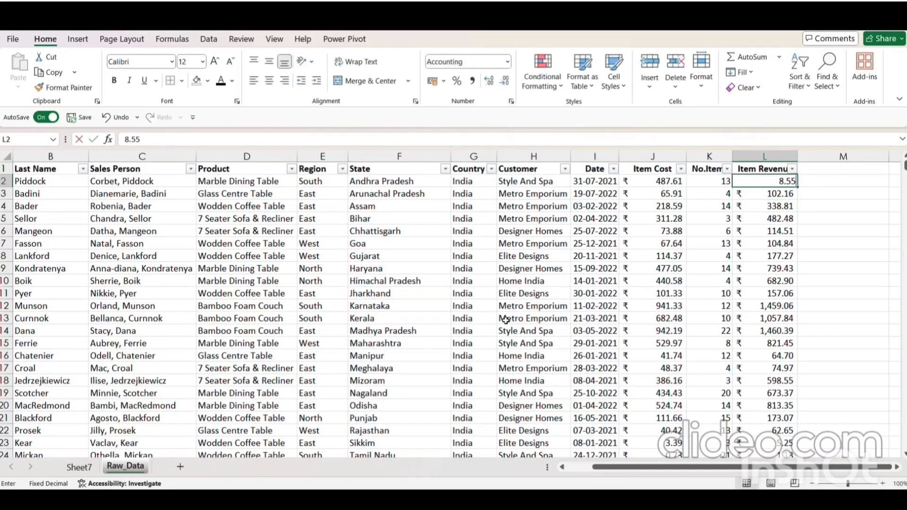
text(.4)
key(Return)
key(Up)
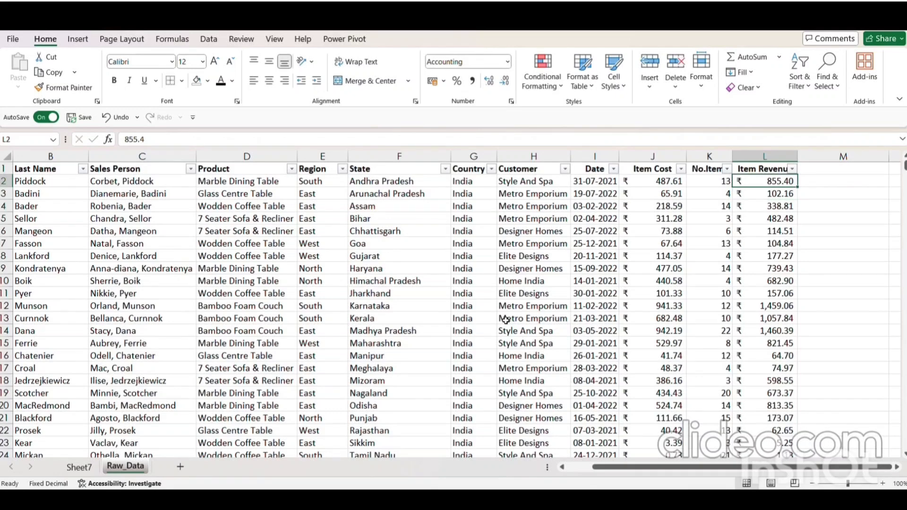
Step: Select all Item Revenue values in Raw_Data and compare their sum with the PivotTable's revenue grand total on Sheet7
key(ctrl+shift+Down)
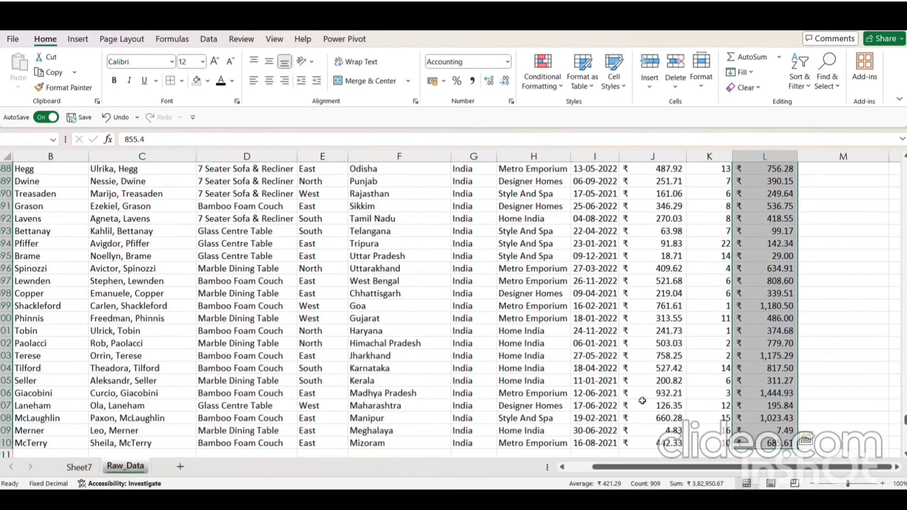
click(79, 467)
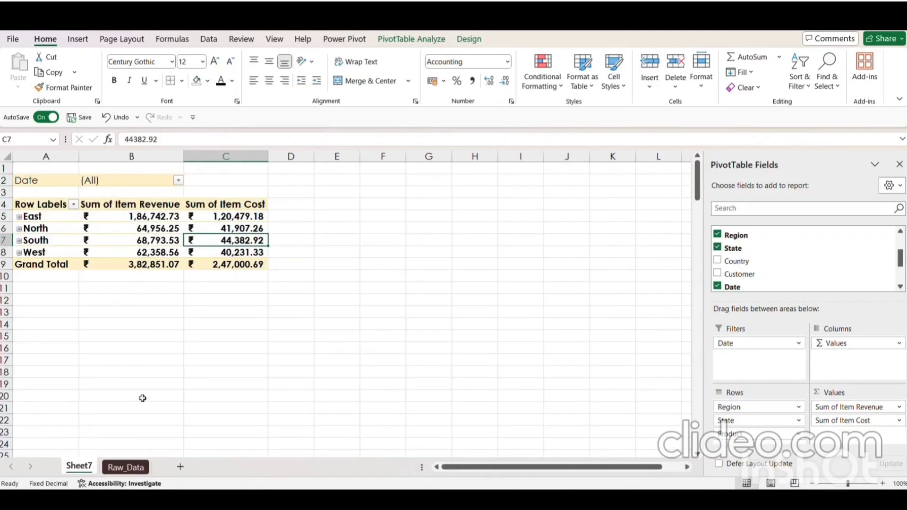
click(125, 468)
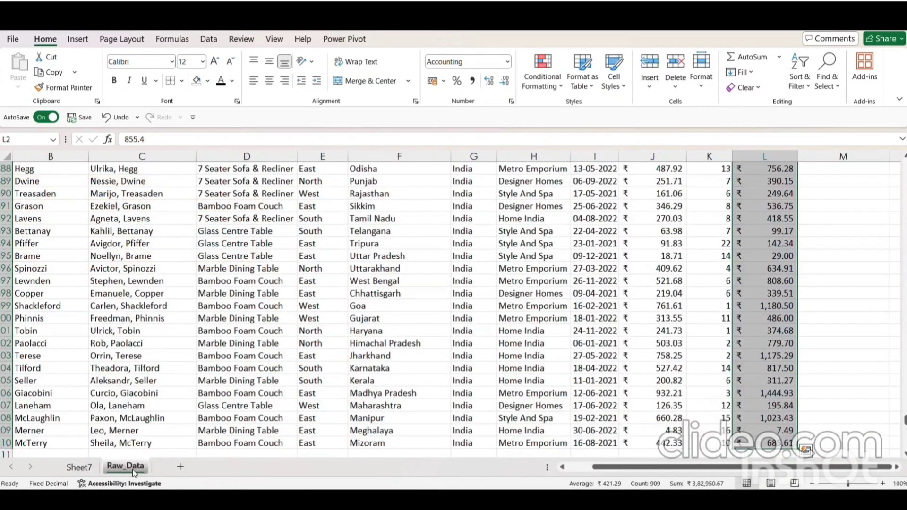
click(80, 468)
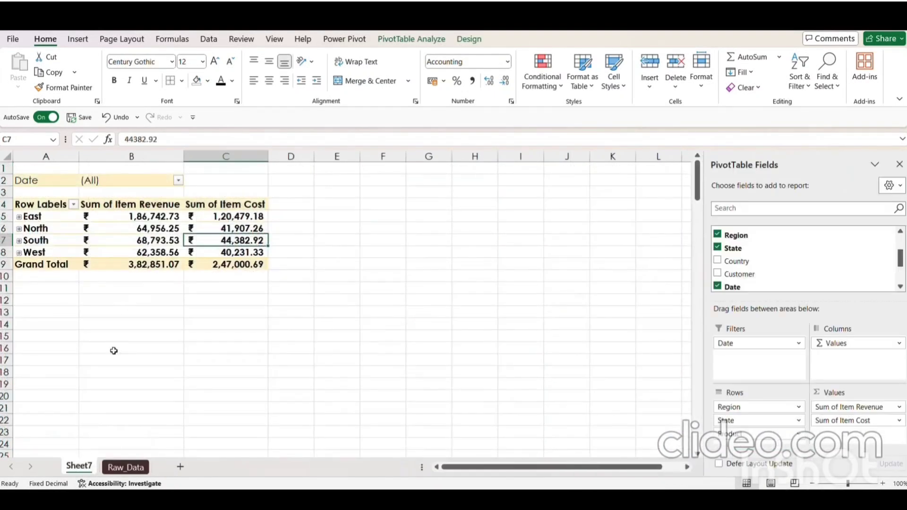
Step: Refresh the PivotTable on Sheet7 with the edited source data
click(138, 252)
right_click(138, 251)
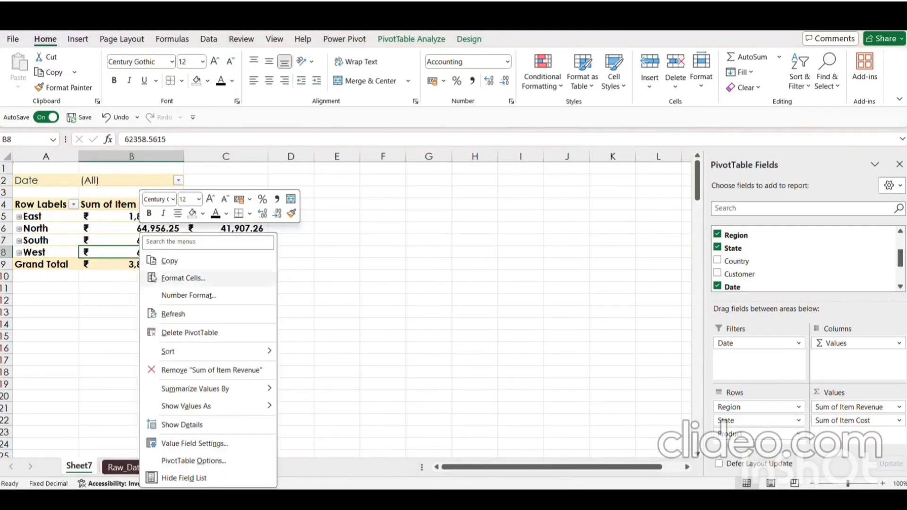
click(172, 315)
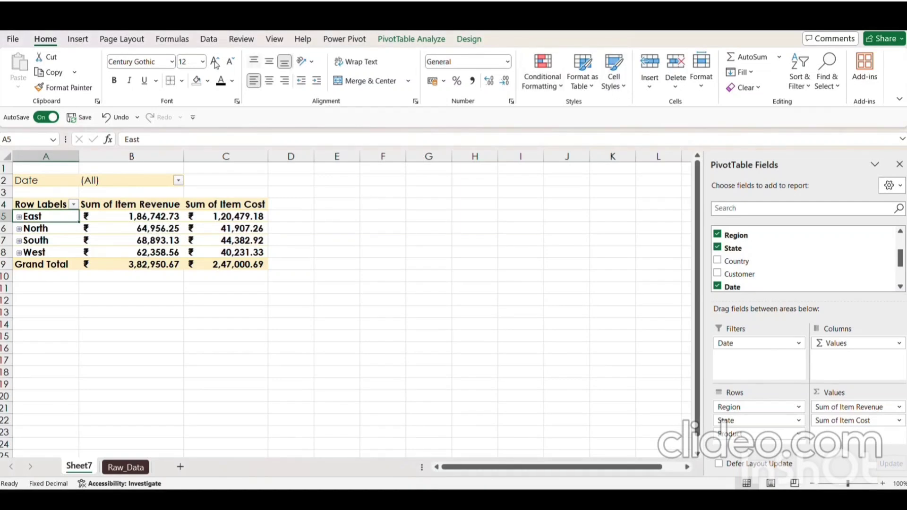
Step: Insert a slicer for the Region field of the PivotTable
click(69, 40)
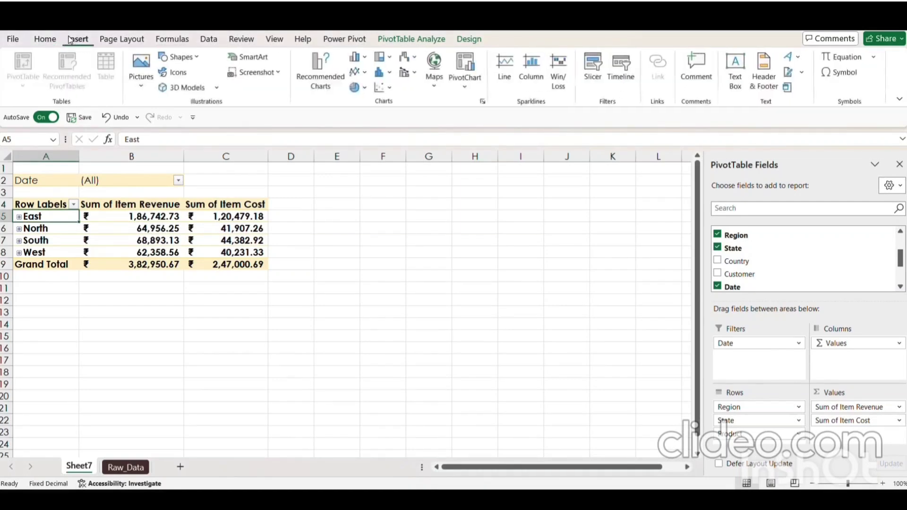
click(593, 73)
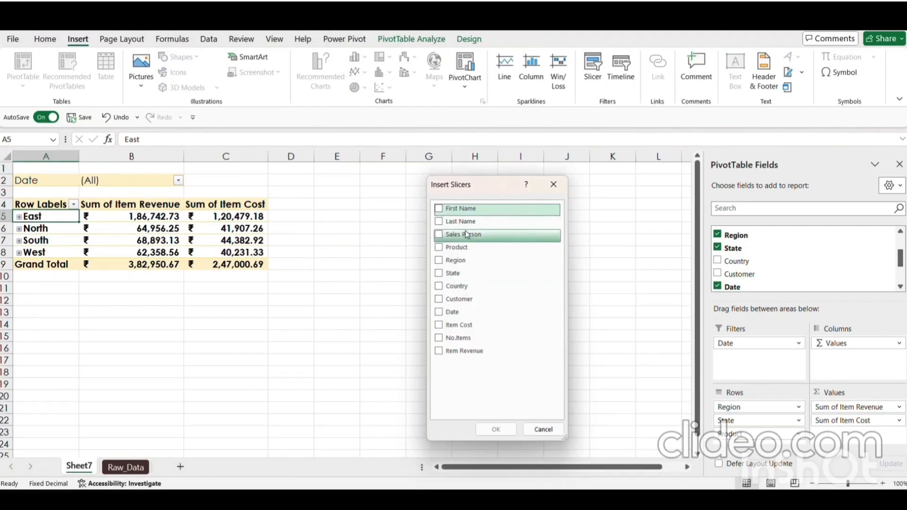
click(439, 274)
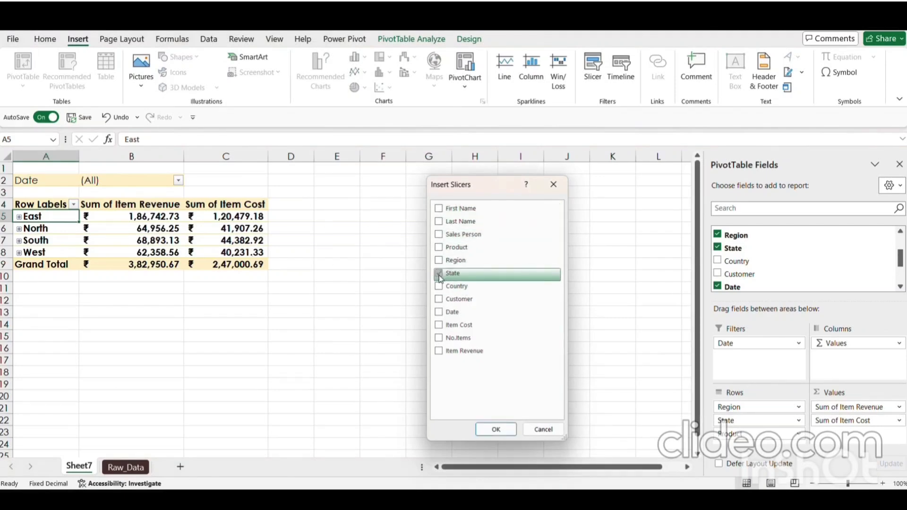
click(442, 261)
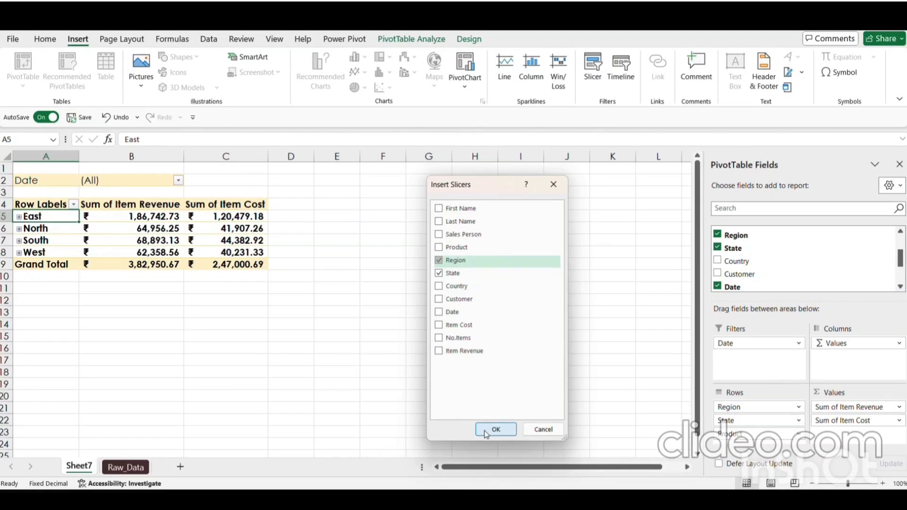
click(439, 274)
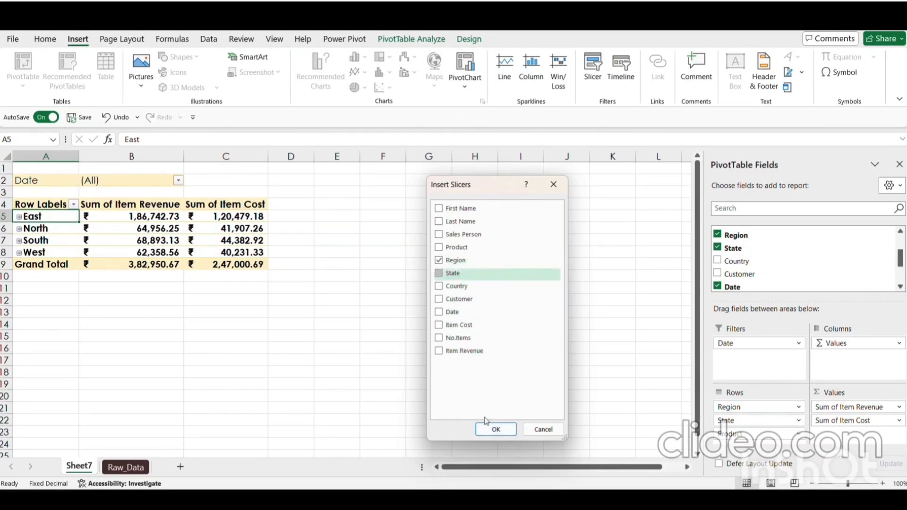
click(495, 430)
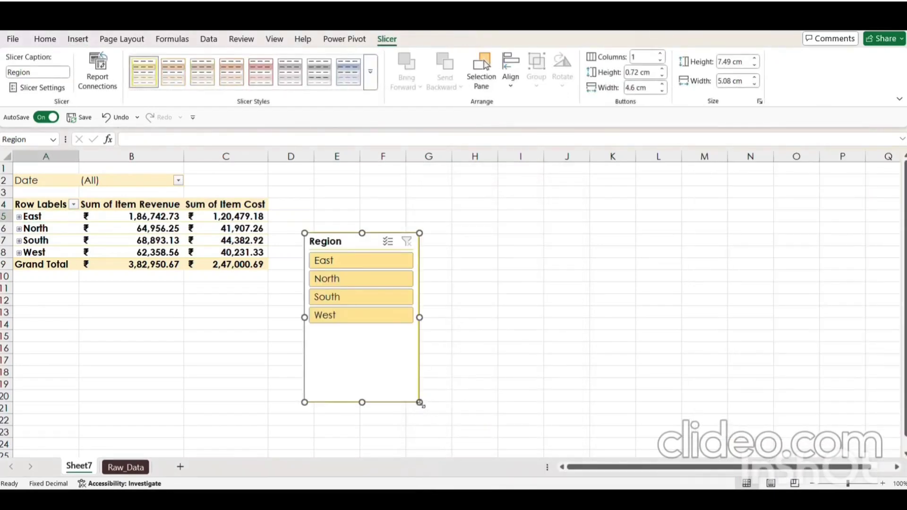
Step: Resize the Region slicer to about 4.21 cm high by 5.63 cm wide and turn on its multi-select mode
drag(420, 402, 432, 329)
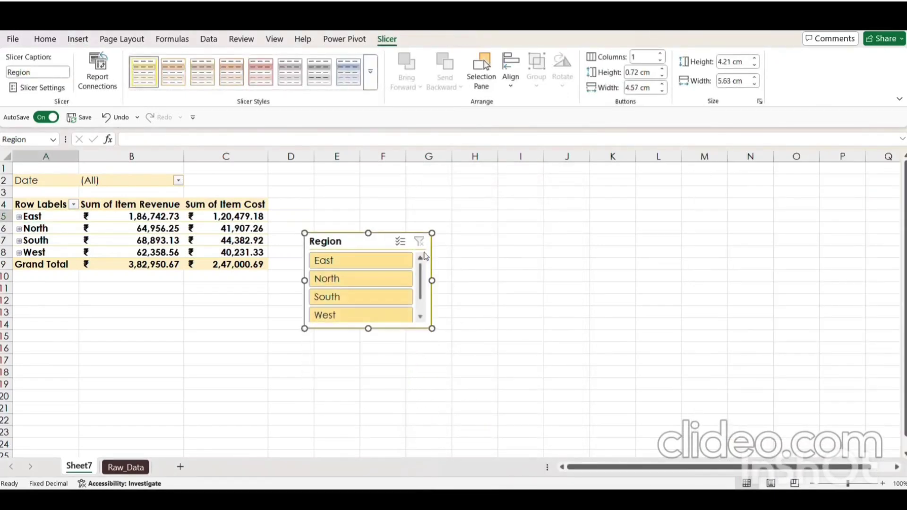
right_click(401, 241)
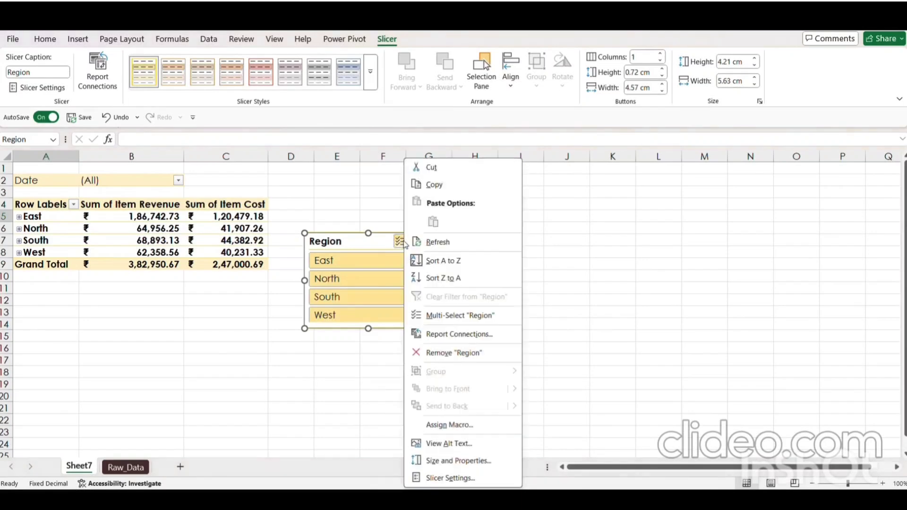
key(Escape)
click(401, 242)
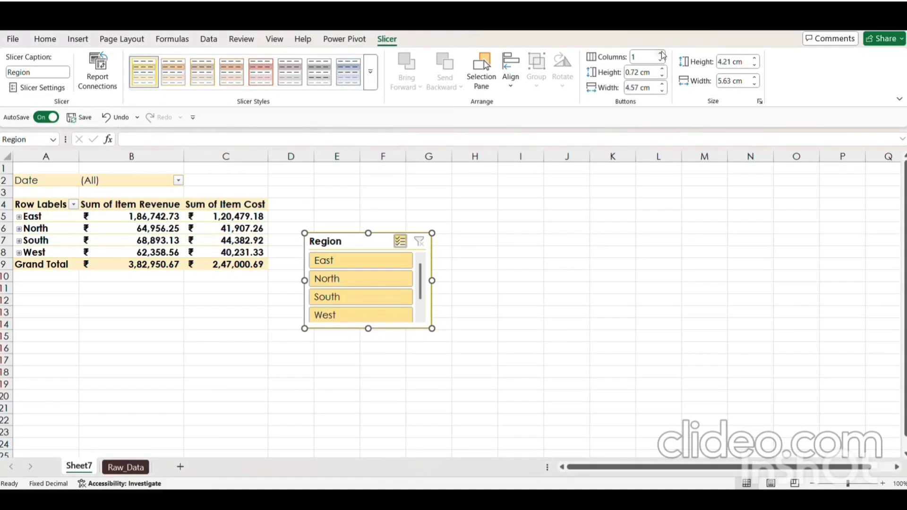
Step: Lay out the Region slicer in two columns at about 2.52 cm high and move it beside the PivotTable's top, over columns D to F
click(663, 53)
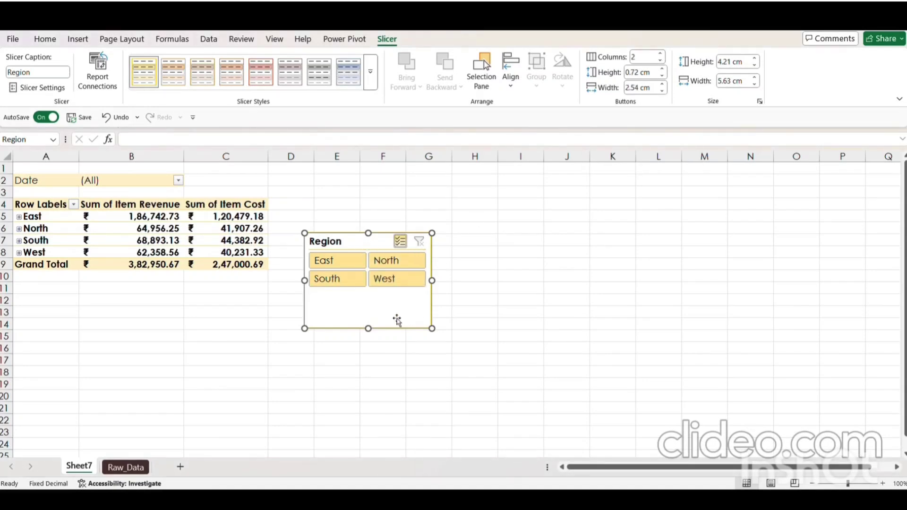
drag(368, 329, 366, 290)
drag(359, 239, 335, 170)
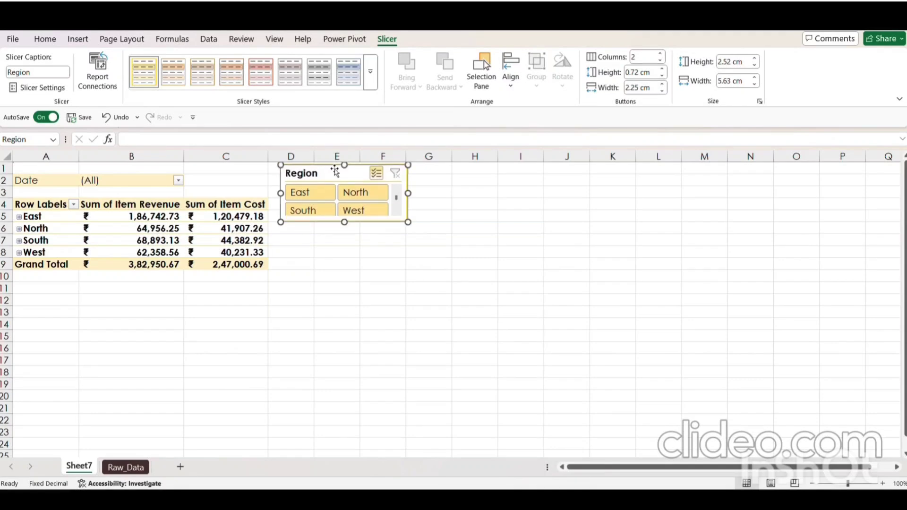
Step: Set the Region slicer to four columns and resize it to about 2.14 cm high by 10.22 cm wide
click(662, 54)
click(661, 54)
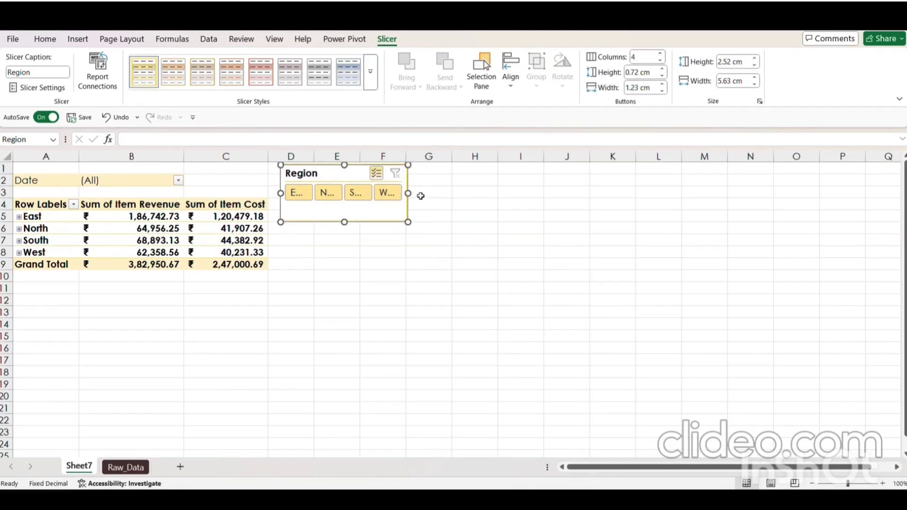
drag(409, 194, 510, 178)
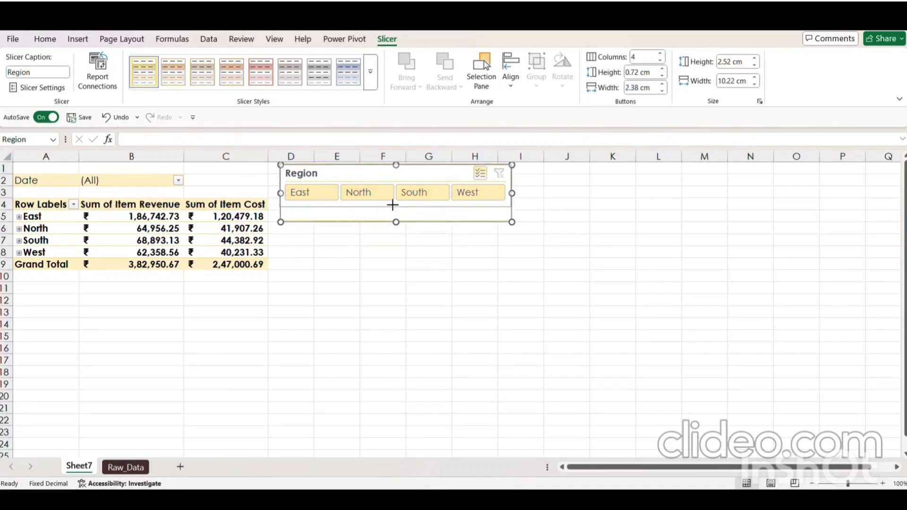
drag(392, 201, 392, 202)
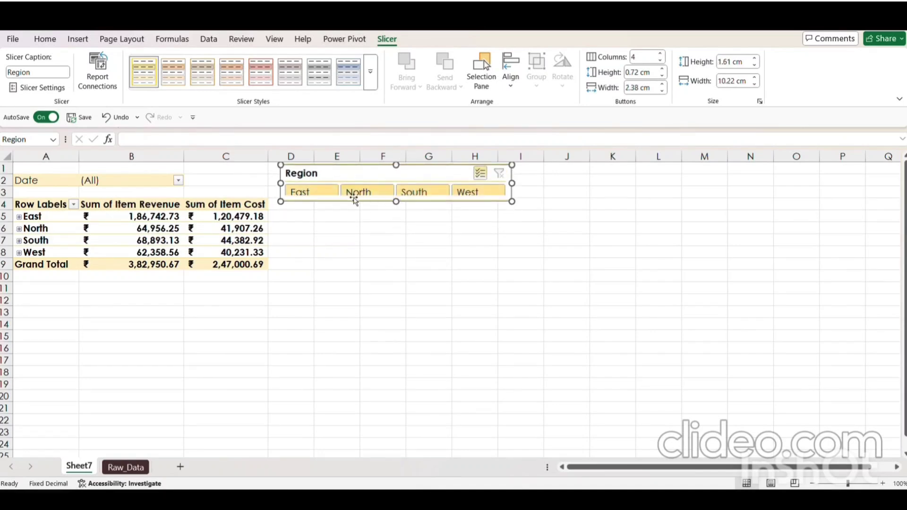
drag(396, 166, 396, 170)
drag(397, 202, 397, 213)
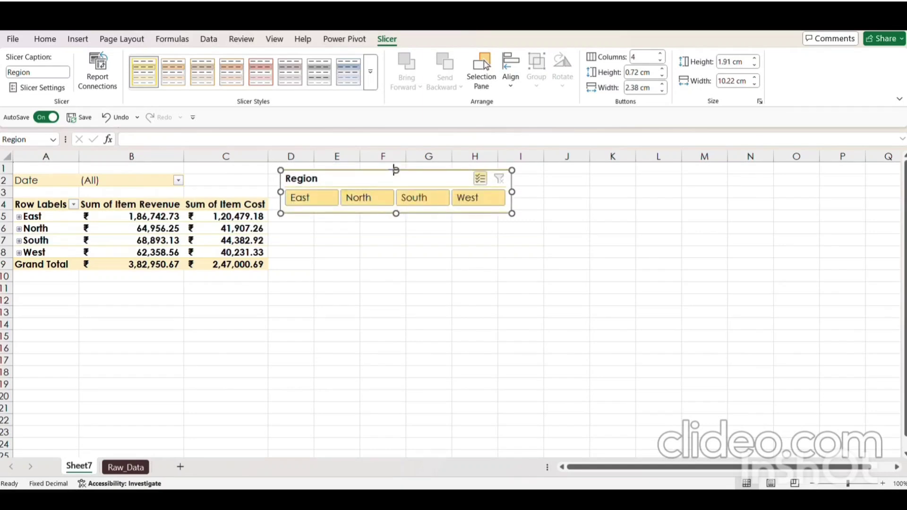
drag(396, 170, 396, 165)
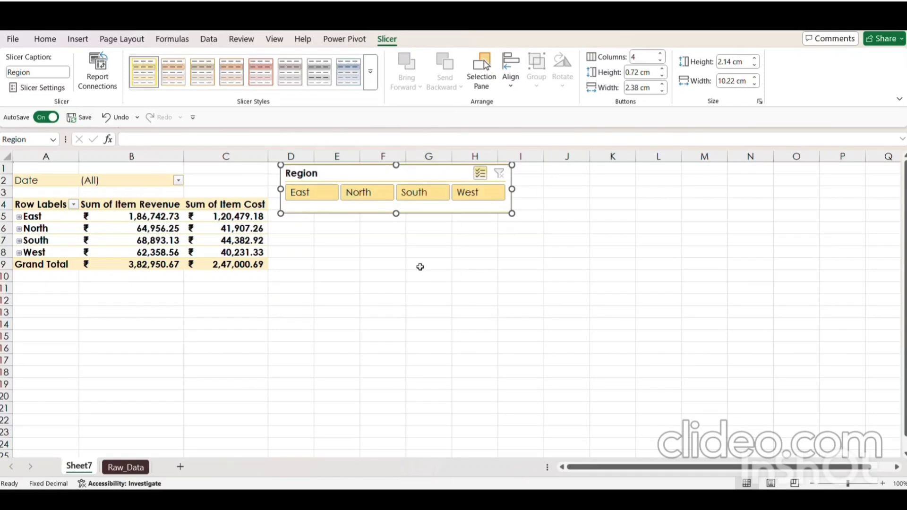
Step: Toggle the East region off and on in the Region slicer and leave multi-select mode
click(316, 198)
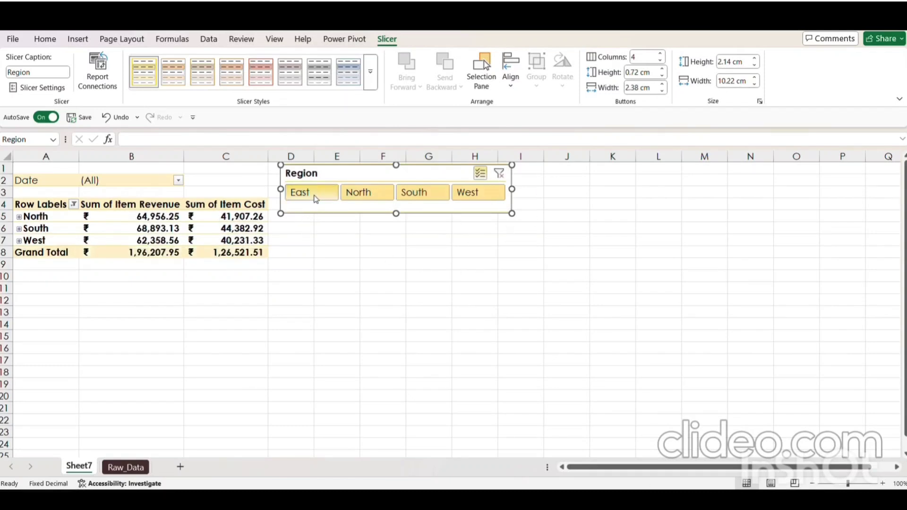
click(316, 198)
click(315, 198)
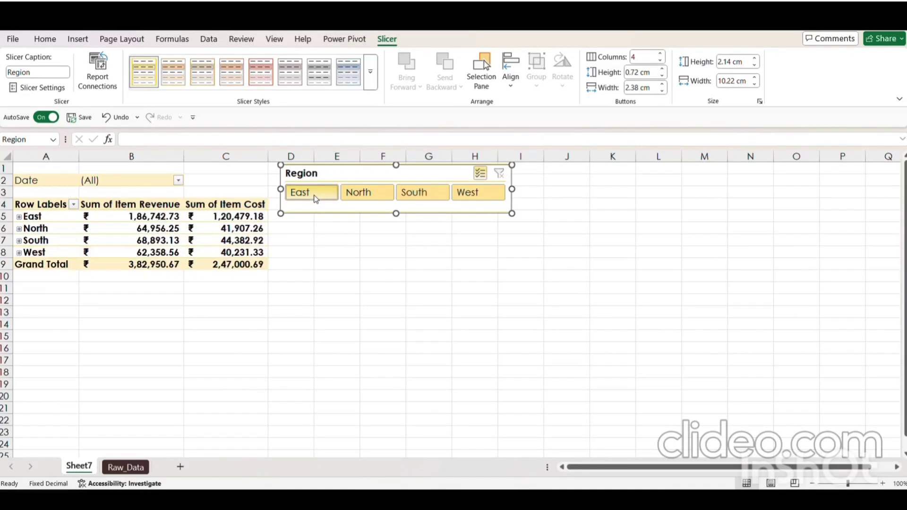
click(315, 198)
key(Escape)
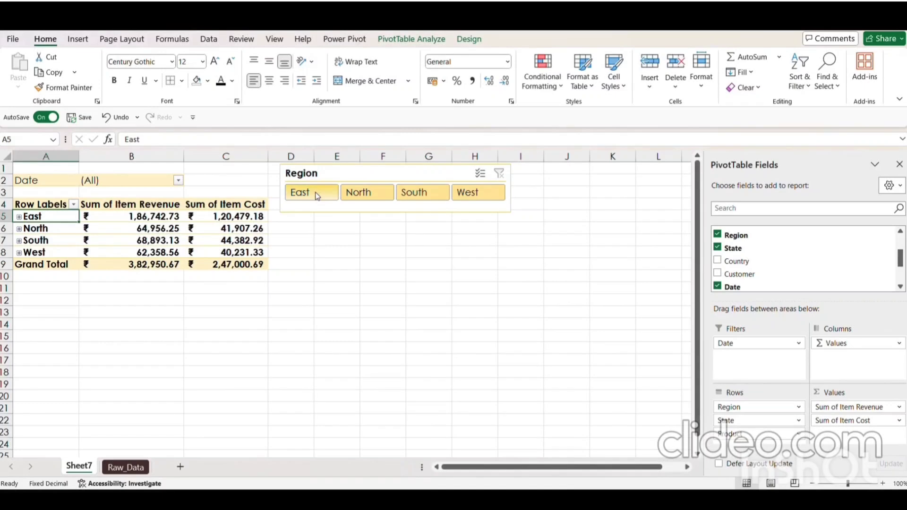
Step: Filter the PivotTable with the Region slicer to East, North, South and West, one region at a time
click(315, 197)
click(373, 195)
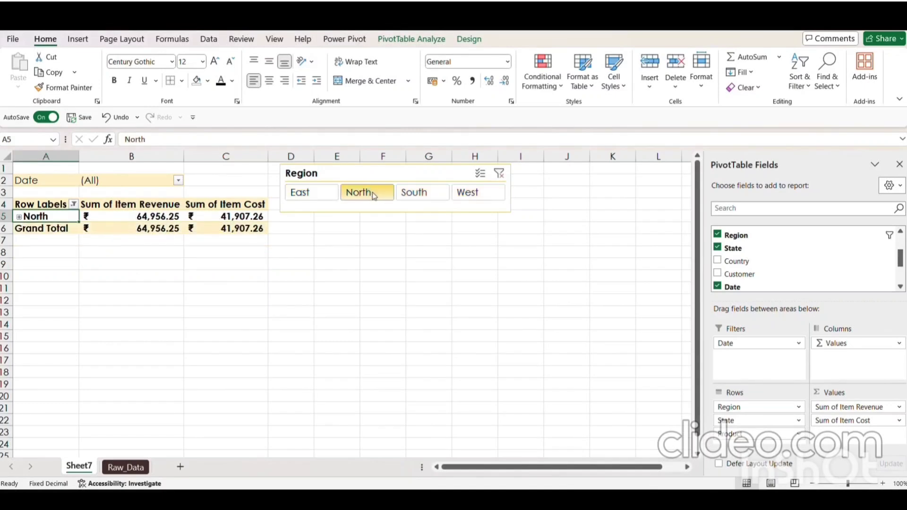
click(415, 196)
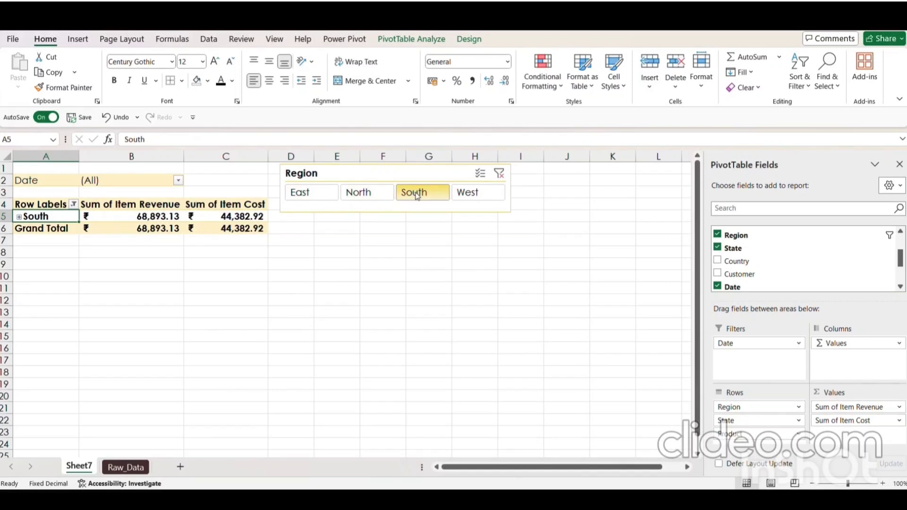
click(472, 194)
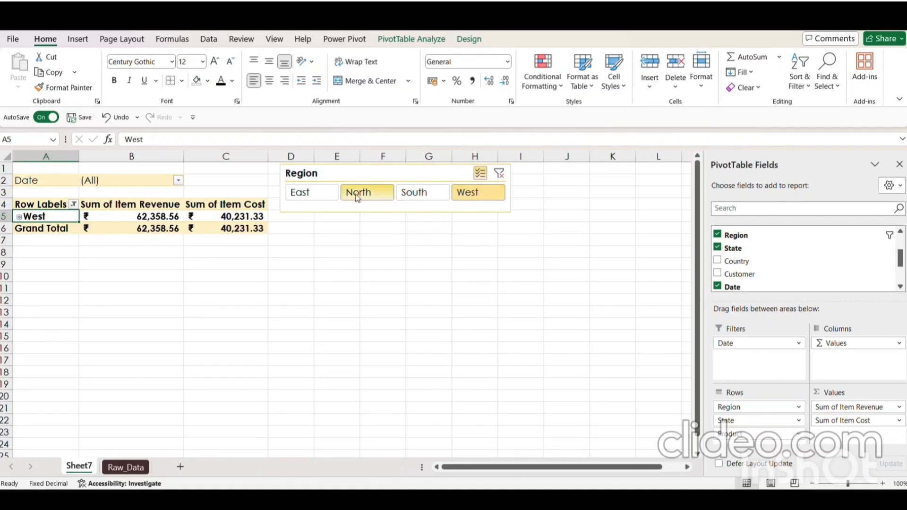
Step: Try multi-region filters in the Region slicer, combining East with West and East with South
click(332, 195)
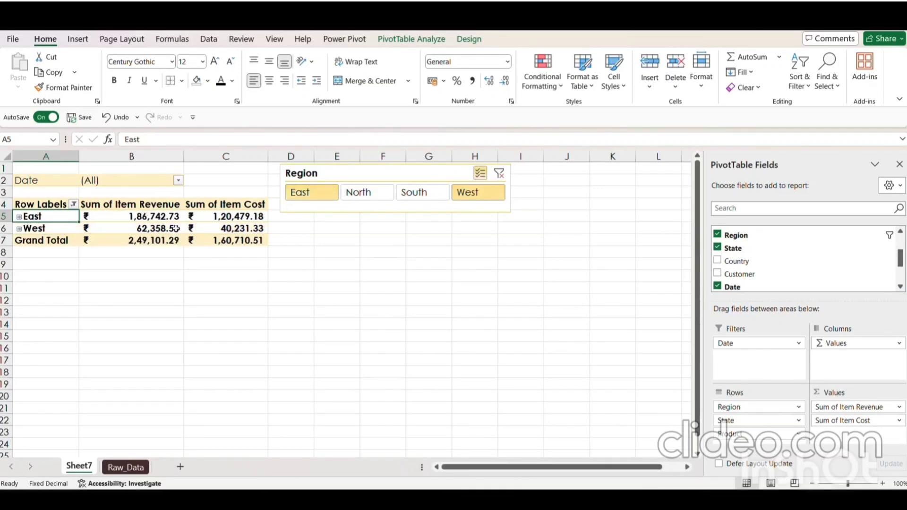
click(329, 200)
click(473, 196)
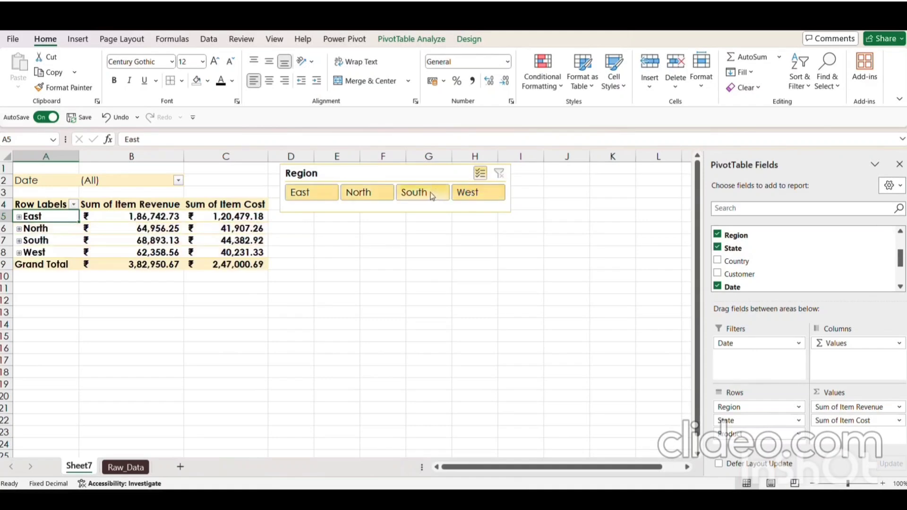
click(431, 196)
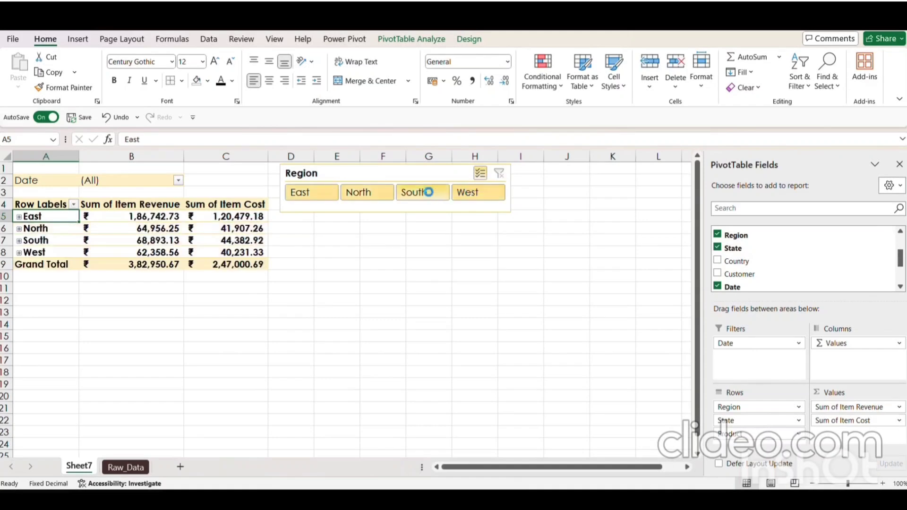
click(380, 197)
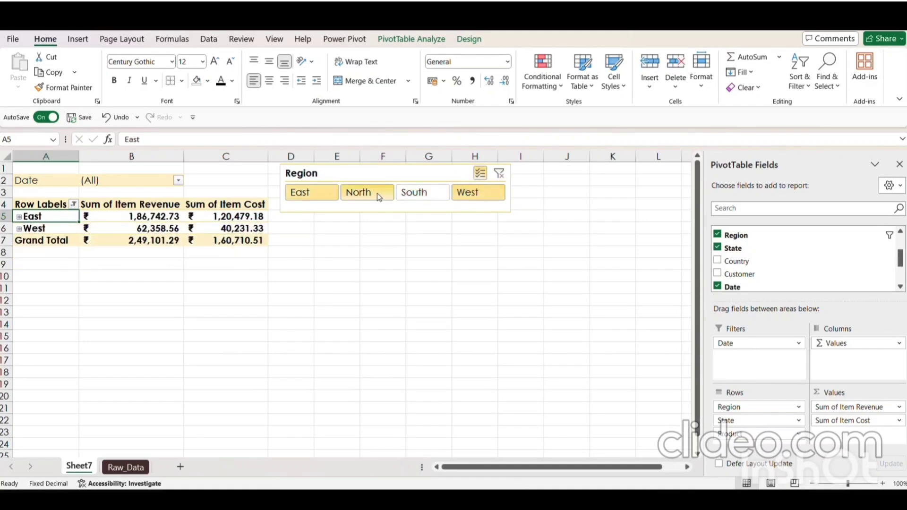
click(420, 197)
click(456, 196)
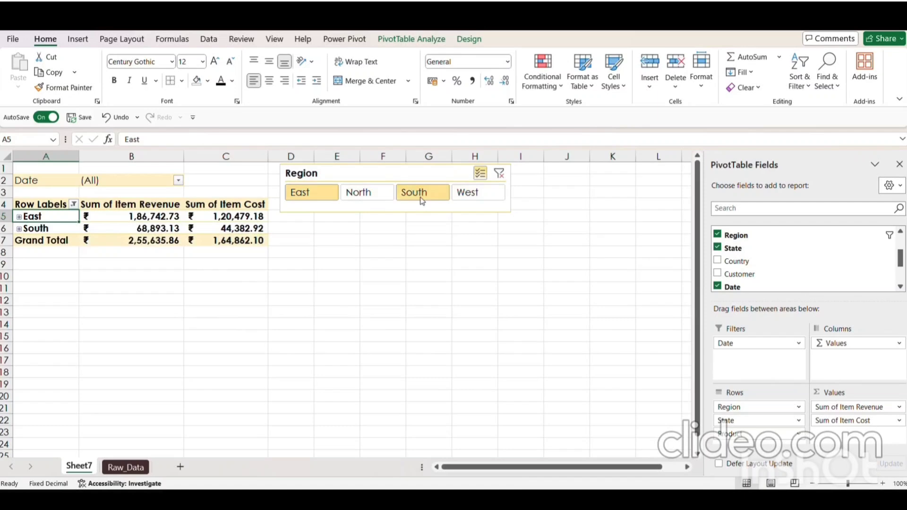
Step: Filter the PivotTable to only North and South with the Region slicer, and clear the slicer's filter
click(288, 196)
click(289, 195)
click(301, 196)
click(369, 195)
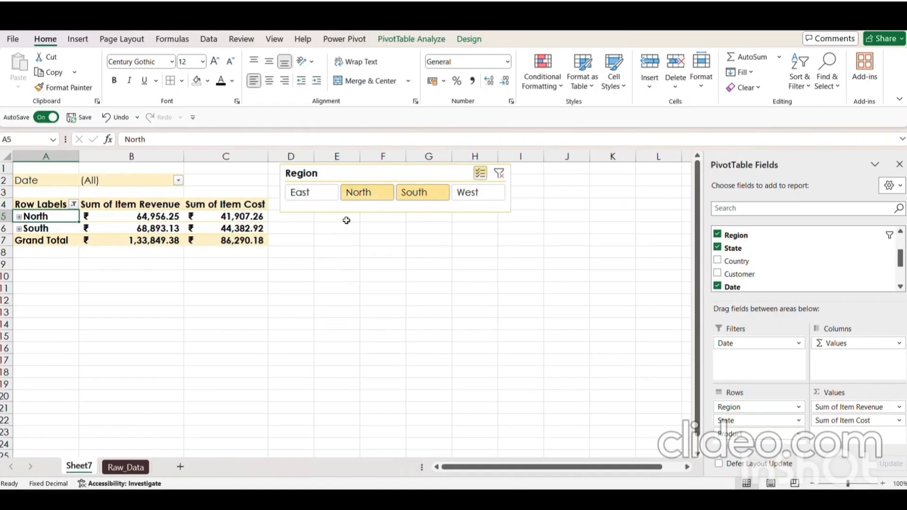
click(481, 175)
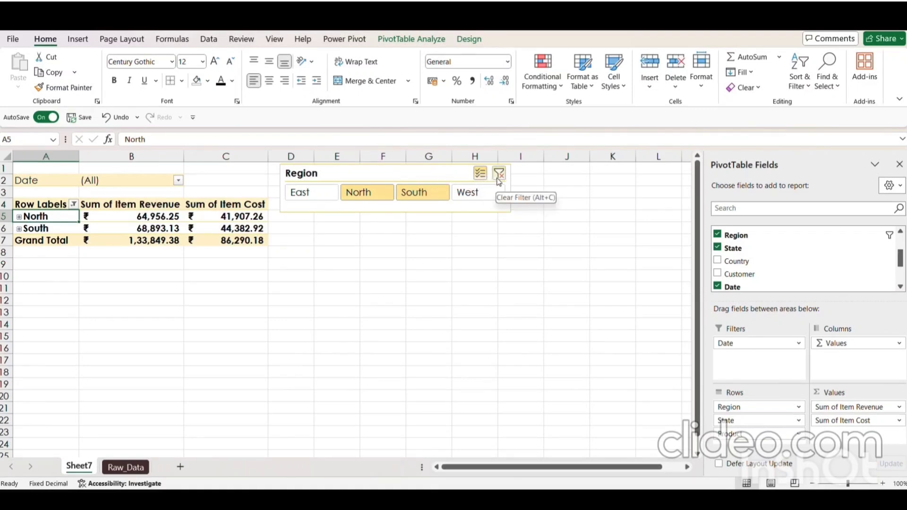
click(499, 181)
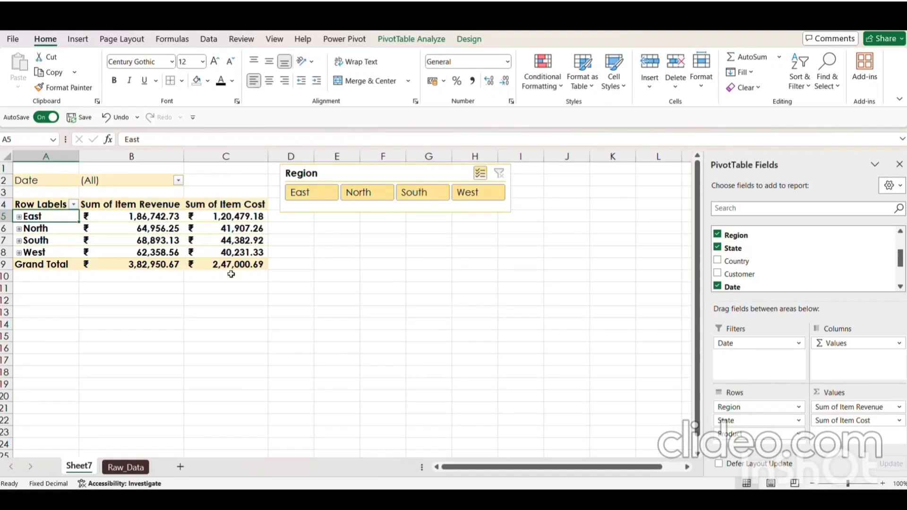
Step: Change the Region slicer's header caption to "Name of the Region" in its slicer settings
key(ctrl+z)
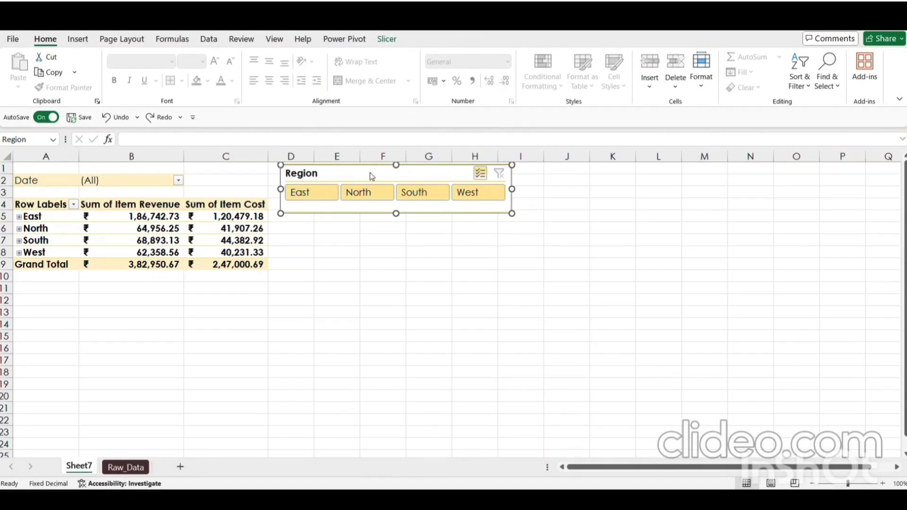
right_click(449, 178)
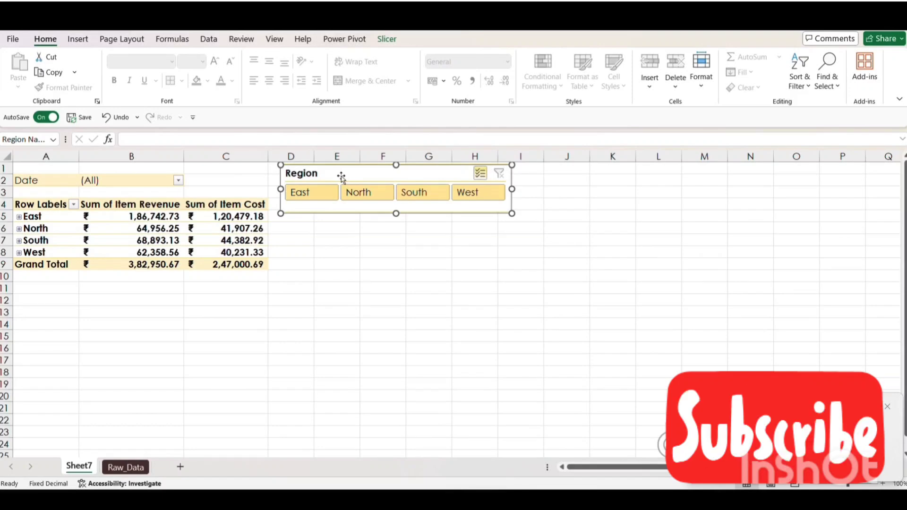
right_click(315, 174)
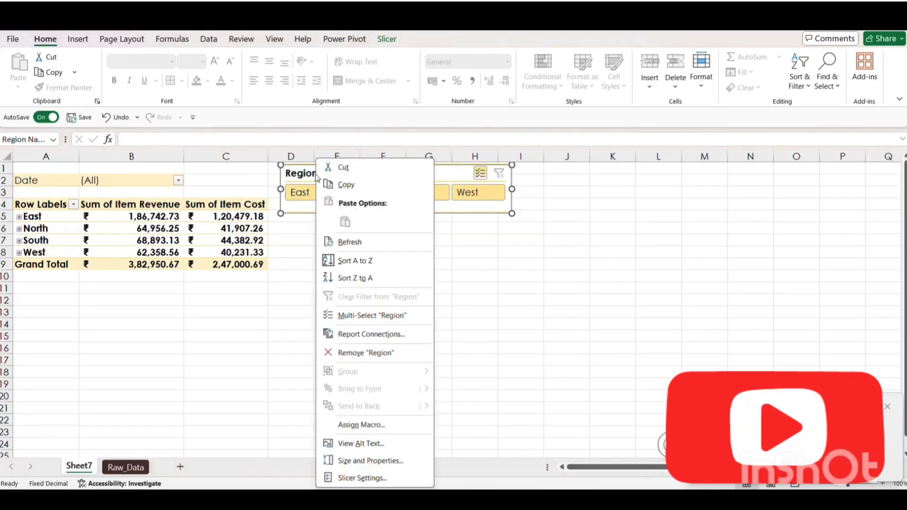
click(358, 478)
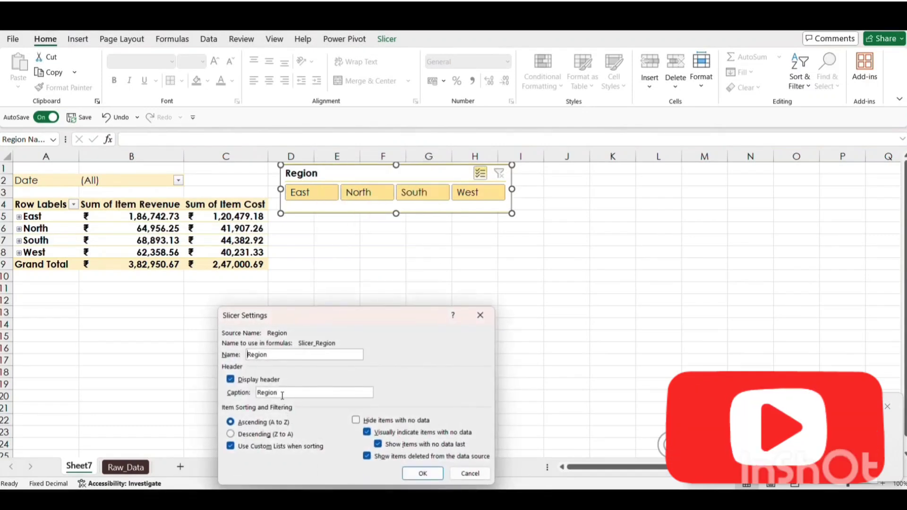
text(N)
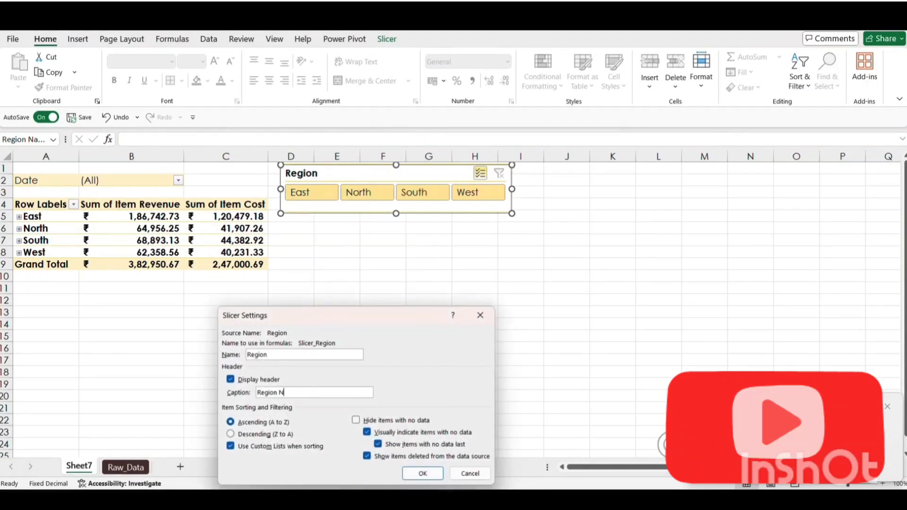
text(ame)
key(ctrl+shift+Left)
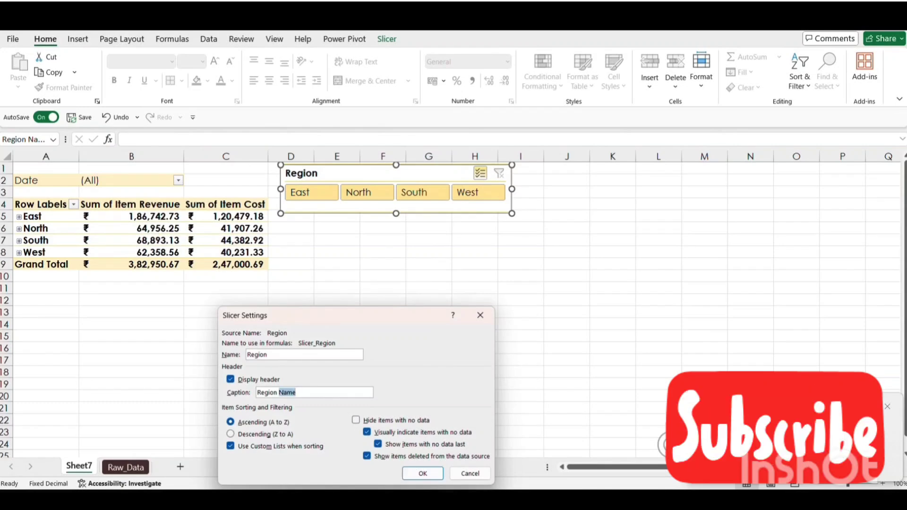
key(BackSpace)
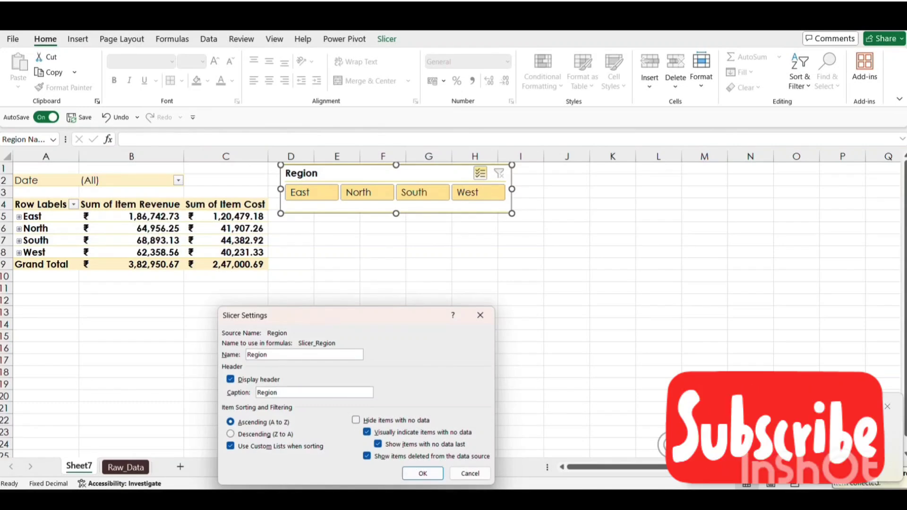
key(Home)
text(Name of the)
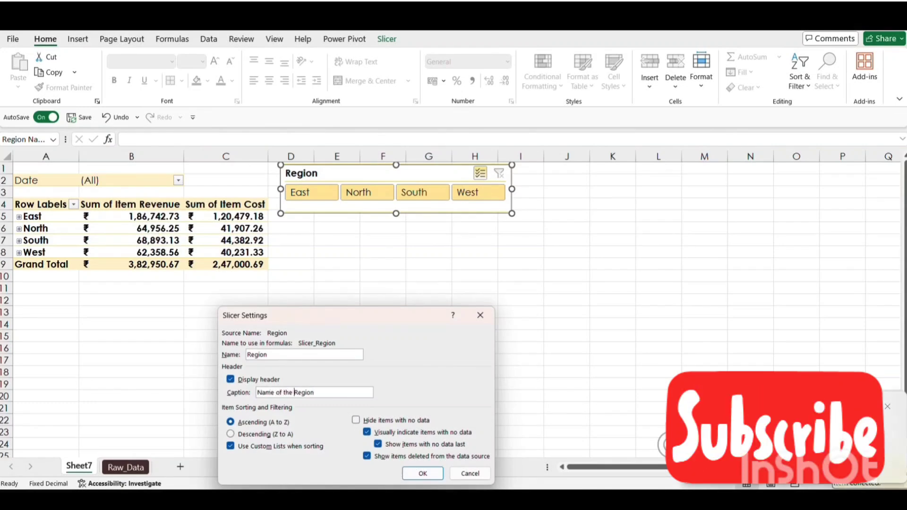
click(422, 473)
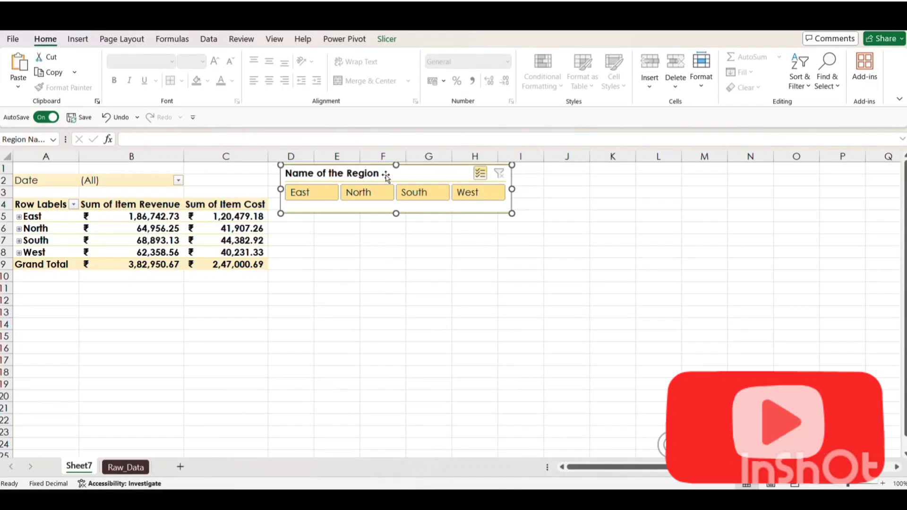
Step: Hide the Region slicer's header and reduce the slicer's height to fit the single row of region buttons
right_click(321, 179)
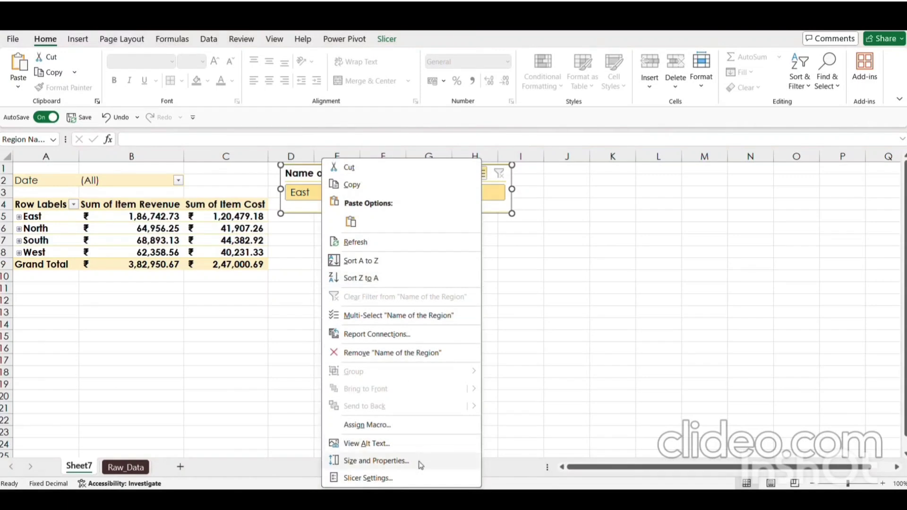
click(411, 481)
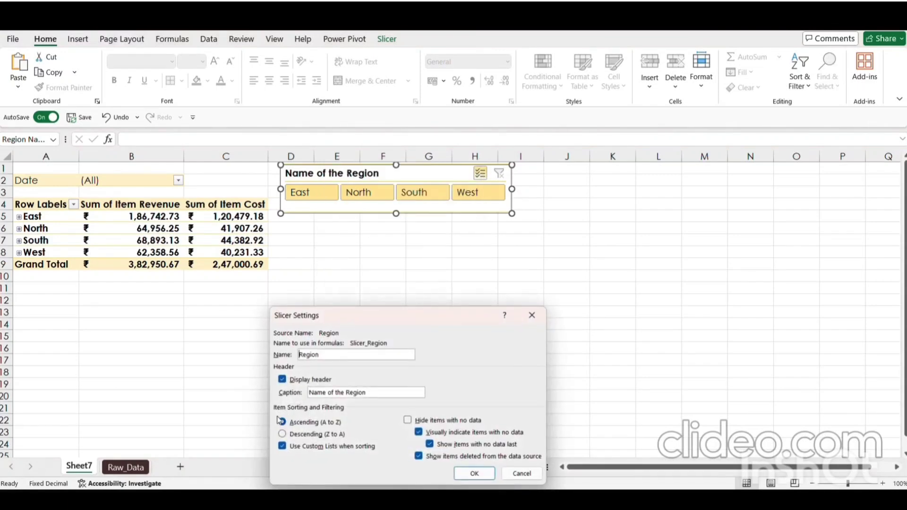
click(282, 382)
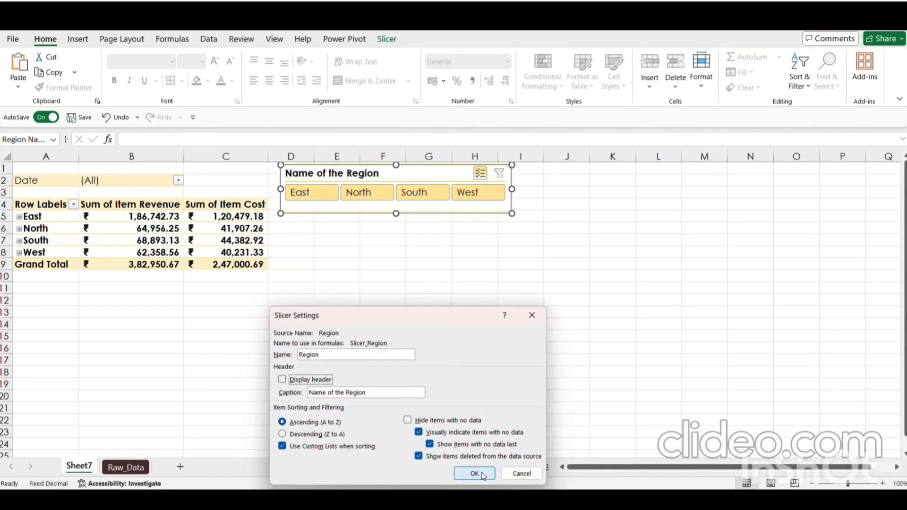
click(483, 476)
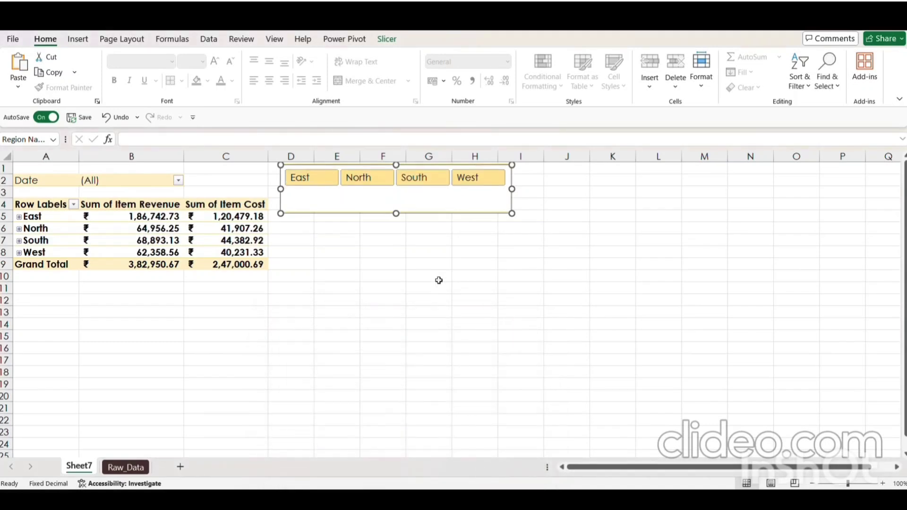
drag(397, 215, 398, 194)
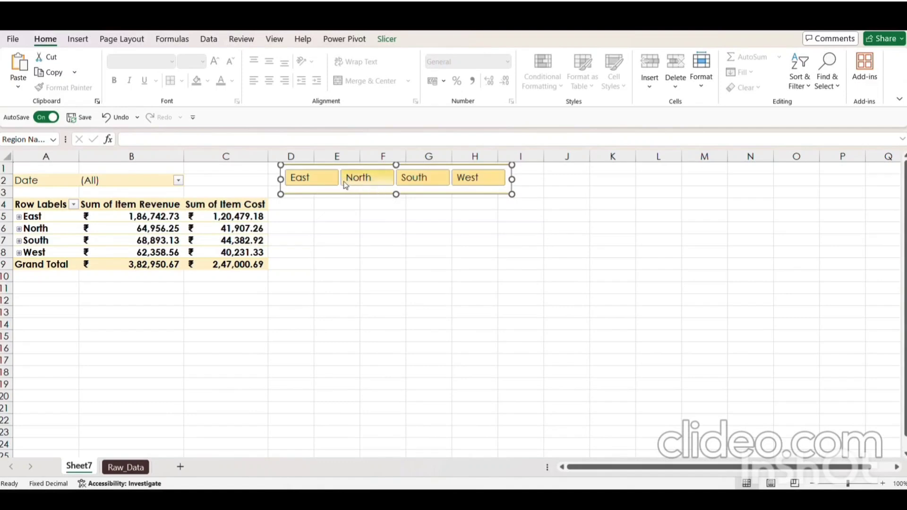
Step: Toggle regions off and on in the headerless slicer, ending with East and North deselected
click(322, 182)
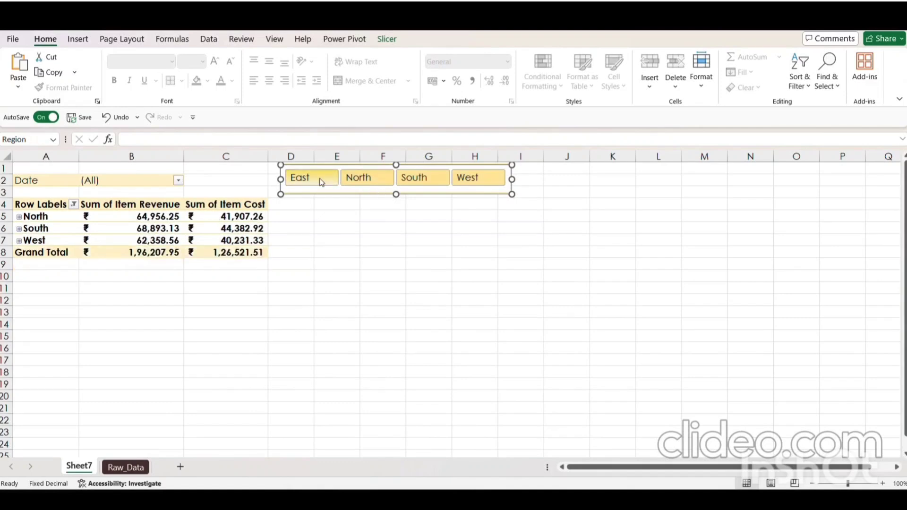
click(364, 182)
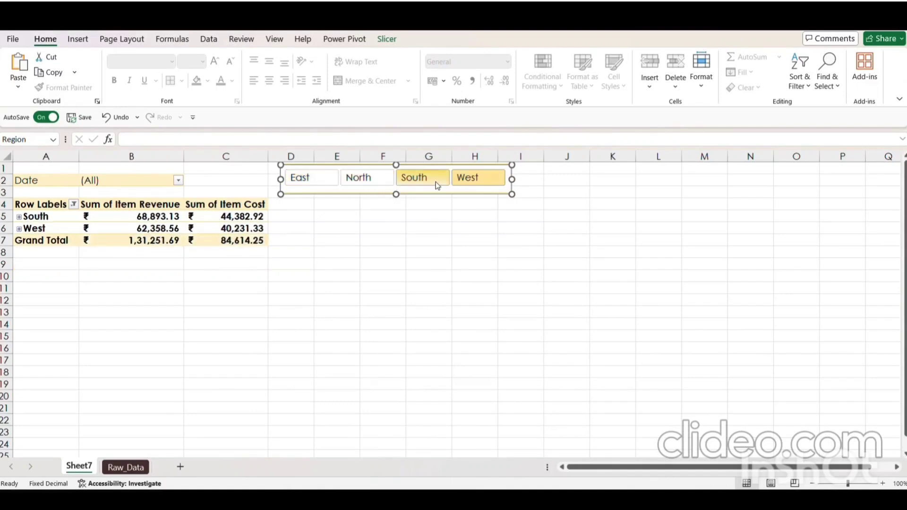
click(435, 183)
click(372, 182)
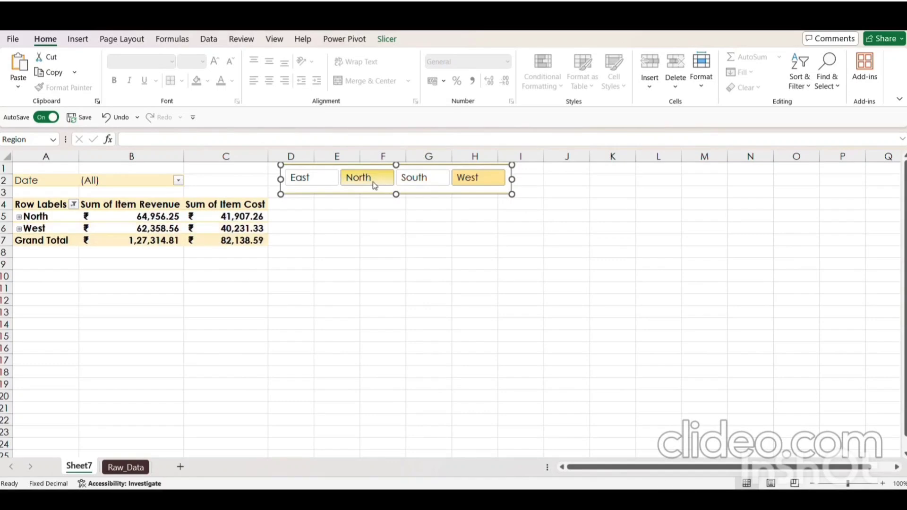
click(337, 181)
click(441, 177)
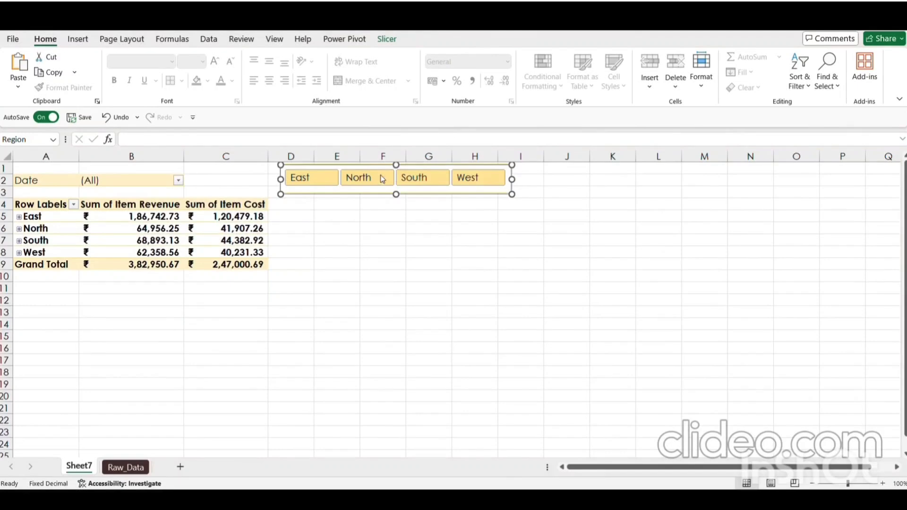
click(331, 178)
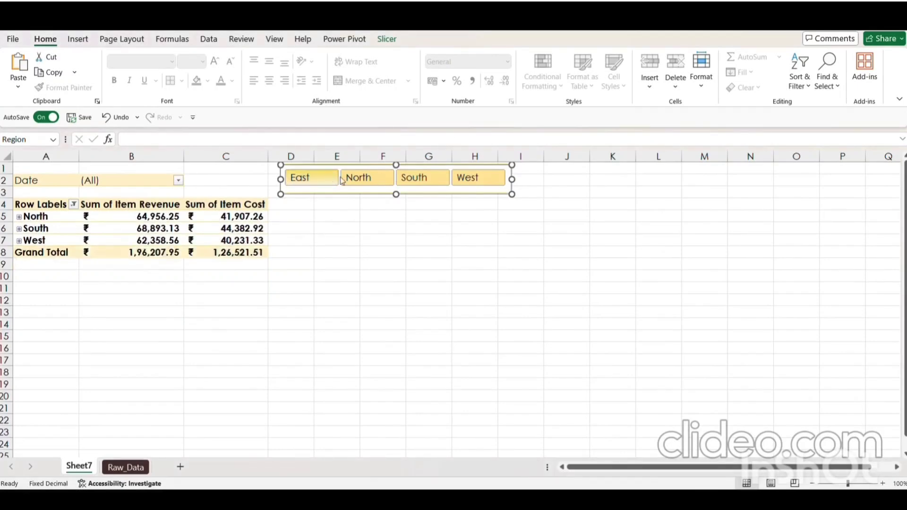
click(348, 182)
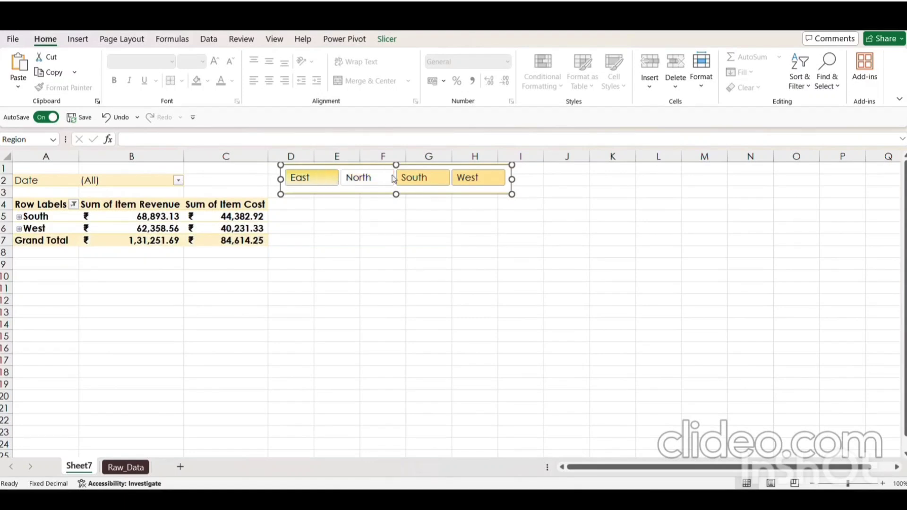
Step: Display the Region slicer's header again and enlarge the slicer's height to show the region buttons in full
right_click(314, 179)
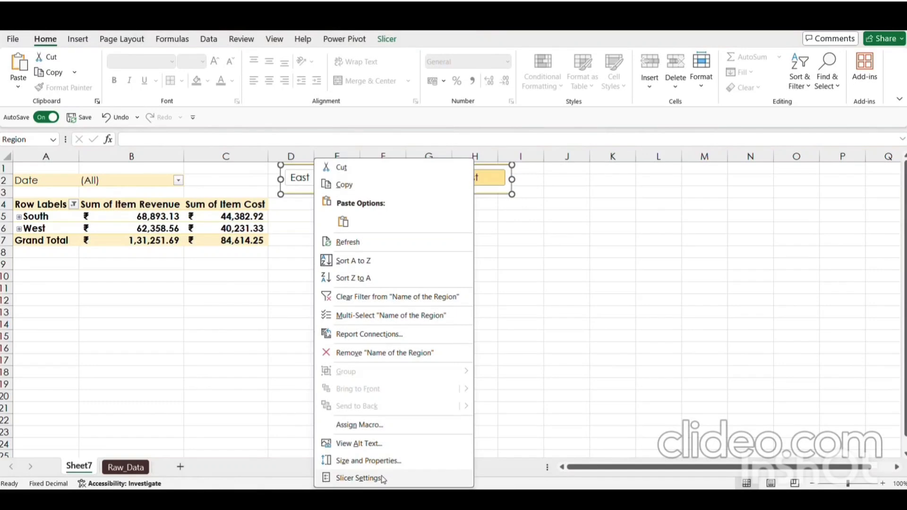
click(358, 478)
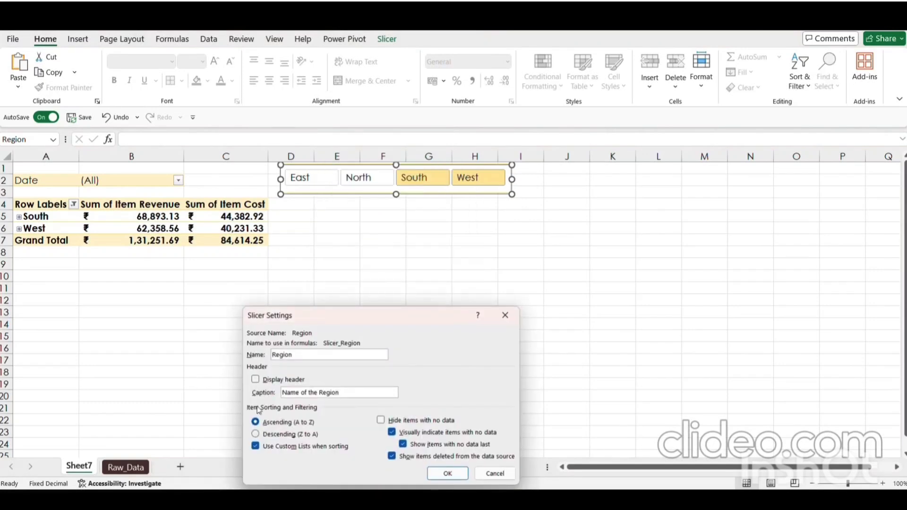
click(255, 380)
click(439, 472)
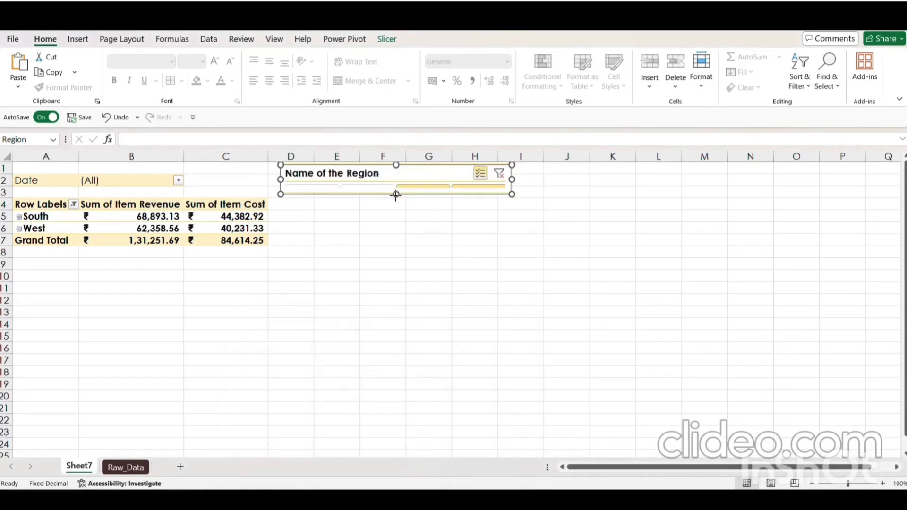
drag(396, 194, 396, 212)
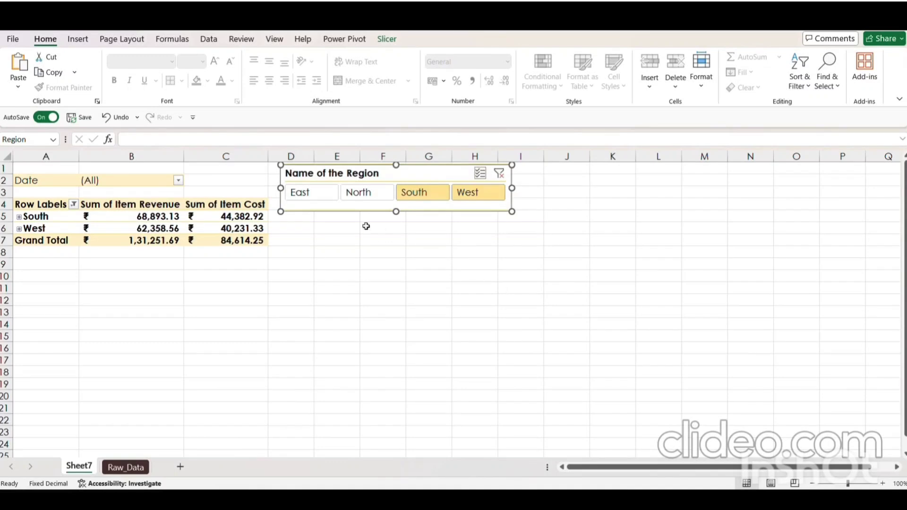
Step: Leave the slicer's multi-select mode and filter the PivotTable to East, North, South and West, one region at a time
click(307, 194)
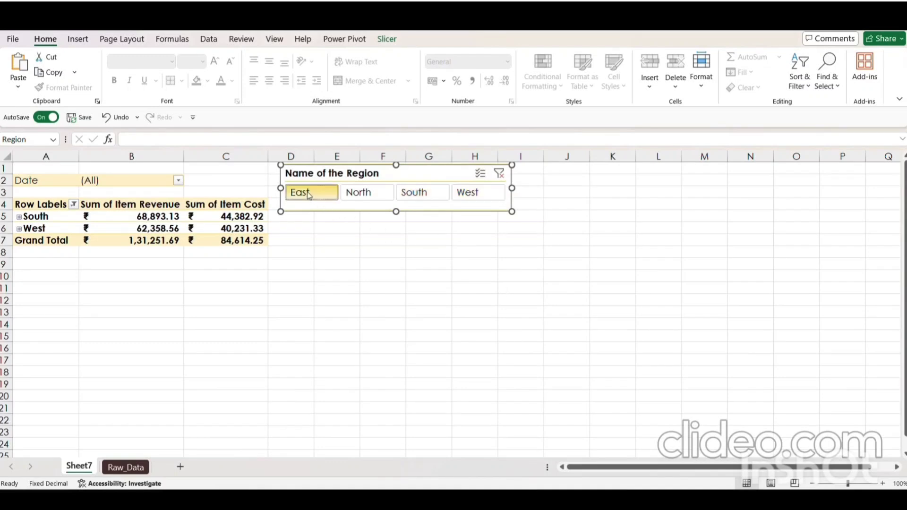
click(361, 194)
click(402, 198)
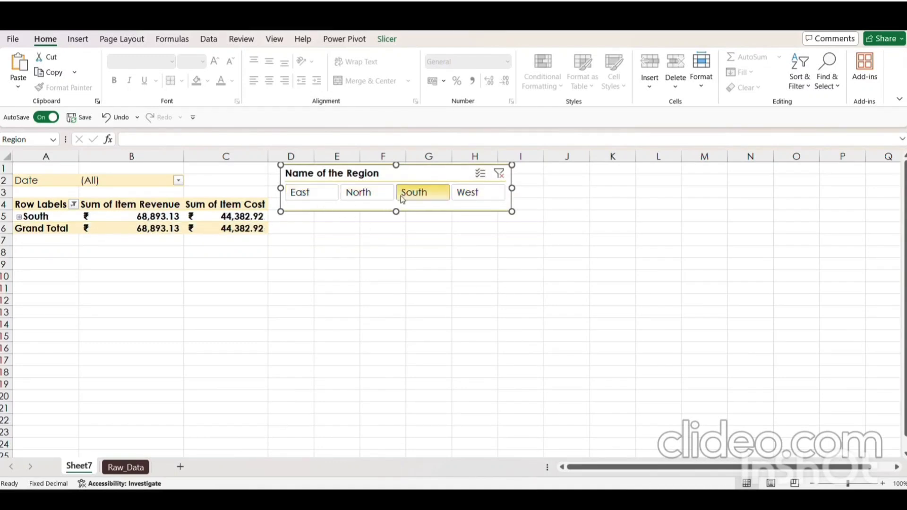
click(459, 194)
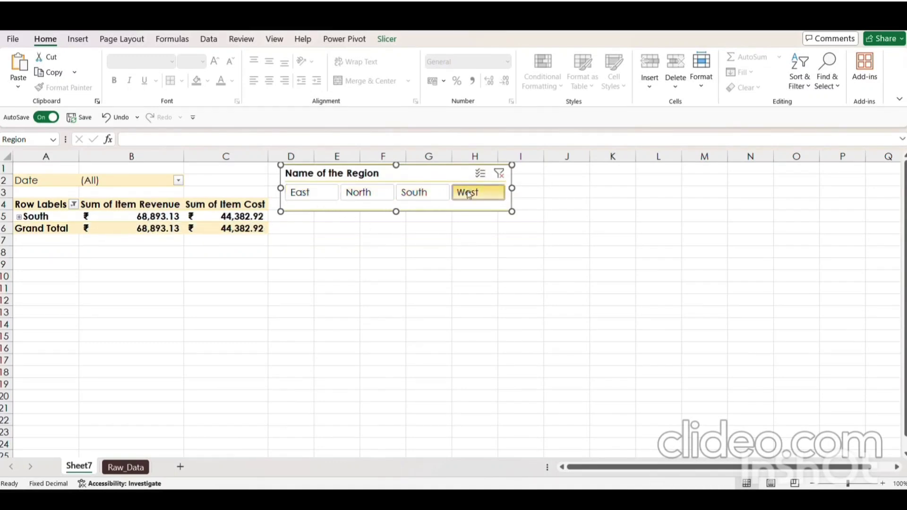
Step: Shorten the slicer's header caption to "Region" in its slicer settings
right_click(372, 175)
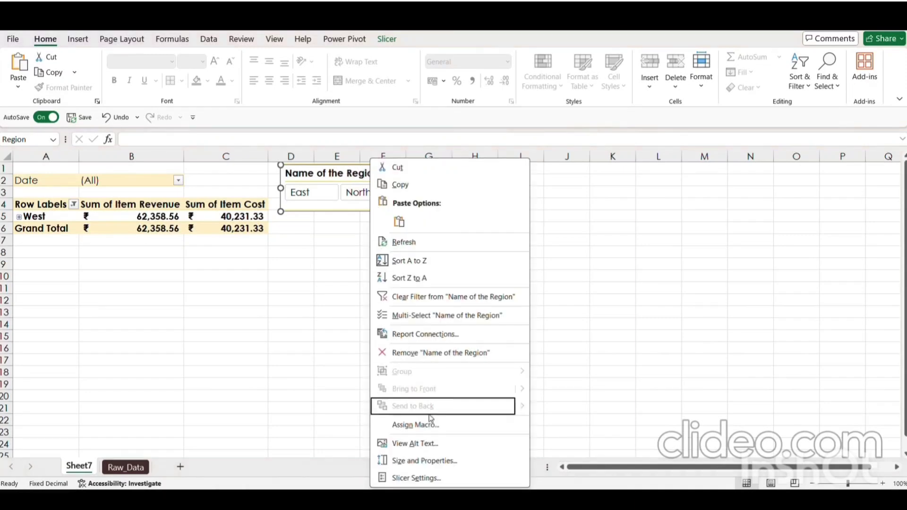
click(426, 477)
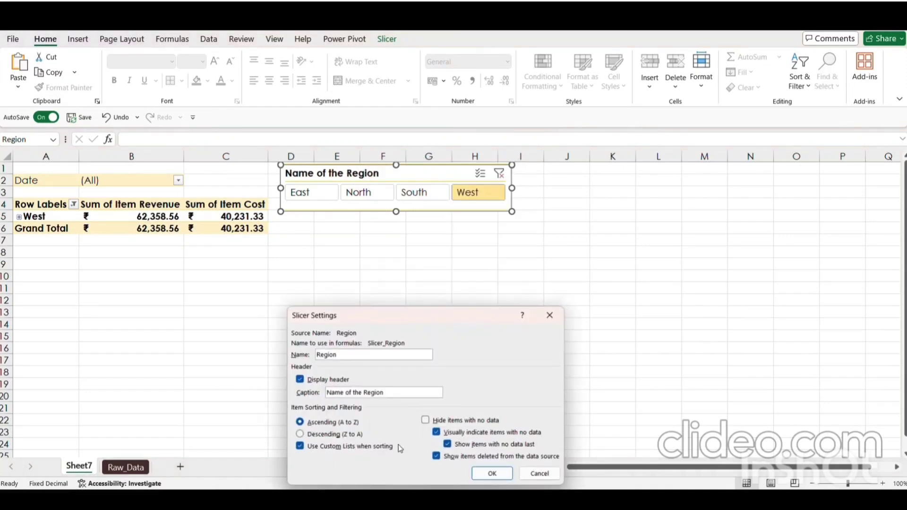
click(366, 394)
key(ctrl+shift+Left)
key(ctrl+shift+Left)
key(ctrl+shift+Left)
key(BackSpace)
click(487, 478)
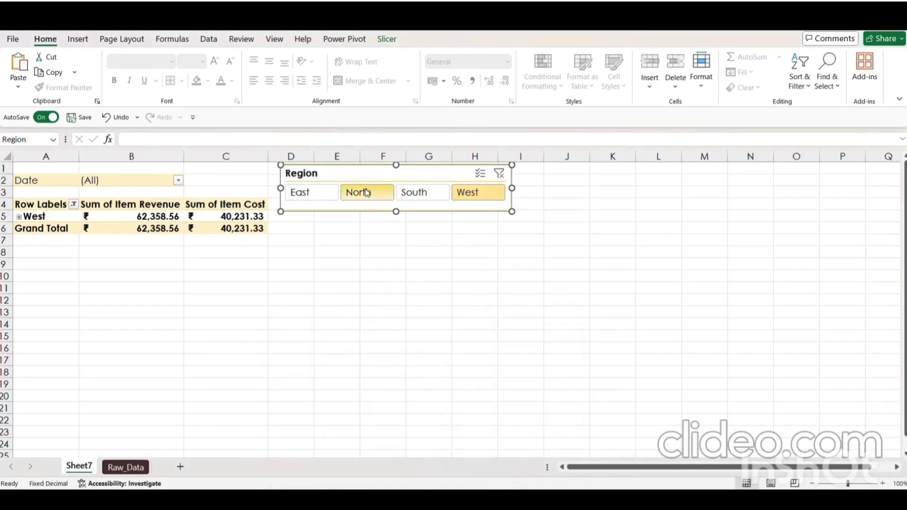
Step: Remove the Region field from the PivotTable's rows and filter the PivotTable to East with the slicer
click(201, 215)
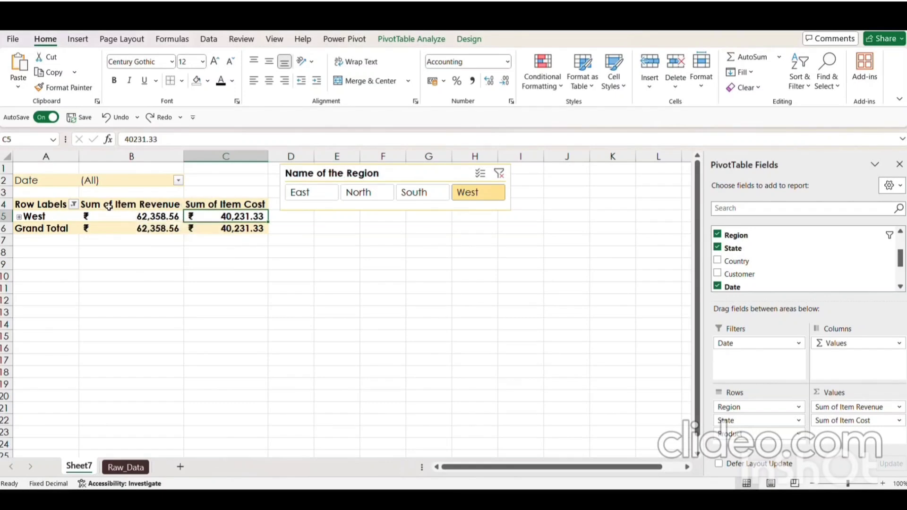
click(122, 204)
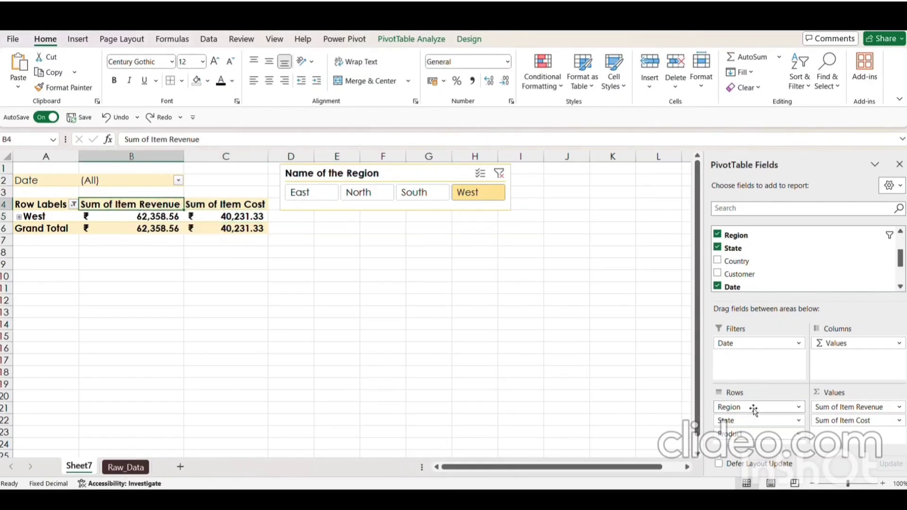
drag(749, 406, 431, 227)
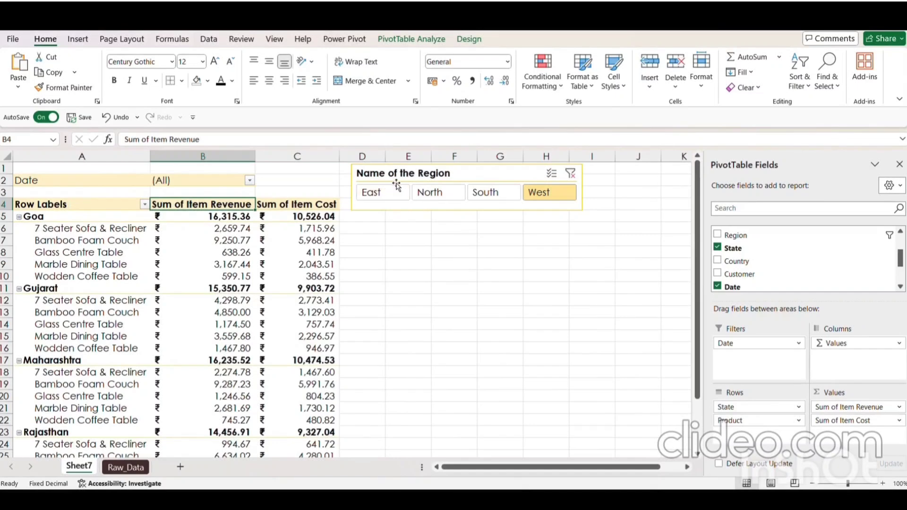
click(386, 194)
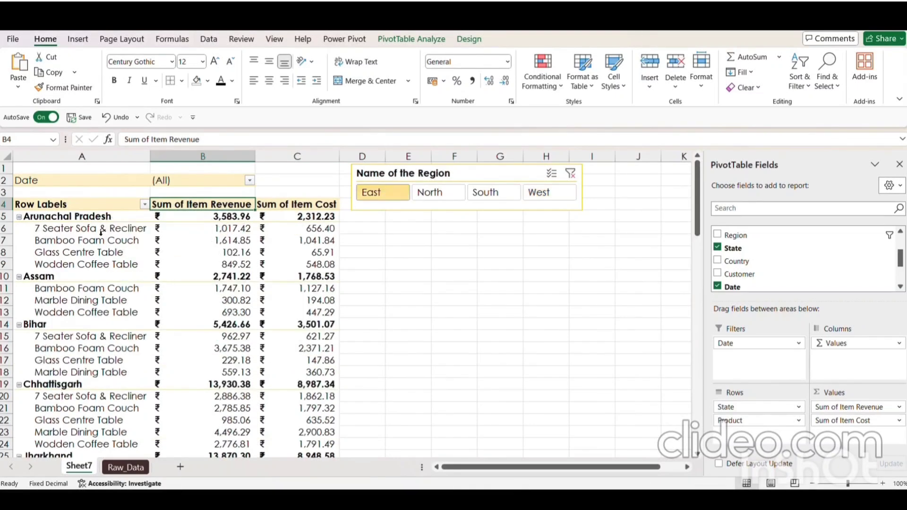
scroll(64, 328, down, 7)
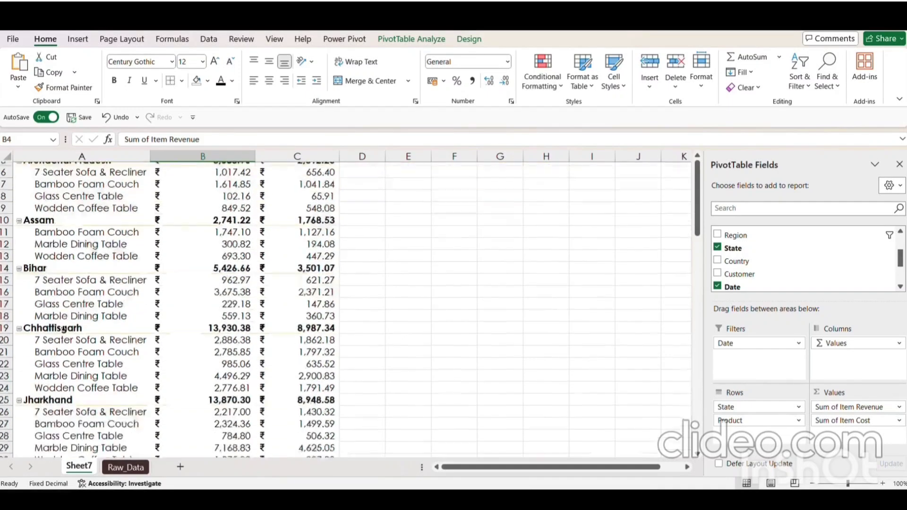
Step: Filter the PivotTable to North and South, one region at a time, with the slicer to review each region's states and products
scroll(63, 328, down, 8)
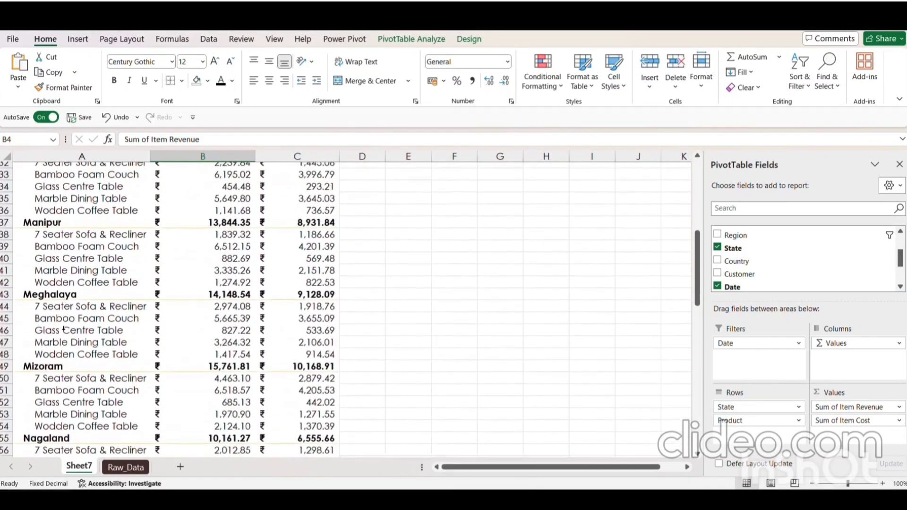
scroll(63, 328, down, 10)
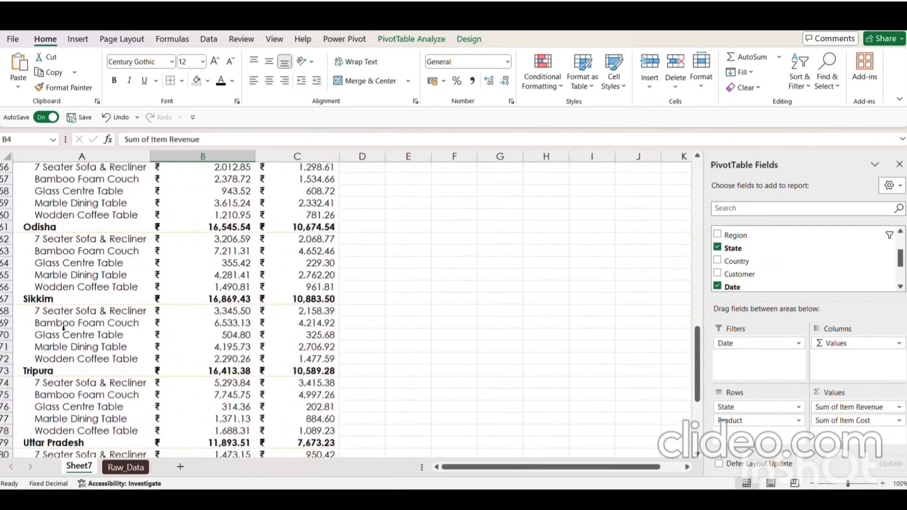
scroll(63, 328, up, 20)
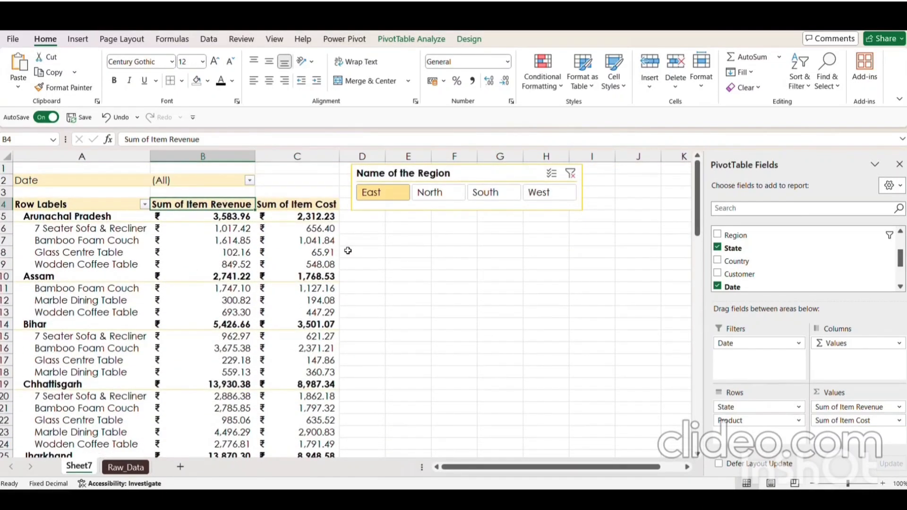
click(431, 194)
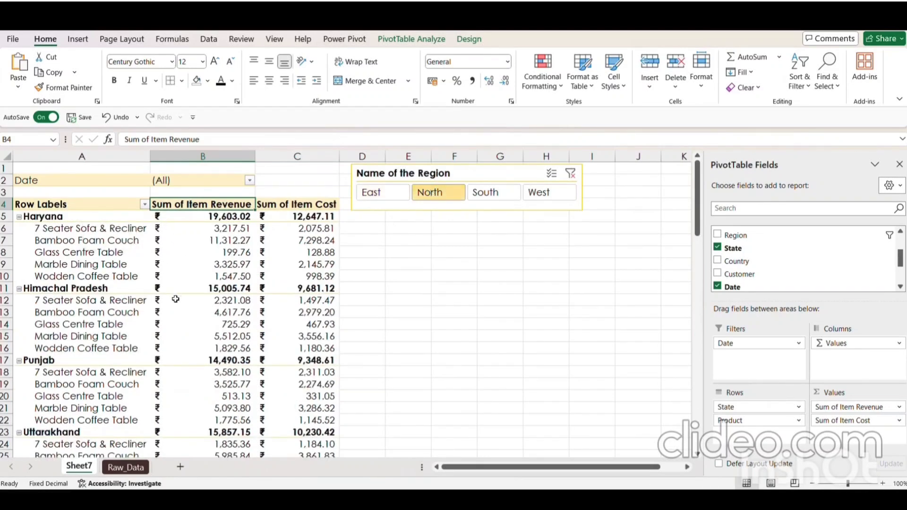
click(496, 198)
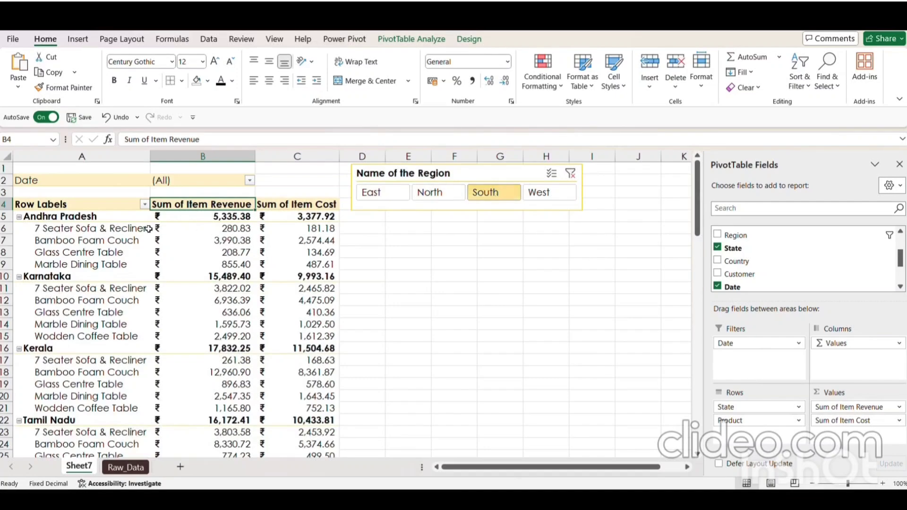
scroll(125, 392, down, 6)
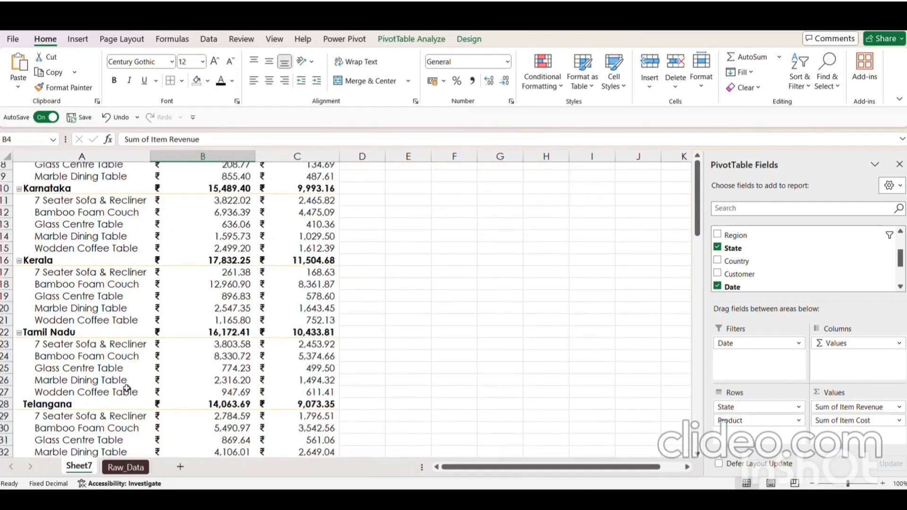
scroll(126, 388, up, 6)
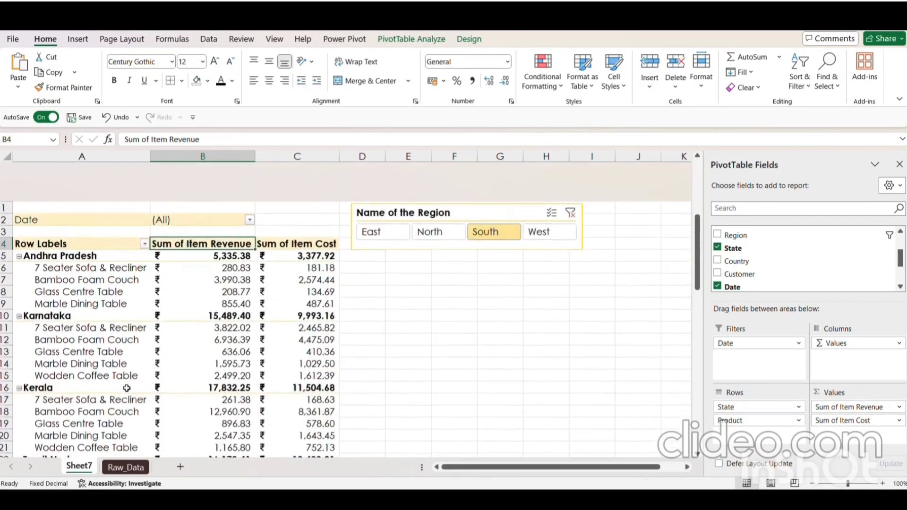
Step: Filter the PivotTable to West with the slicer and review that region's state and product rows
mouse_move(329, 244)
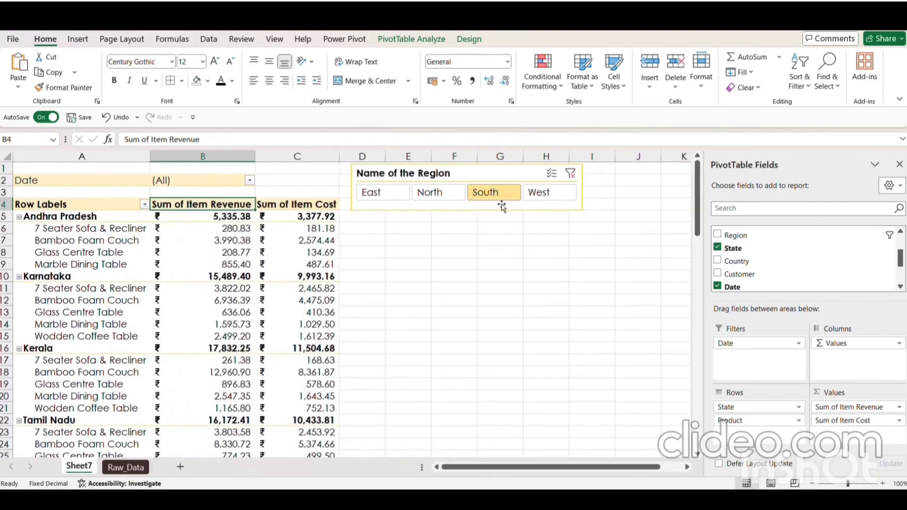
click(542, 194)
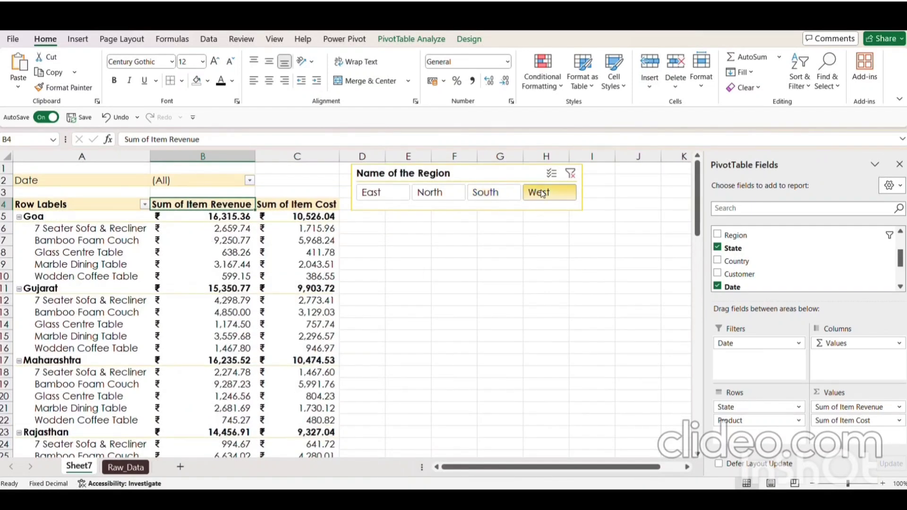
scroll(425, 218, down, 4)
scroll(354, 222, up, 4)
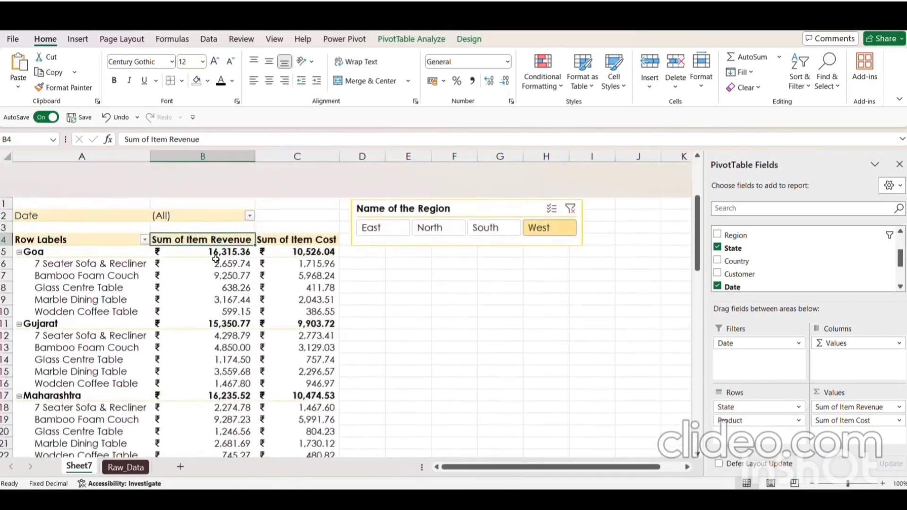